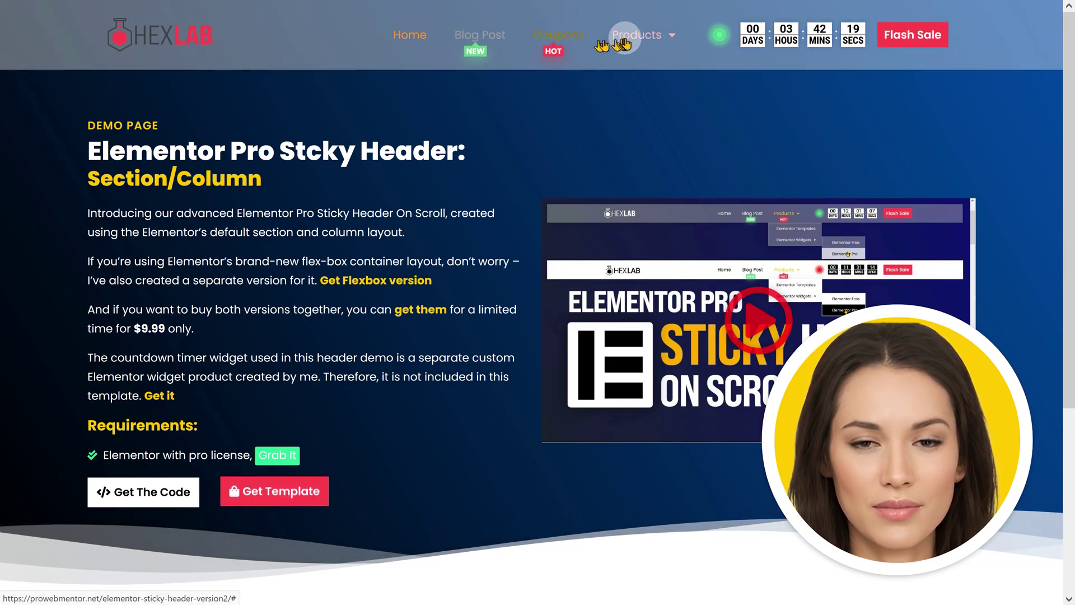
Step: Examine the sticky header's scroll behaviour and Products submenus on the Section/Column and Flexbox demo pages
mouse_move(631, 34)
mouse_move(732, 112)
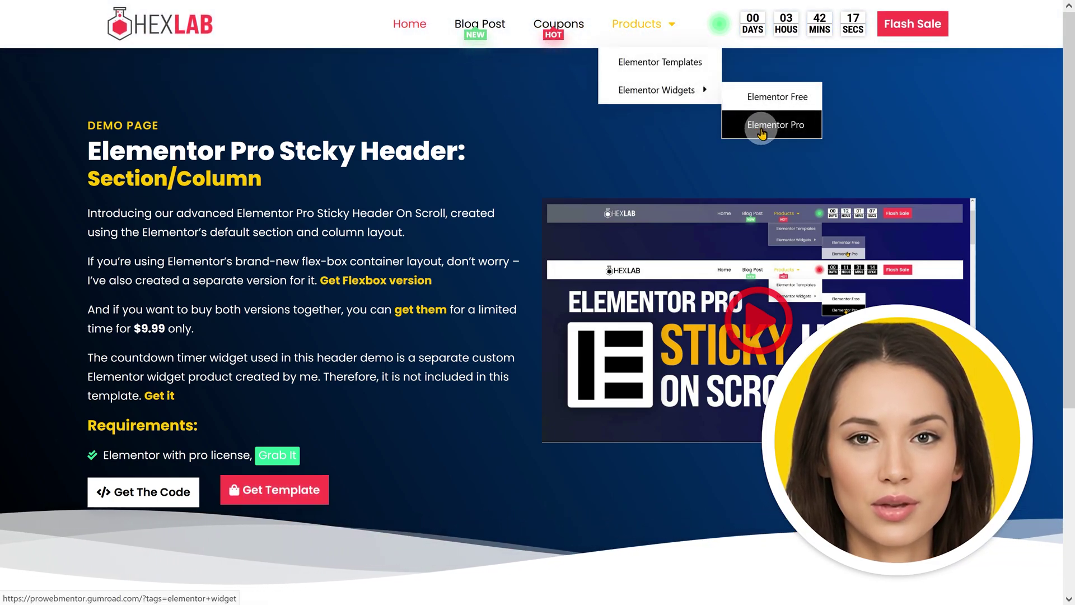
scroll(569, 162, "down", 5)
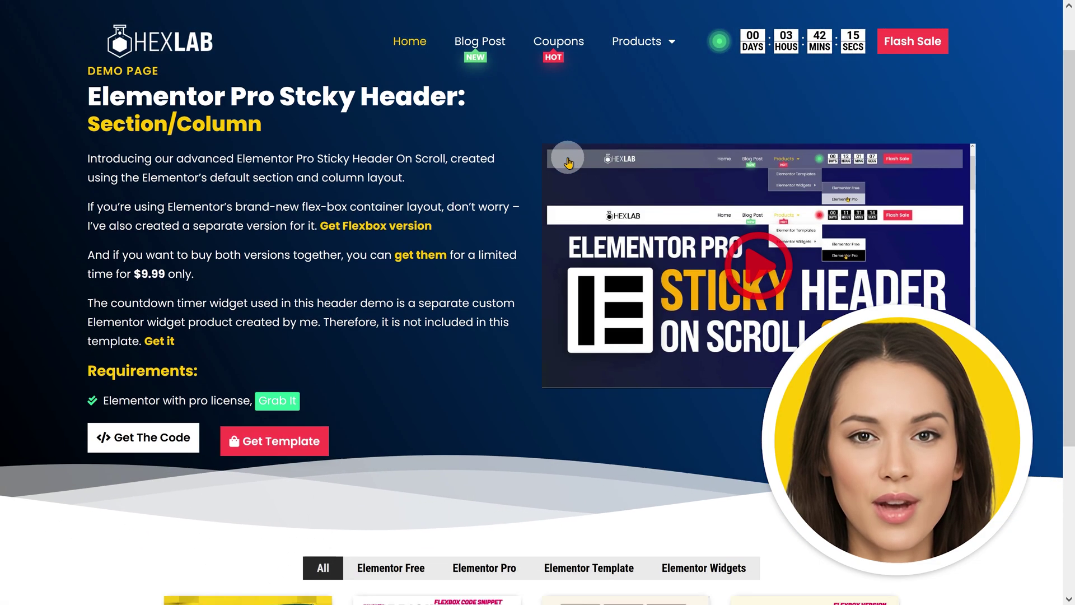
scroll(568, 162, "up", 4)
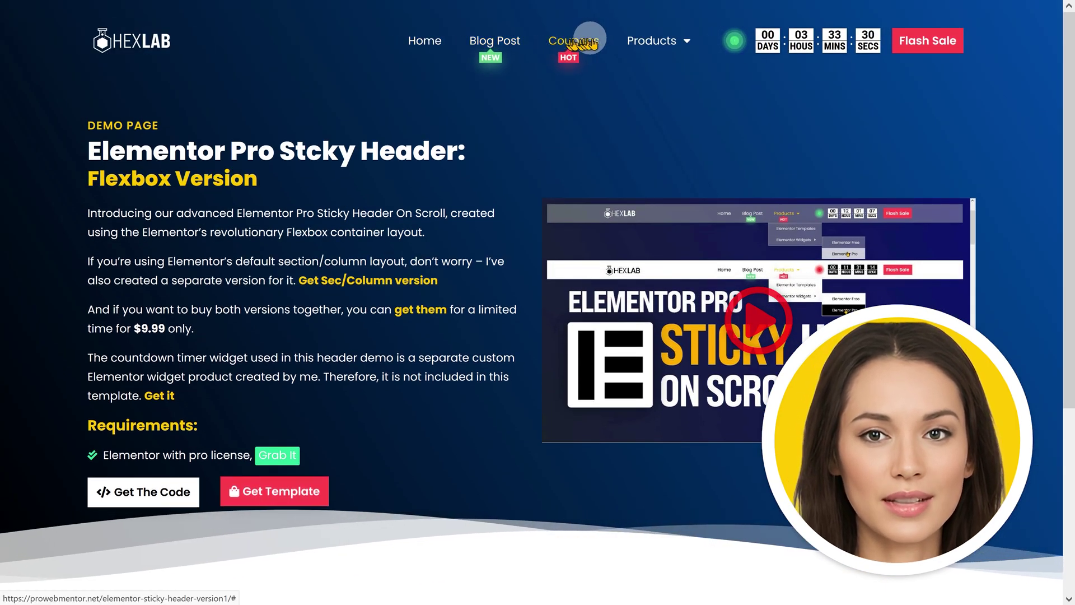
mouse_move(647, 41)
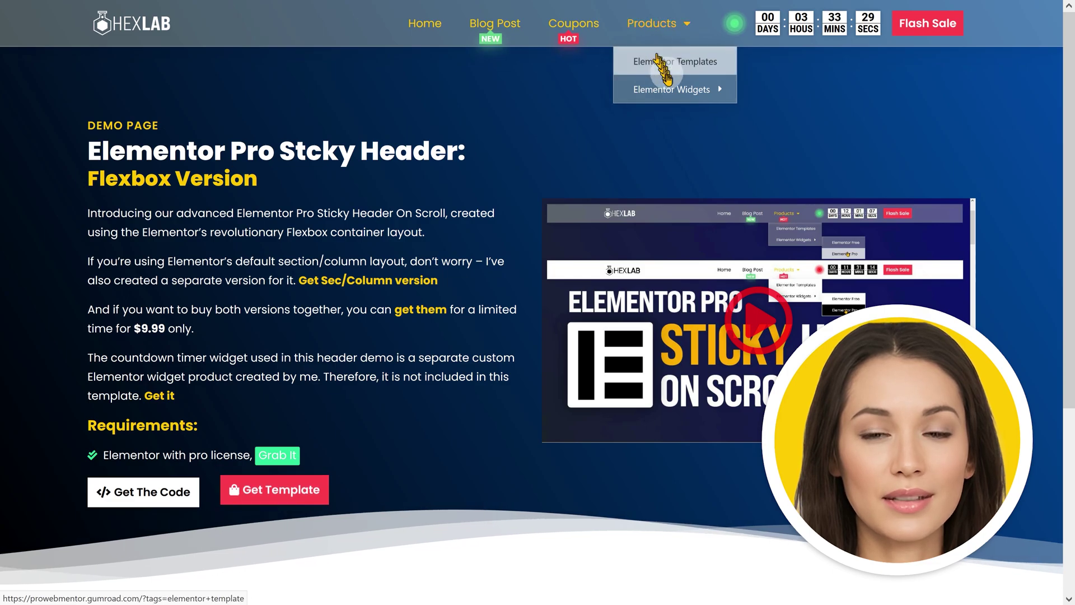
mouse_move(675, 91)
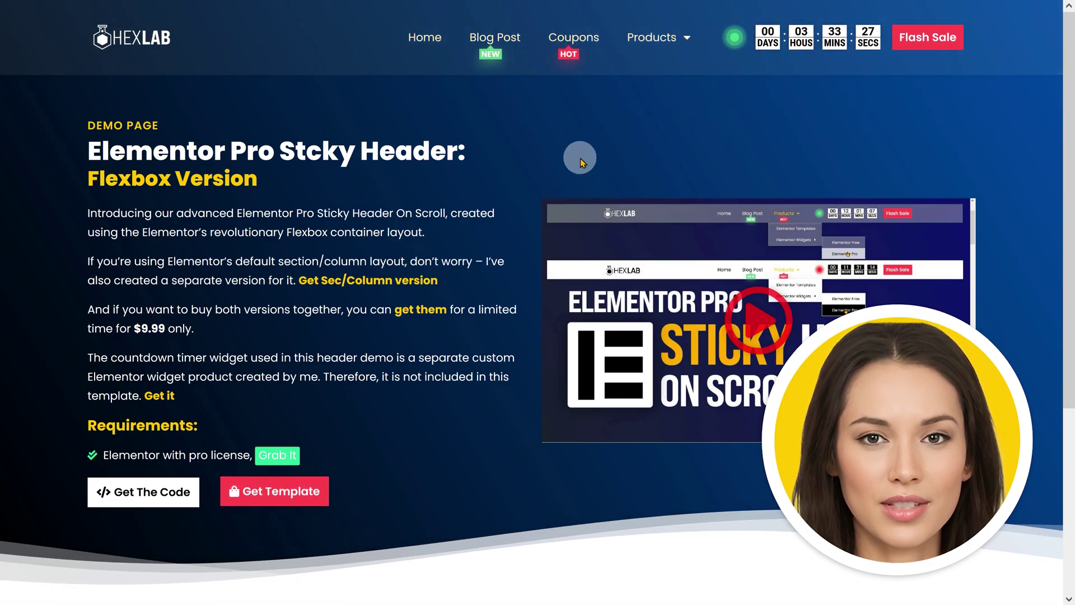
scroll(580, 157, "down", 5)
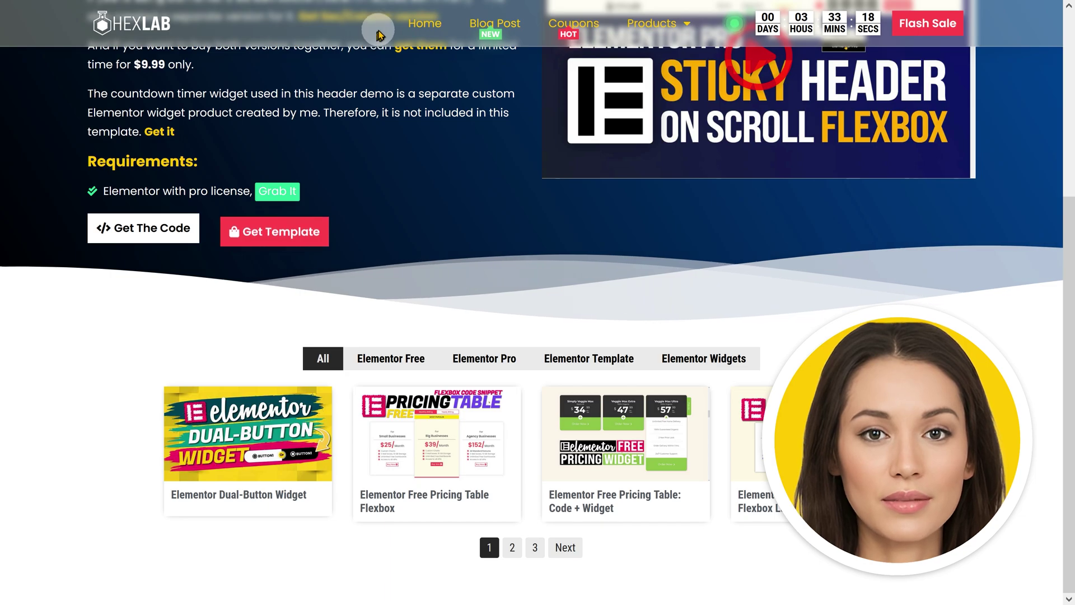
scroll(484, 93, "up", 2)
scroll(483, 94, "up", 3)
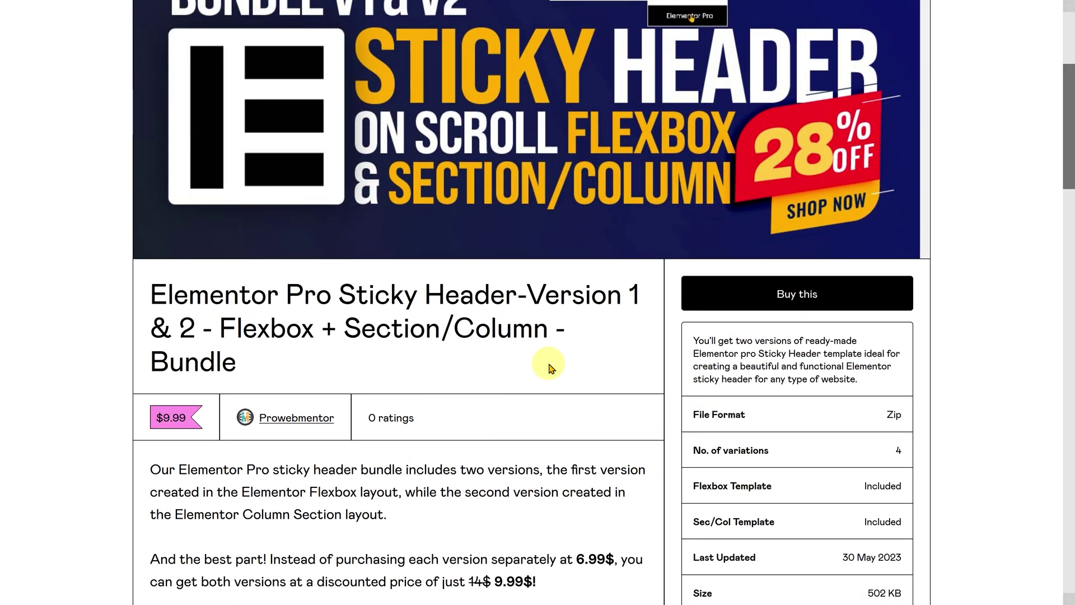
Step: Open the checkout for the Elementor Pro Sticky Header Version 1 & 2 bundle
left_click(768, 291)
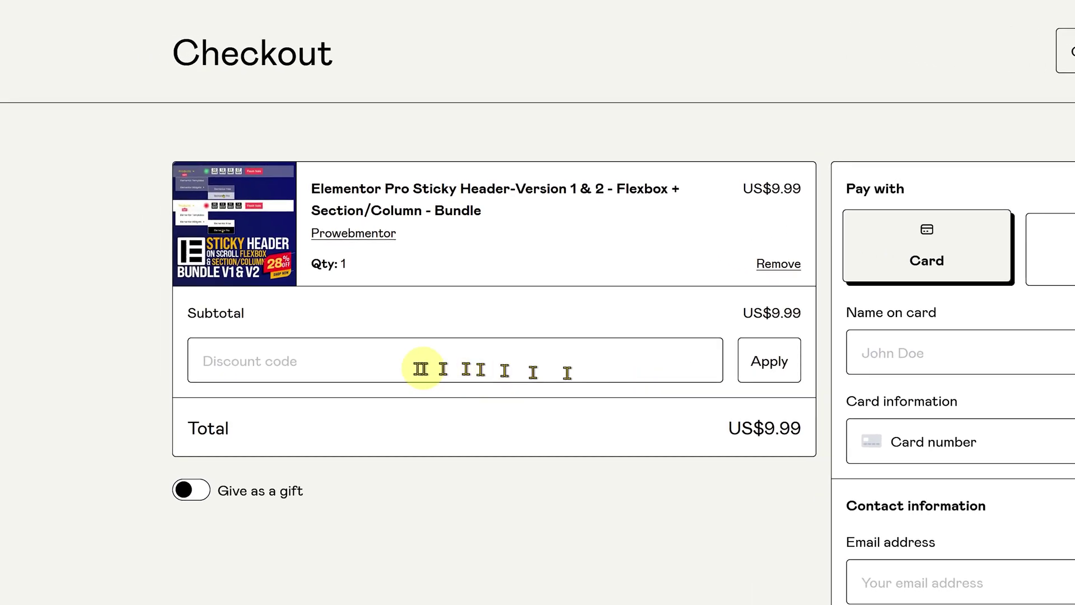
left_click(179, 281)
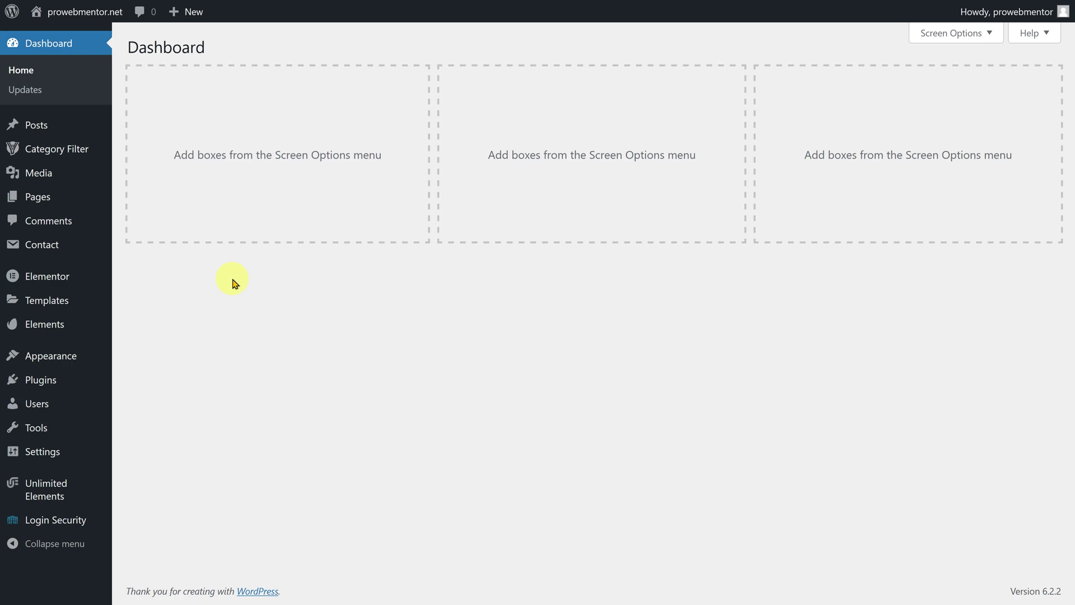
Step: Create a new header template in the WordPress site's Theme Builder and dismiss the template library
mouse_move(76, 303)
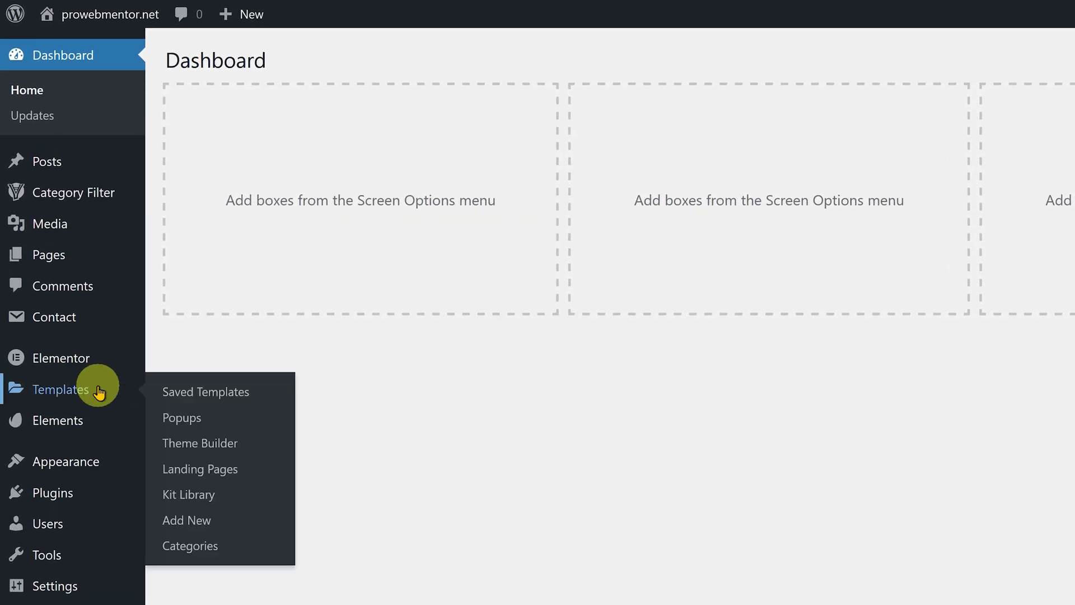
left_click(197, 445)
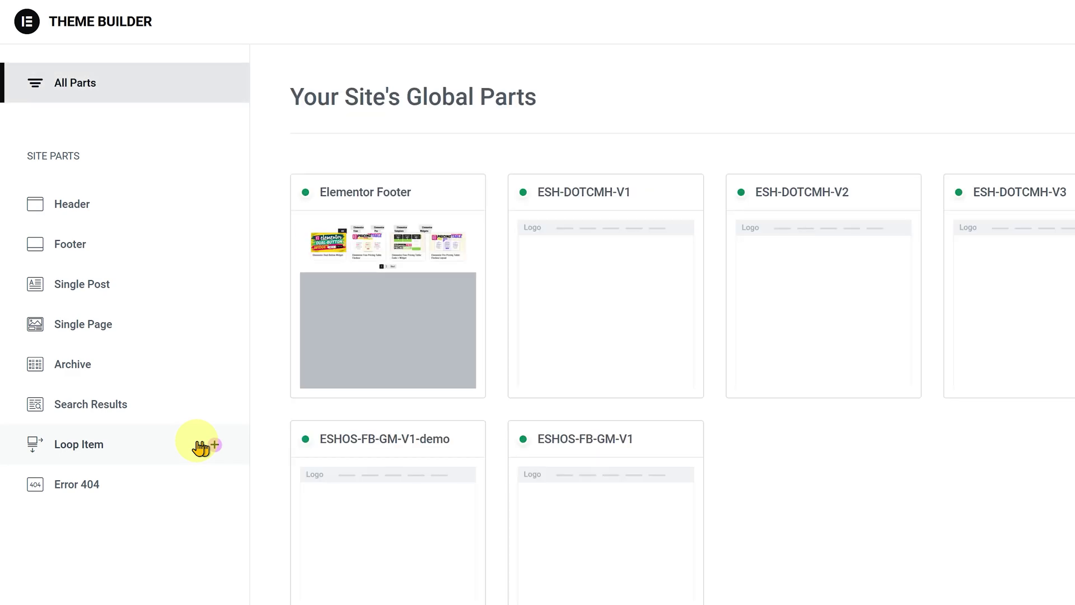
left_click(72, 204)
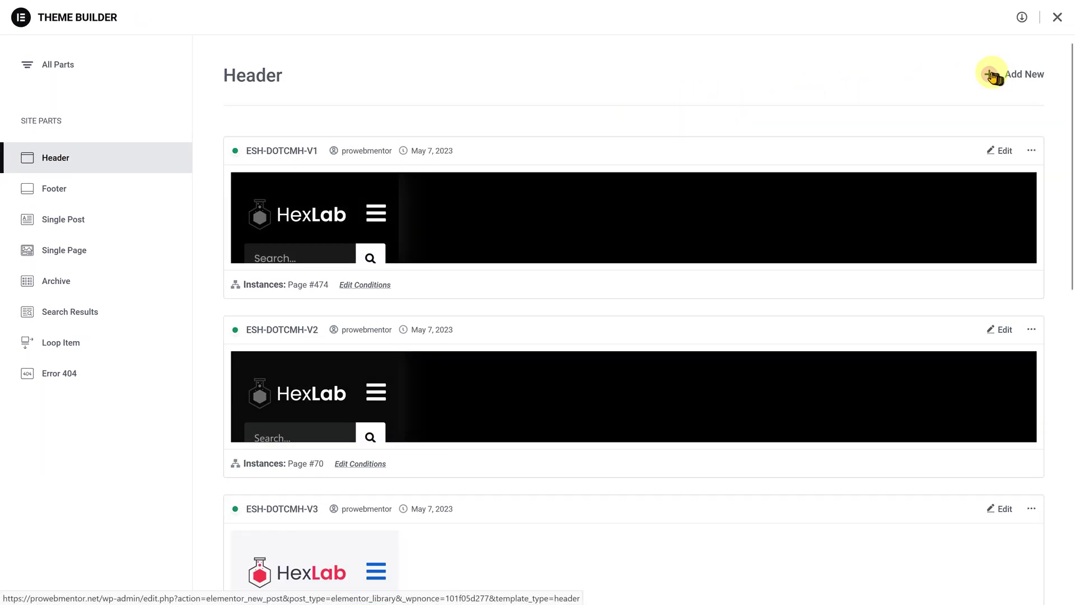
left_click(991, 76)
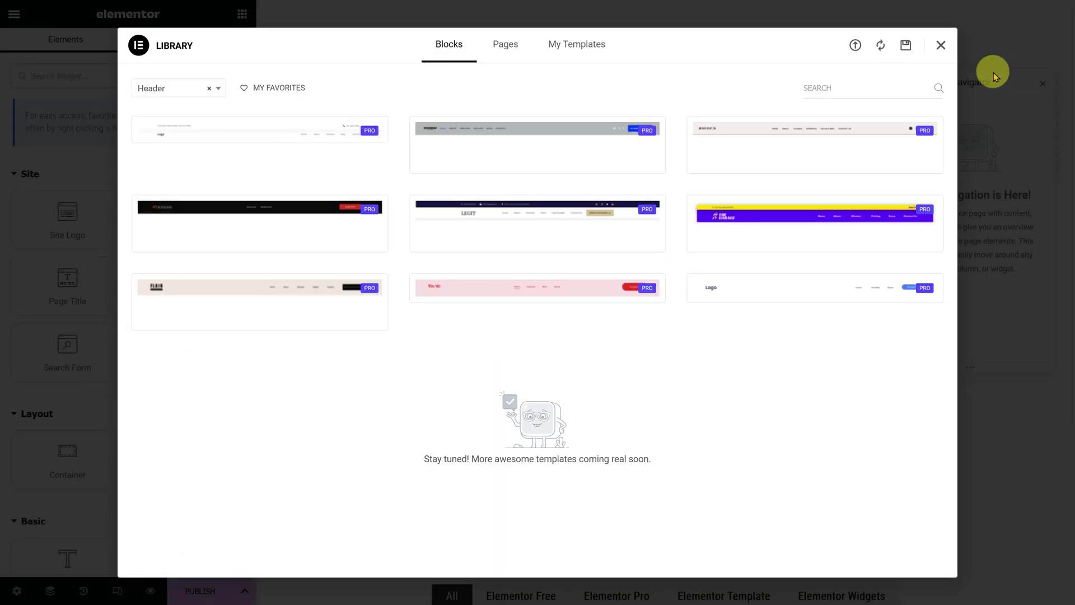
left_click(941, 45)
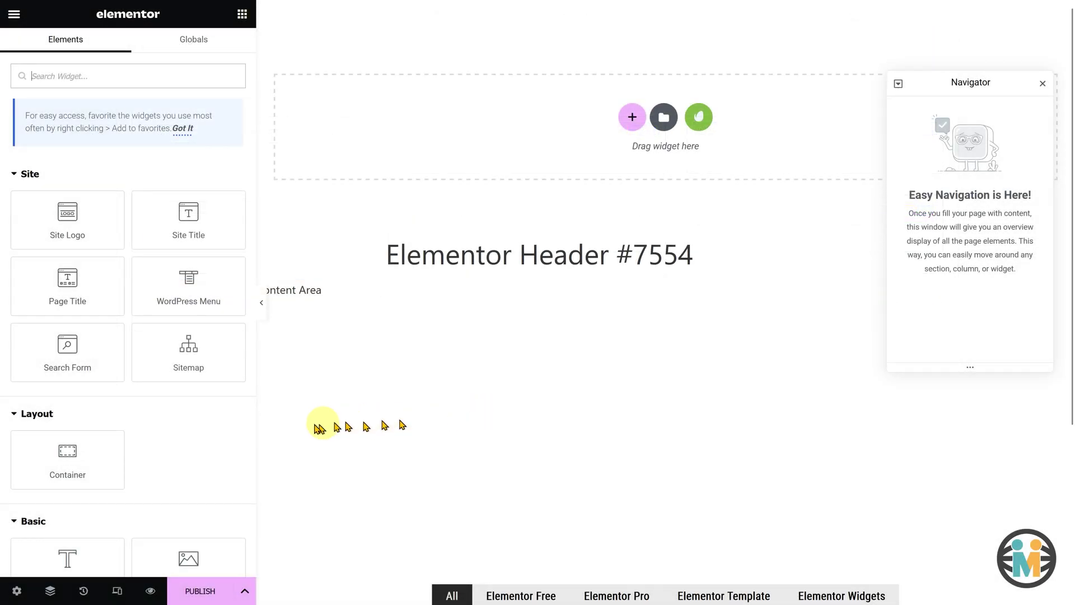
Step: Add a container to the empty header canvas and rename it "Main Wrapper"
left_click_drag(88, 444, 519, 134)
double_click(938, 107)
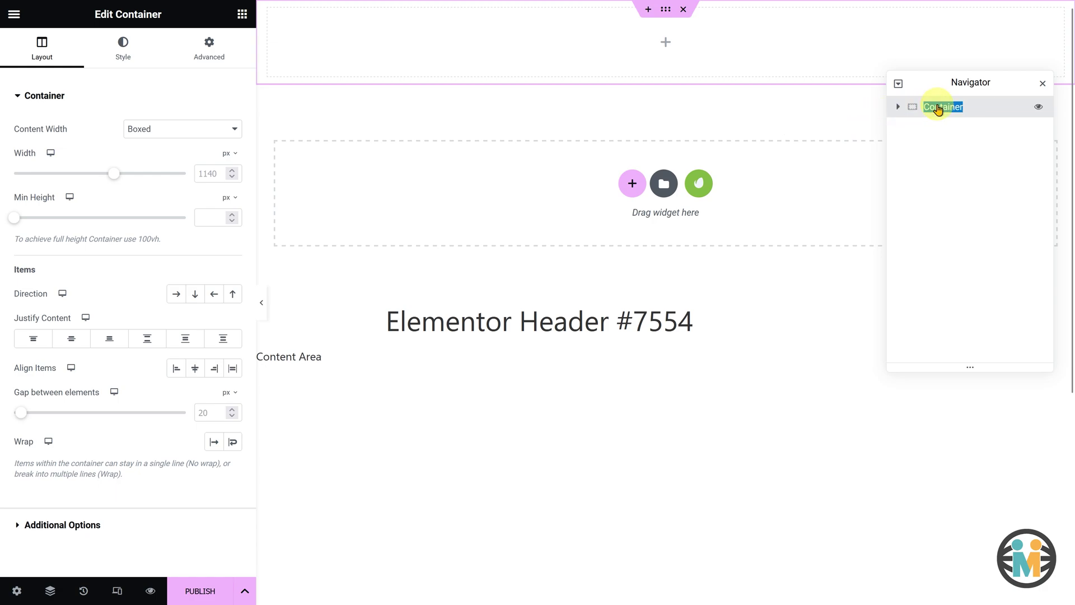
type("Main Wrapper")
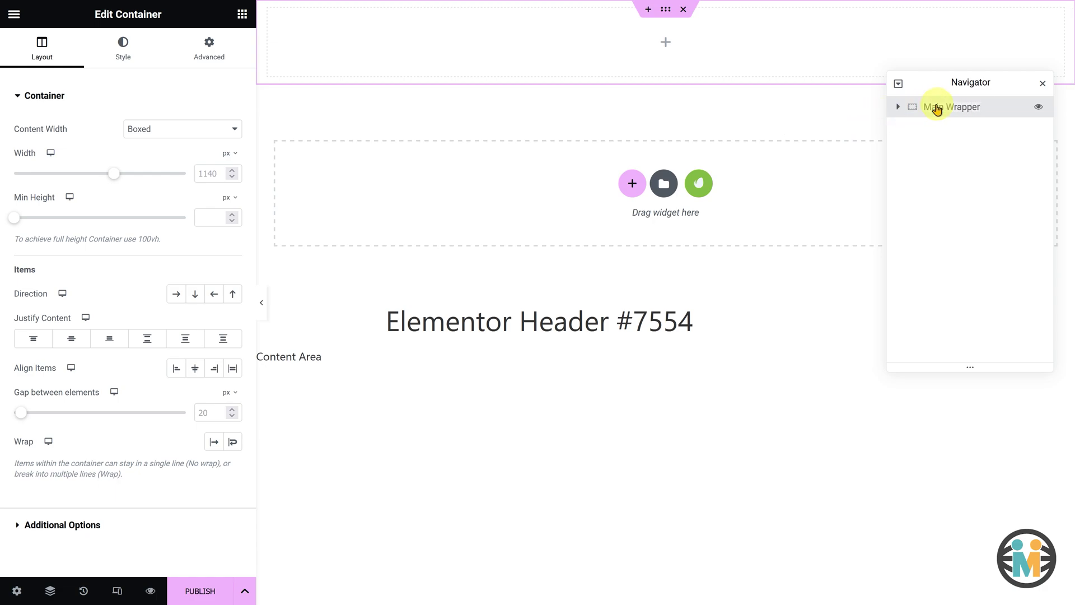
Step: Set the Main Wrapper's content width to Full Width, with row direction, centred justification and item alignment, and a 0 px gap between elements
left_click(213, 130)
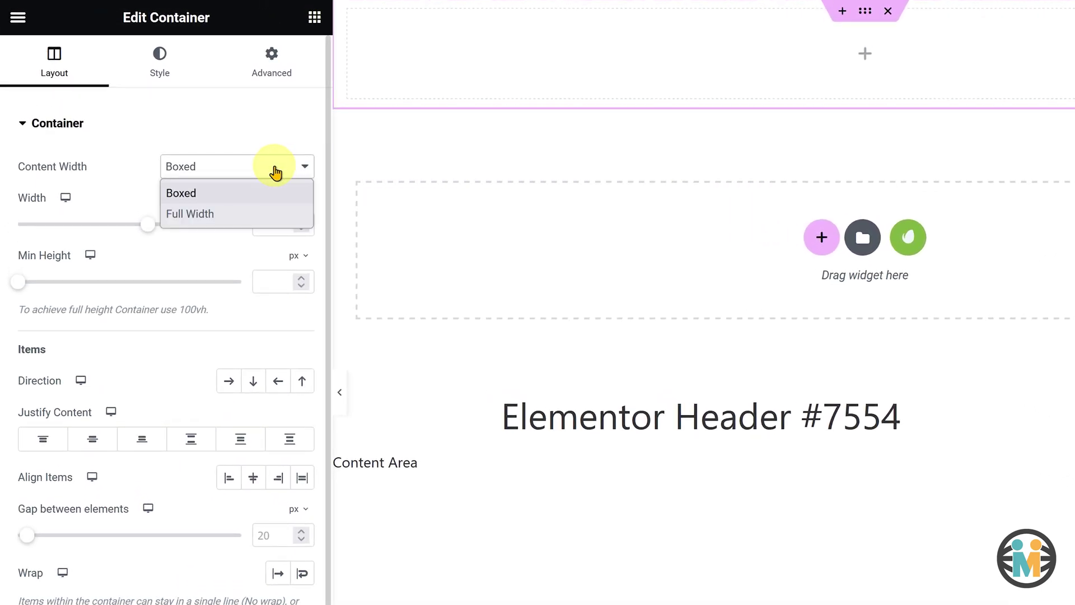
left_click(238, 213)
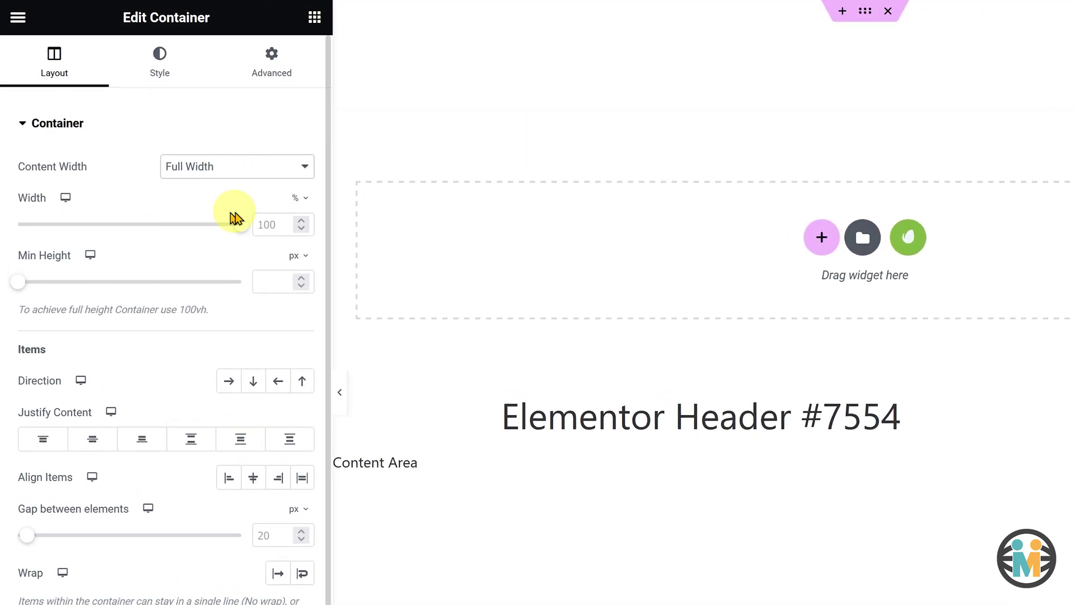
left_click(227, 381)
left_click(93, 442)
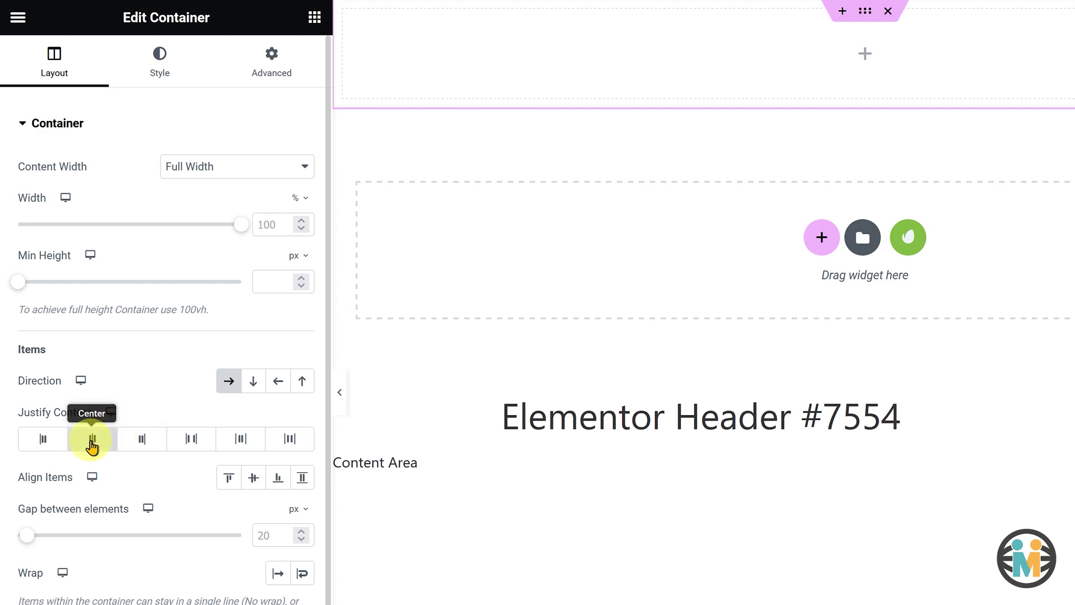
left_click(252, 477)
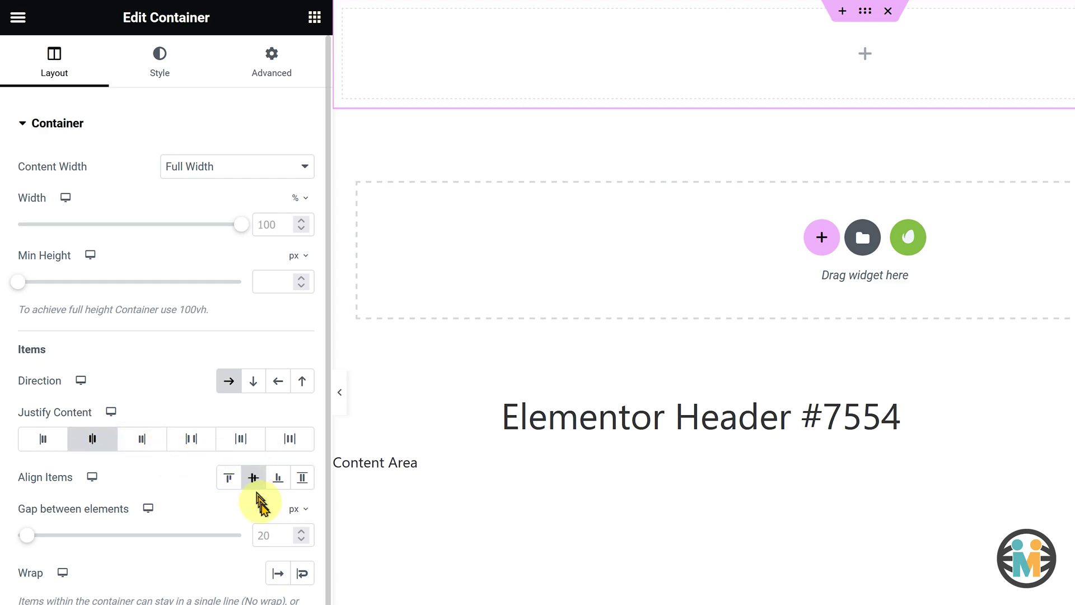
left_click(266, 532)
type("0")
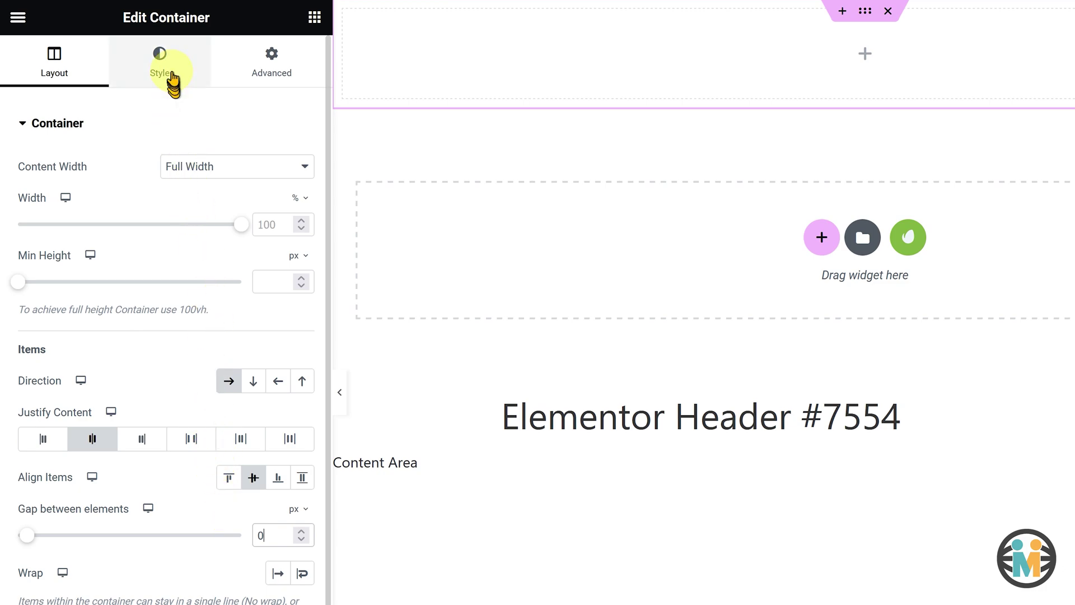
Step: Give the Main Wrapper a classic background with the fully transparent colour #02010100
left_click(172, 81)
left_click(229, 204)
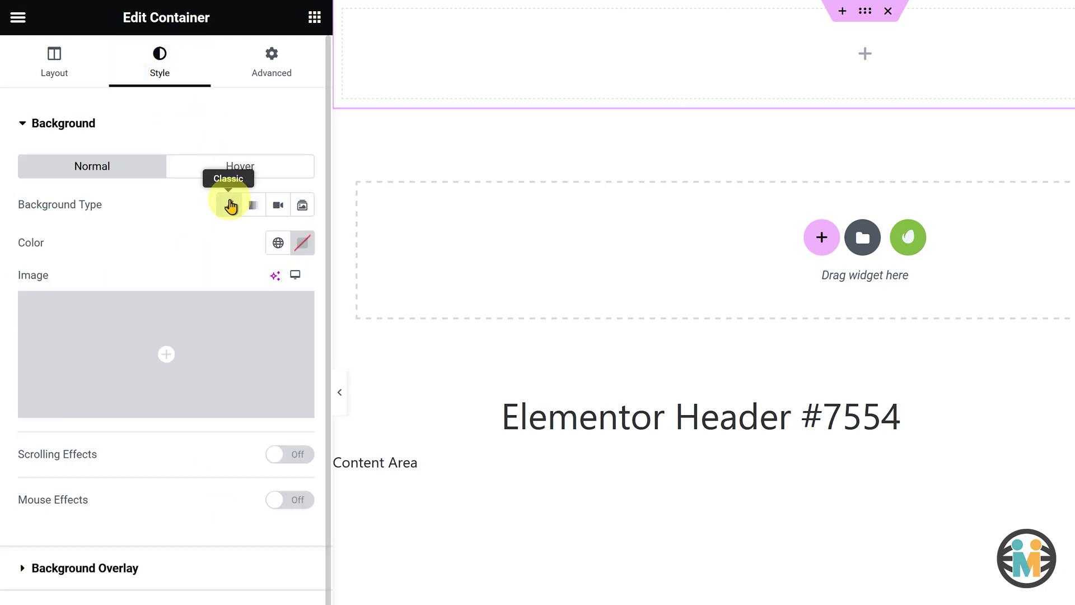
left_click(302, 243)
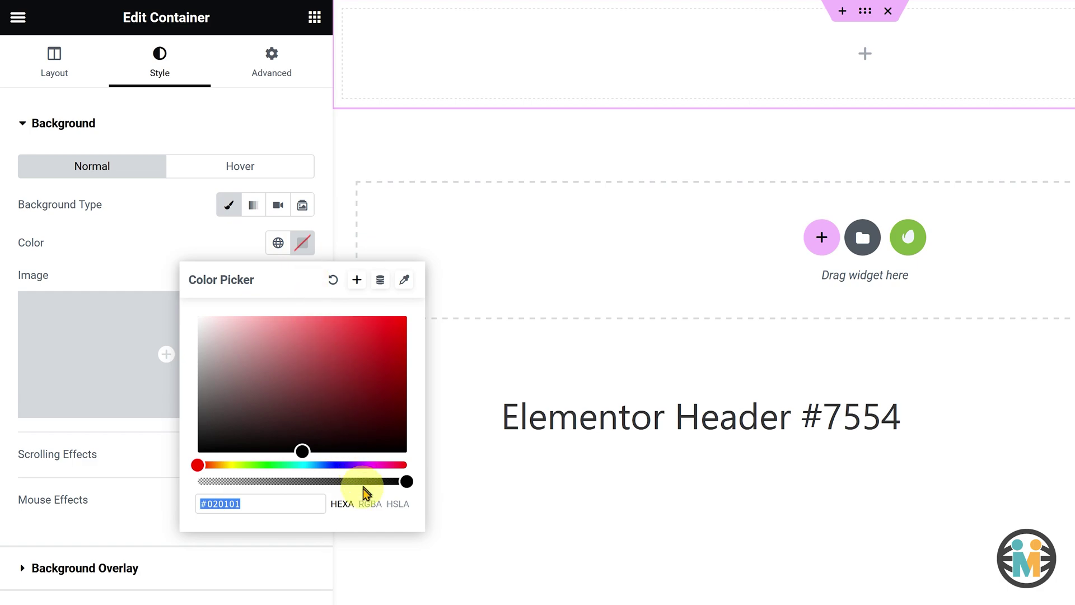
left_click_drag(360, 483, 197, 485)
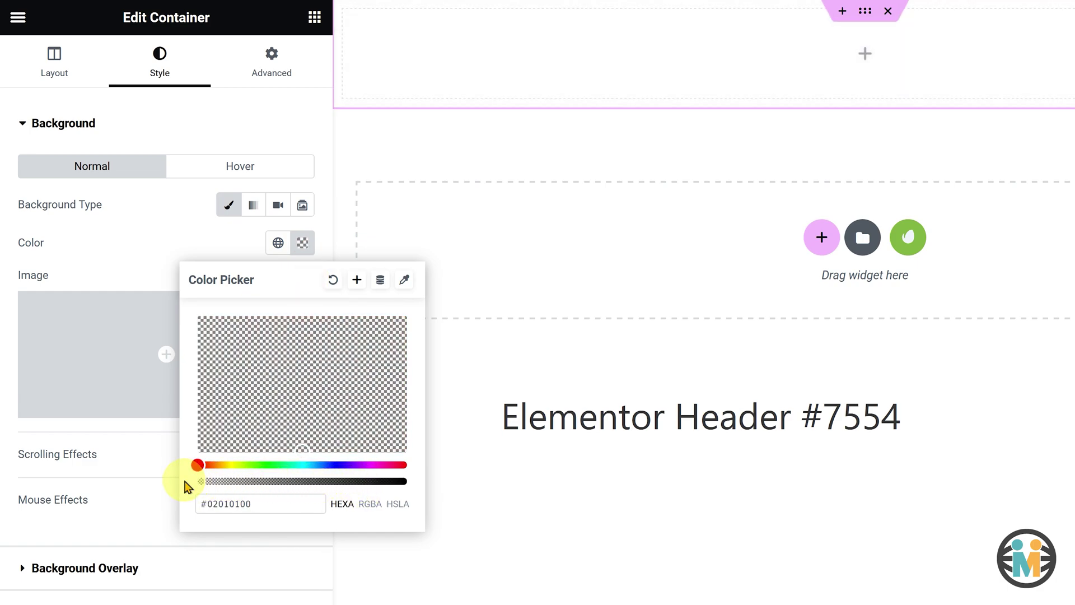
Step: Unlink the Main Wrapper's padding values and set 35 px top and bottom, 120 px right and left
left_click(268, 81)
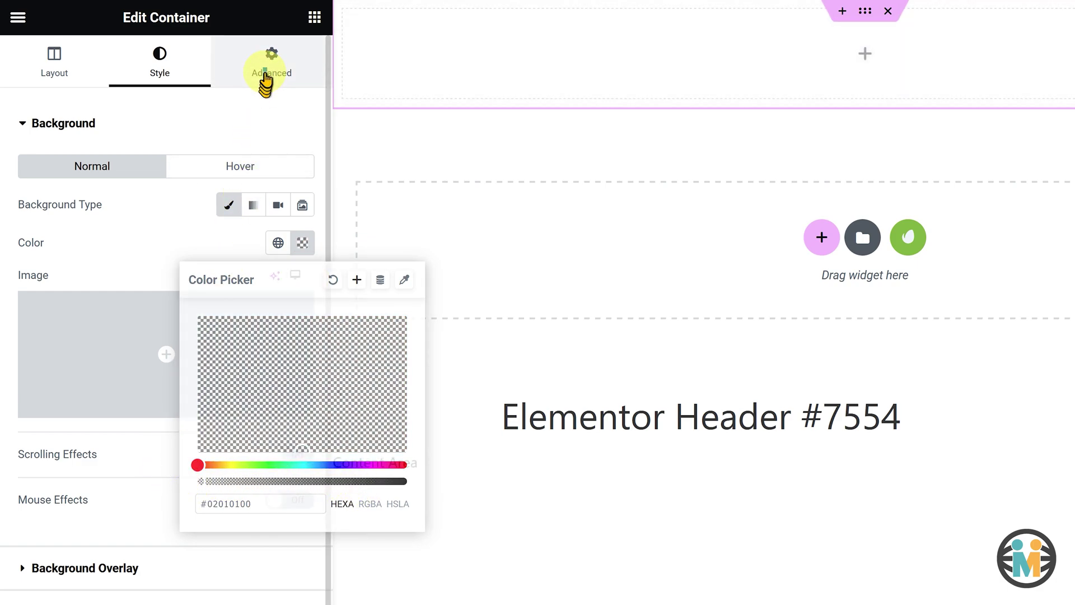
left_click(302, 258)
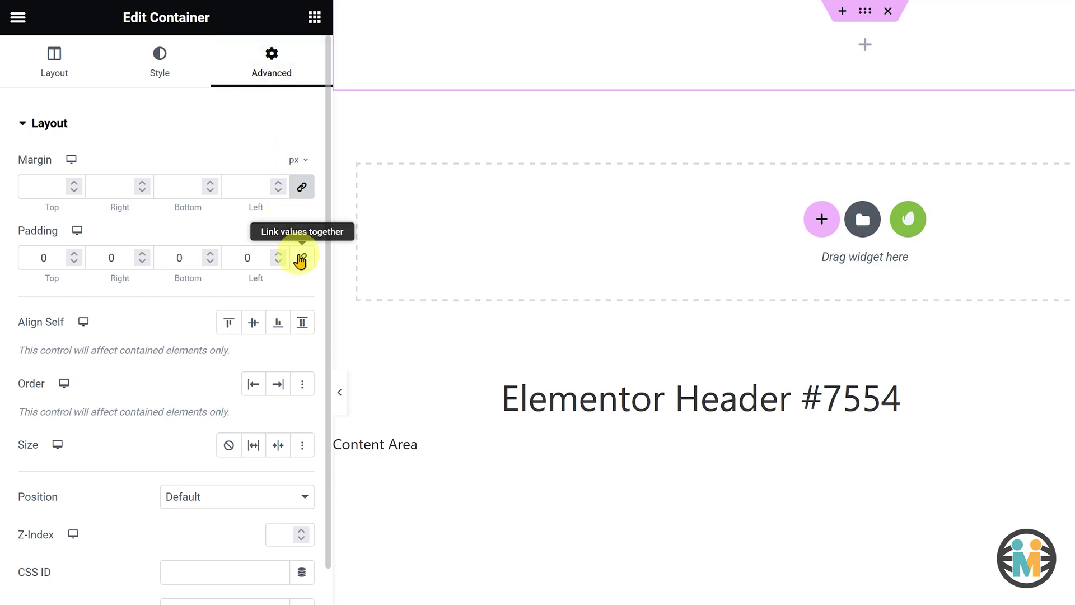
double_click(42, 257)
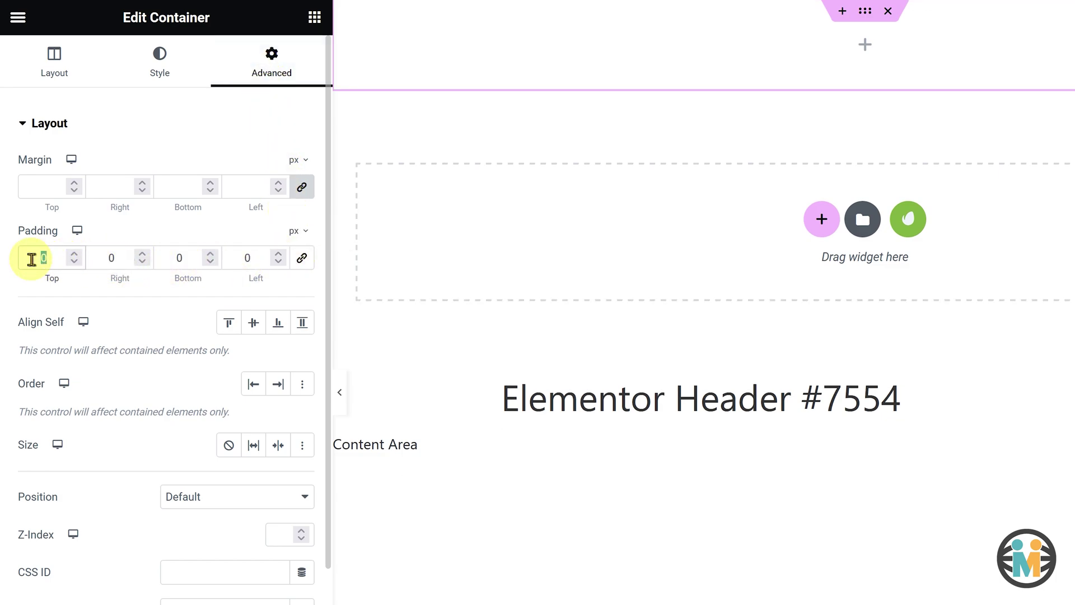
type("35")
double_click(182, 258)
type("35")
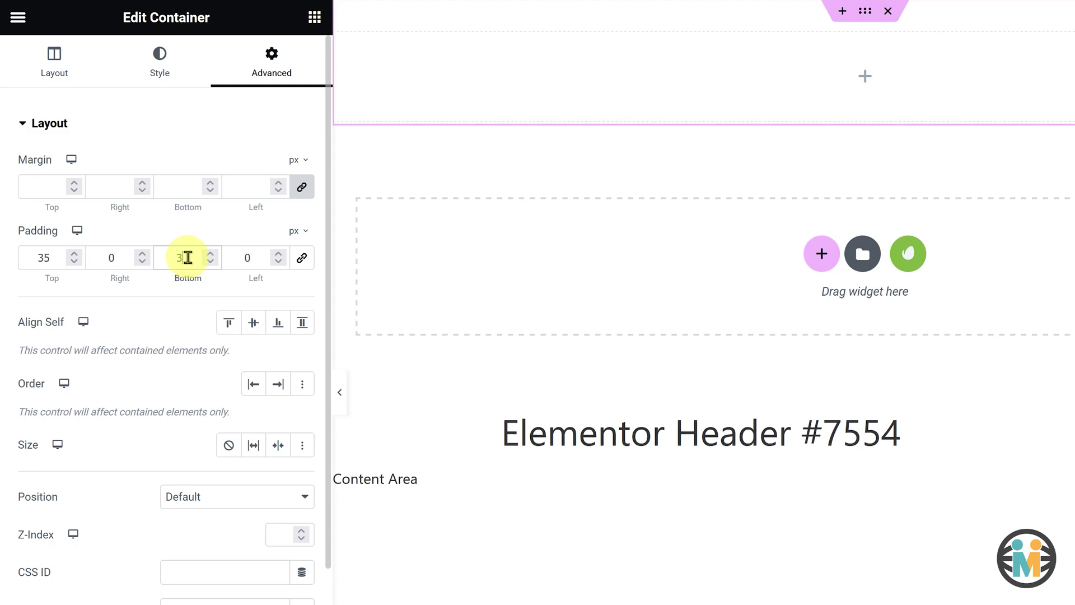
double_click(101, 260)
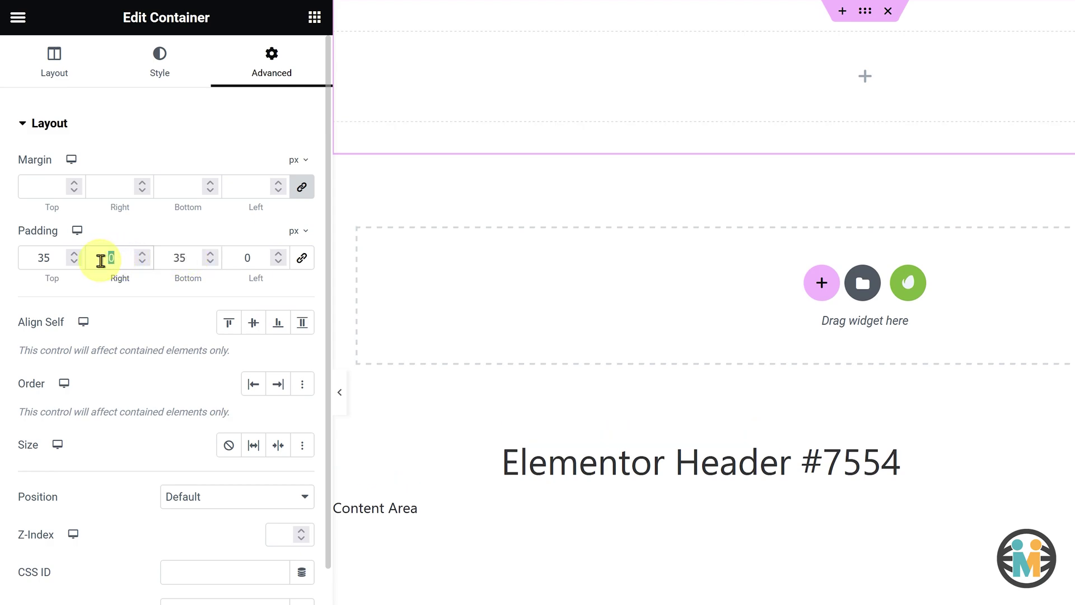
type("120")
double_click(258, 258)
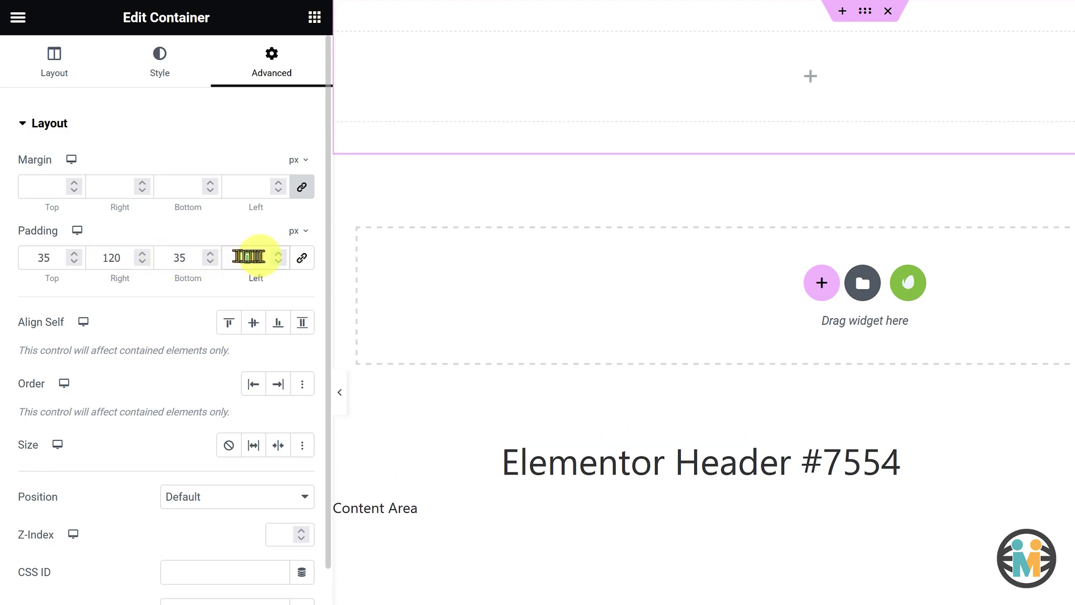
type("120")
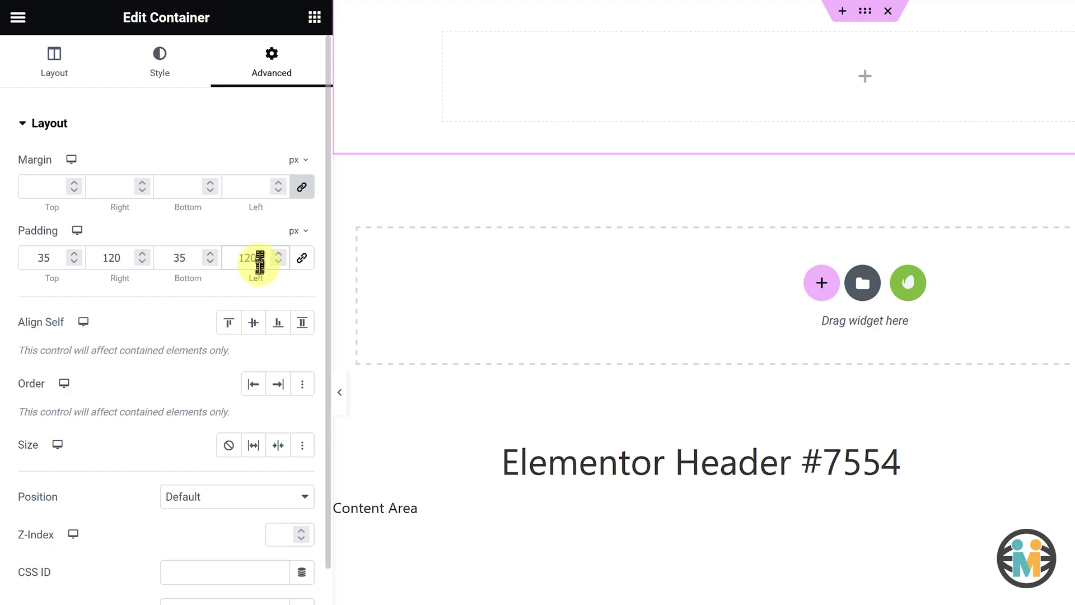
Step: Set the Main Wrapper's Z-Index to 9999 and assign it the CSS class "esh-main-wrapper"
left_click(279, 532)
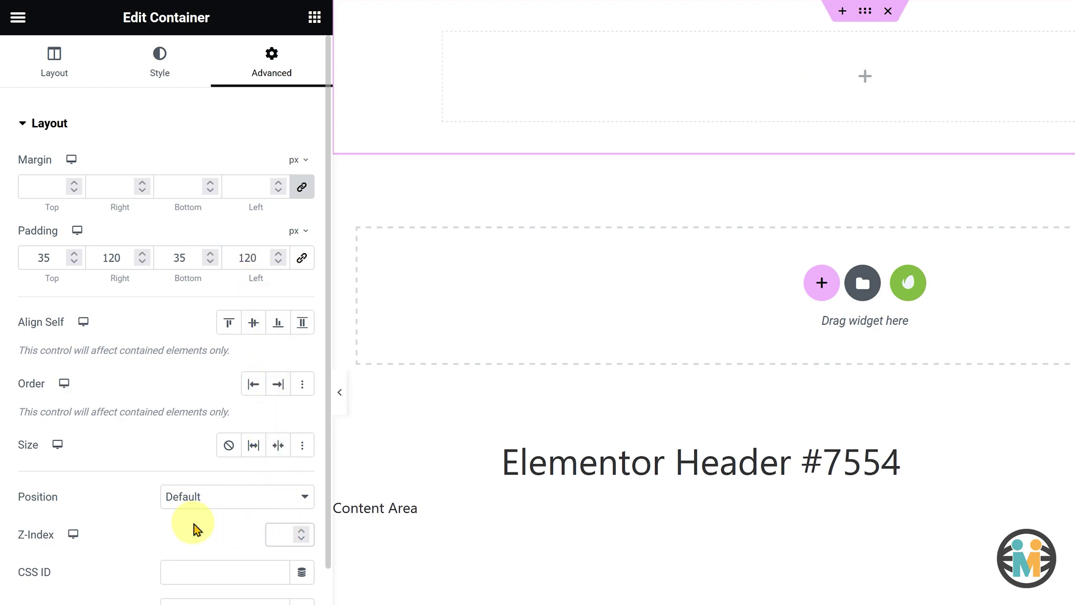
type("9999")
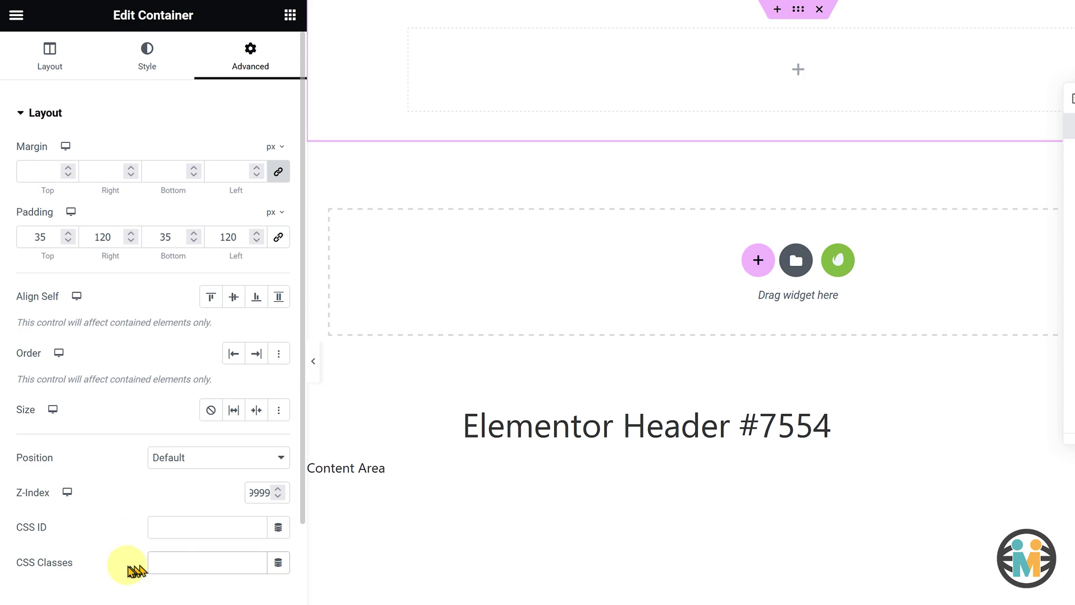
left_click(149, 569)
type("esh-main-wrapper")
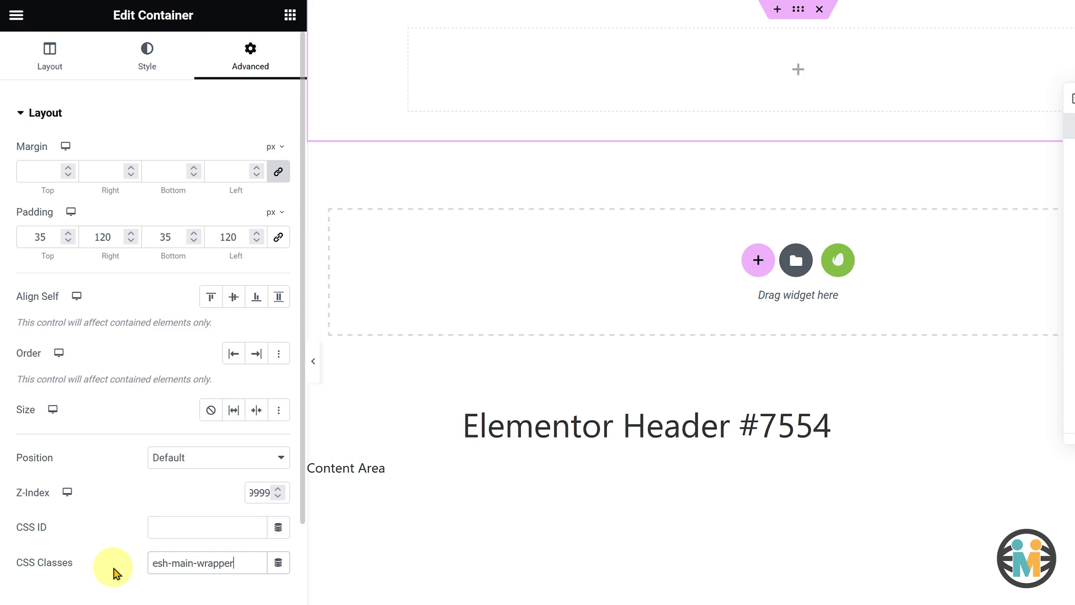
Step: Paste the prepared sticky header code, starting with the ":root" variables, into the Main Wrapper's Custom CSS
scroll(116, 571, "down", 4)
left_click(112, 569)
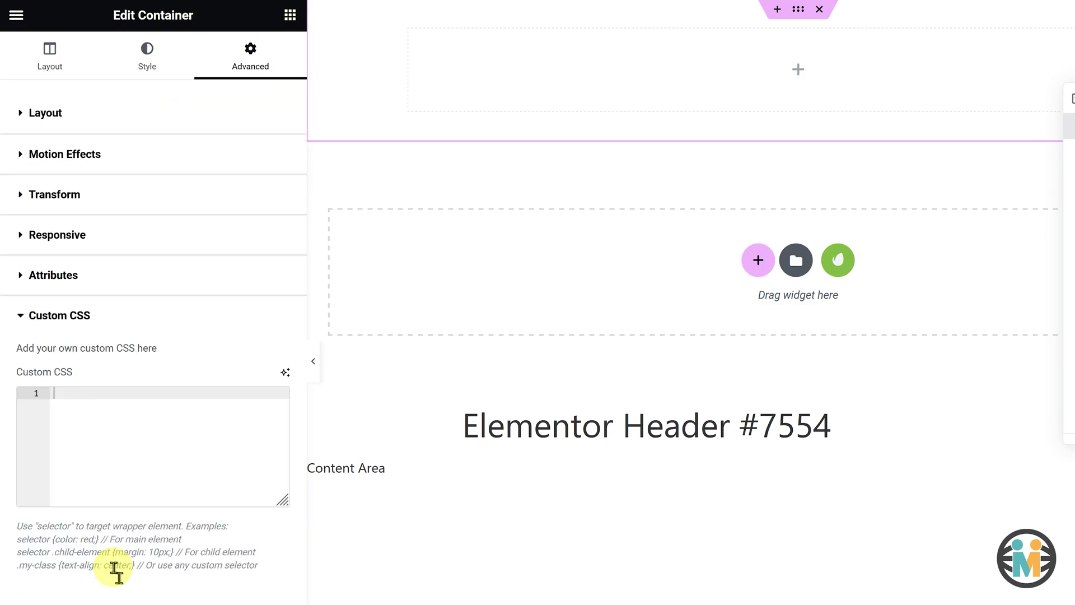
left_click(106, 416)
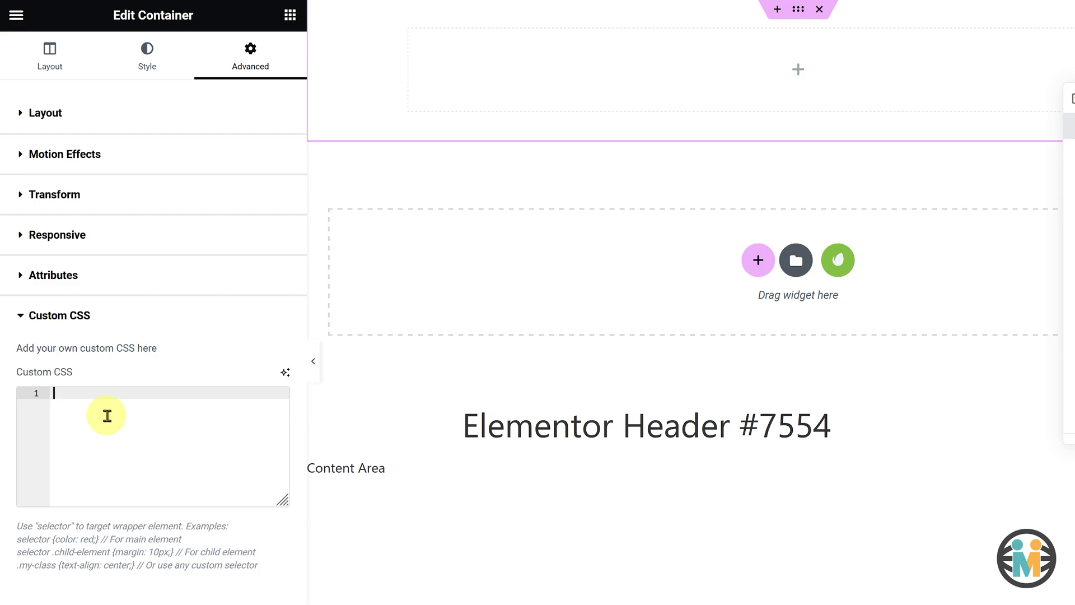
key("ctrl+v")
scroll(107, 415, "down", 3)
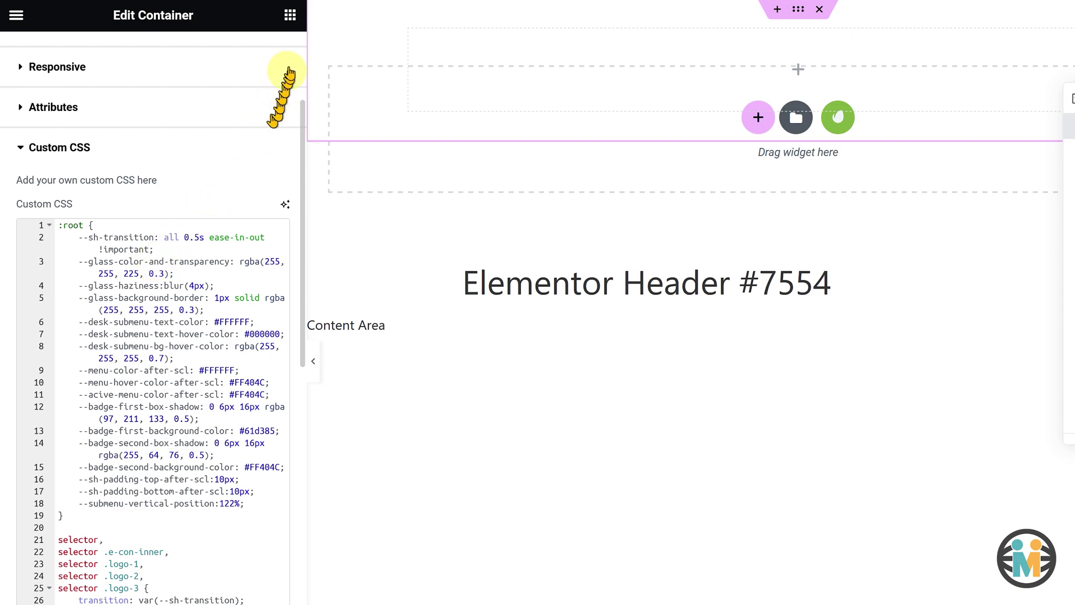
Step: Add a container inside the Main Wrapper and duplicate it twice to make three side-by-side containers
left_click(291, 16)
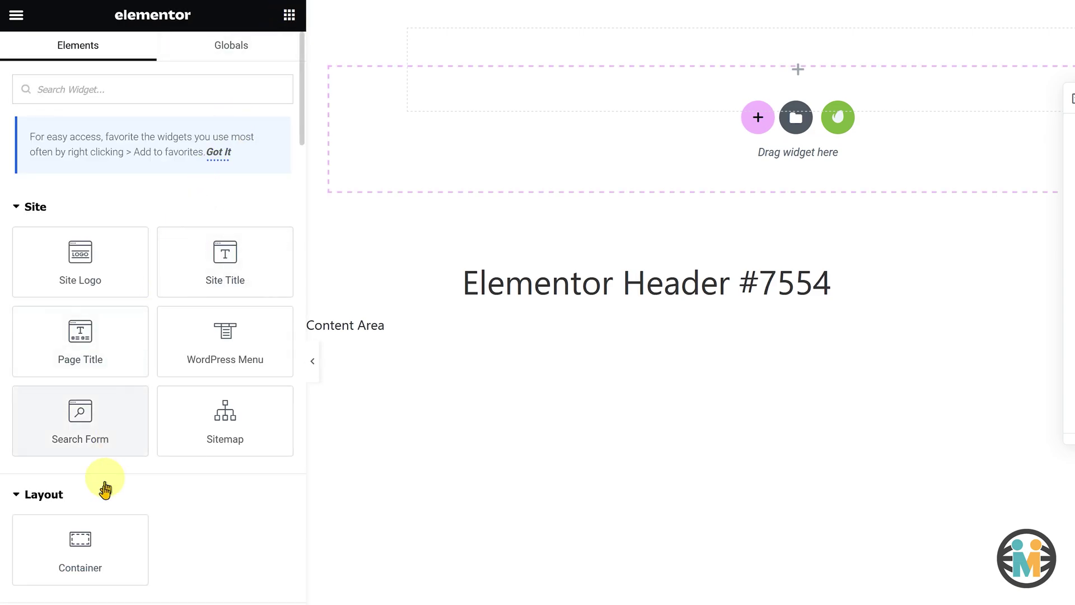
left_click_drag(105, 523, 580, 67)
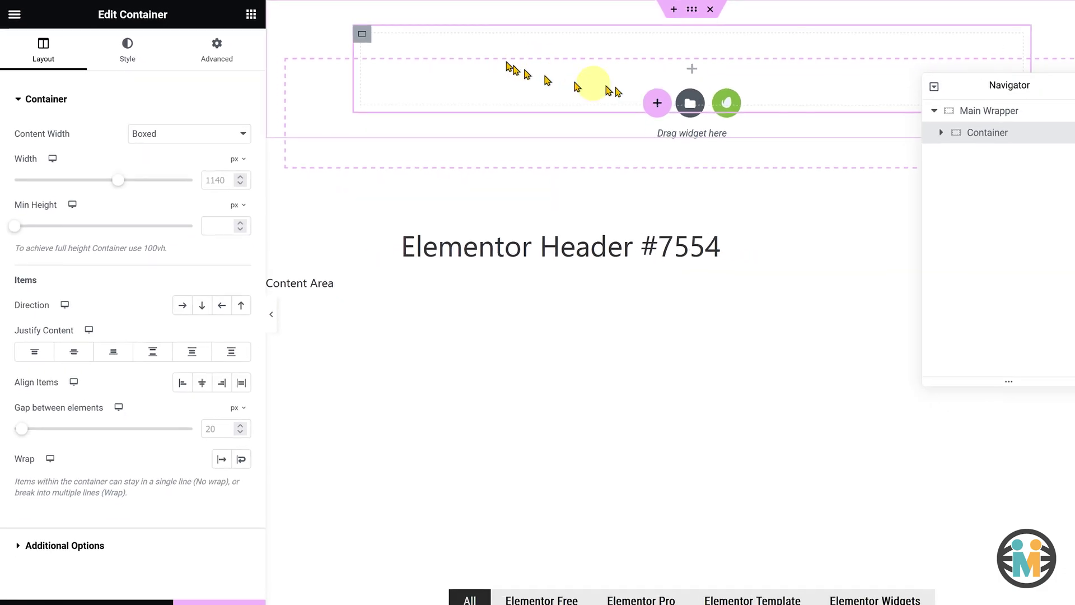
right_click(913, 128)
left_click(924, 158)
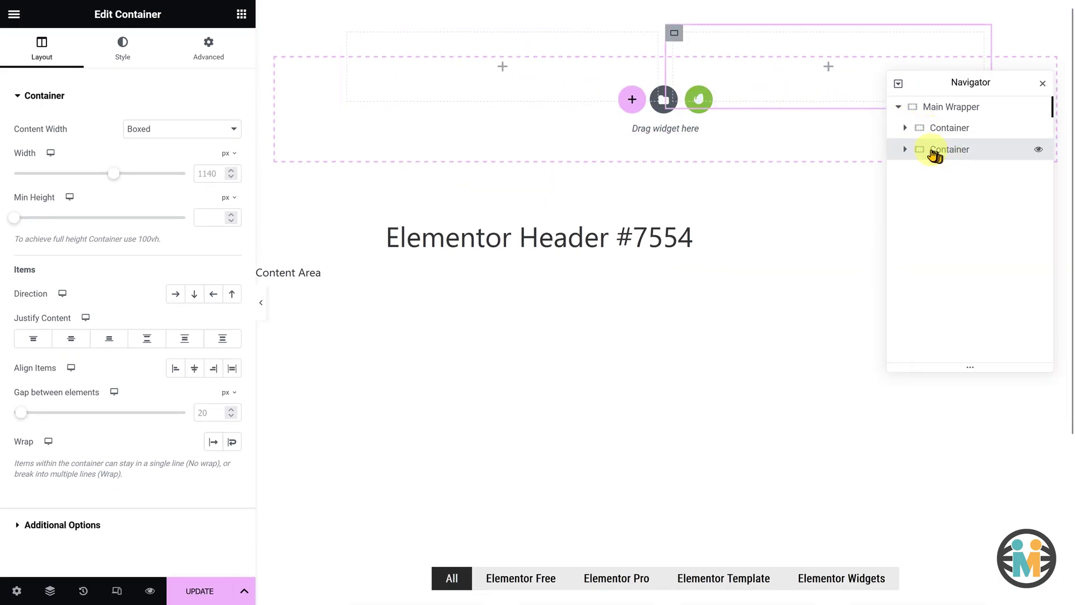
right_click(931, 149)
left_click(953, 183)
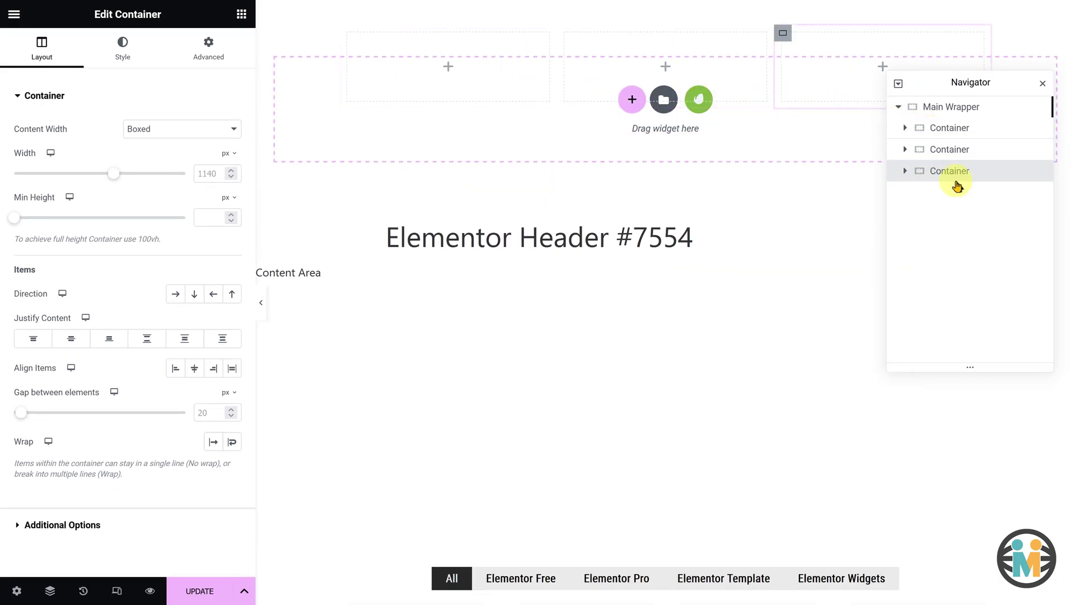
Step: Rename the three inner containers, in order, as Logo-Container, Menu-Container and Button-Container
double_click(947, 133)
type("Logo-Cont")
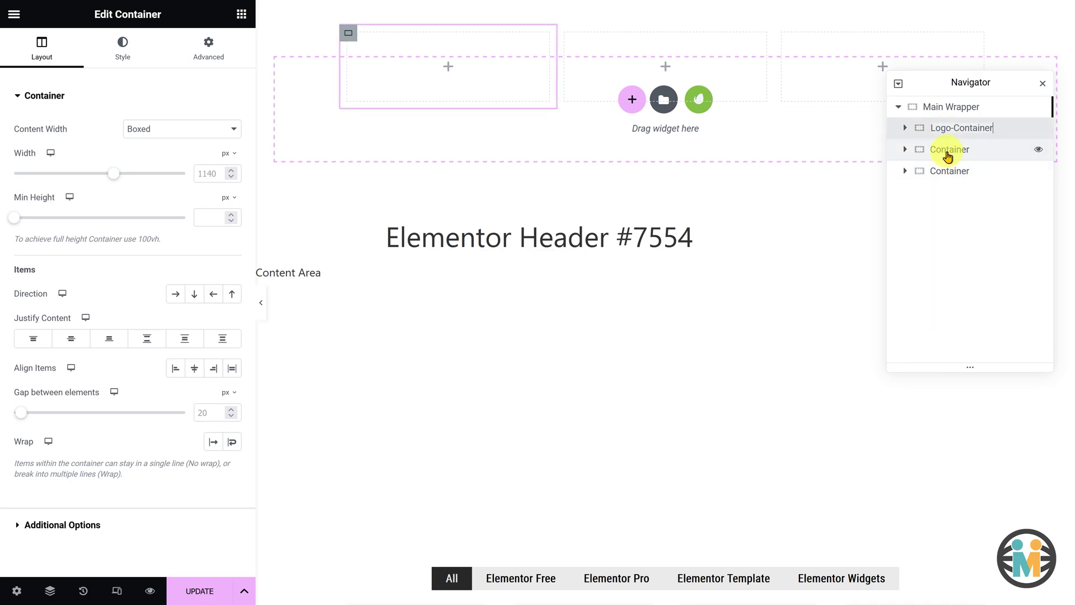
double_click(946, 150)
type("Menu-Container")
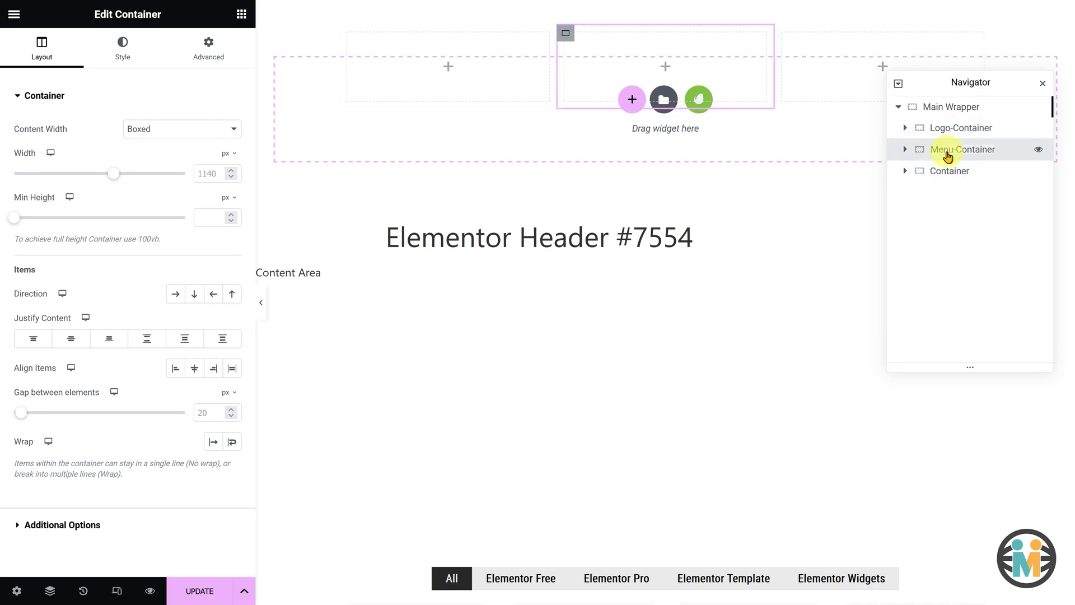
double_click(947, 173)
type("Button-")
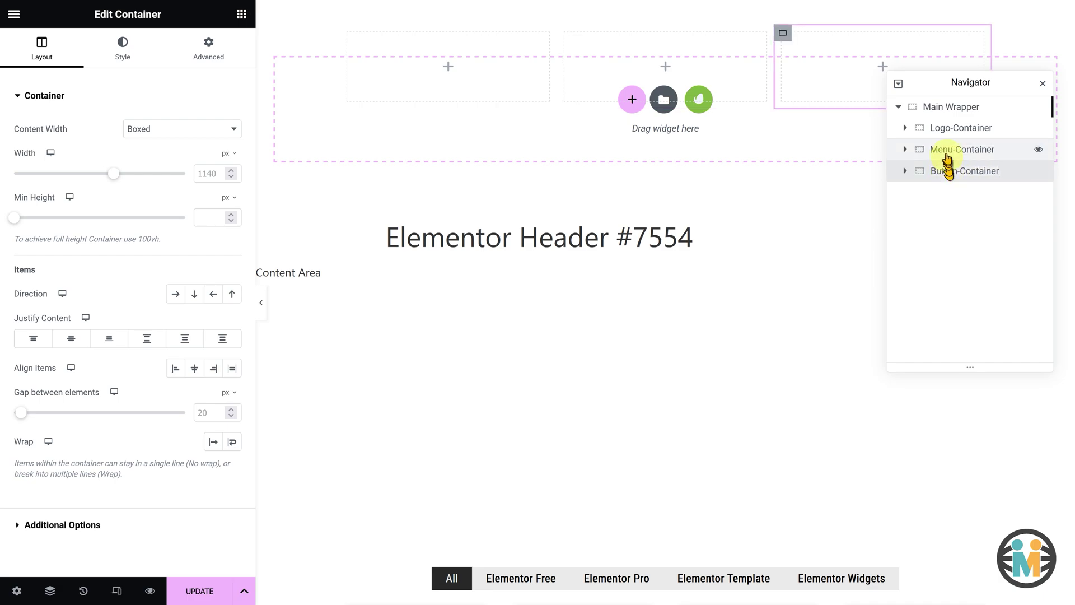
Step: Set the Logo-Container to Full Width content at 14% width, with column direction and centred justification and item alignment
left_click(946, 132)
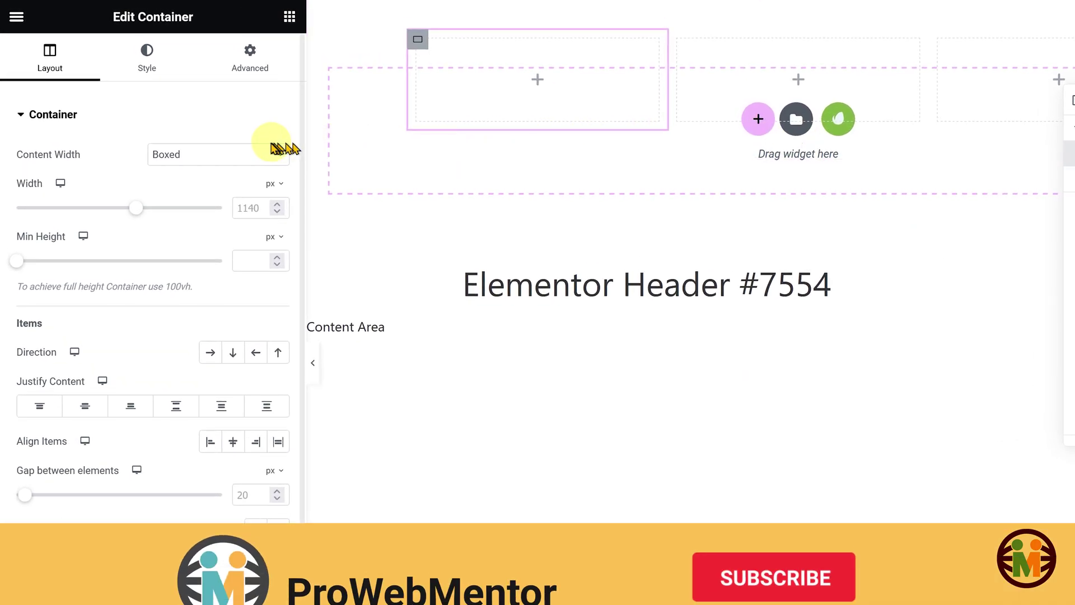
left_click(257, 150)
left_click(250, 196)
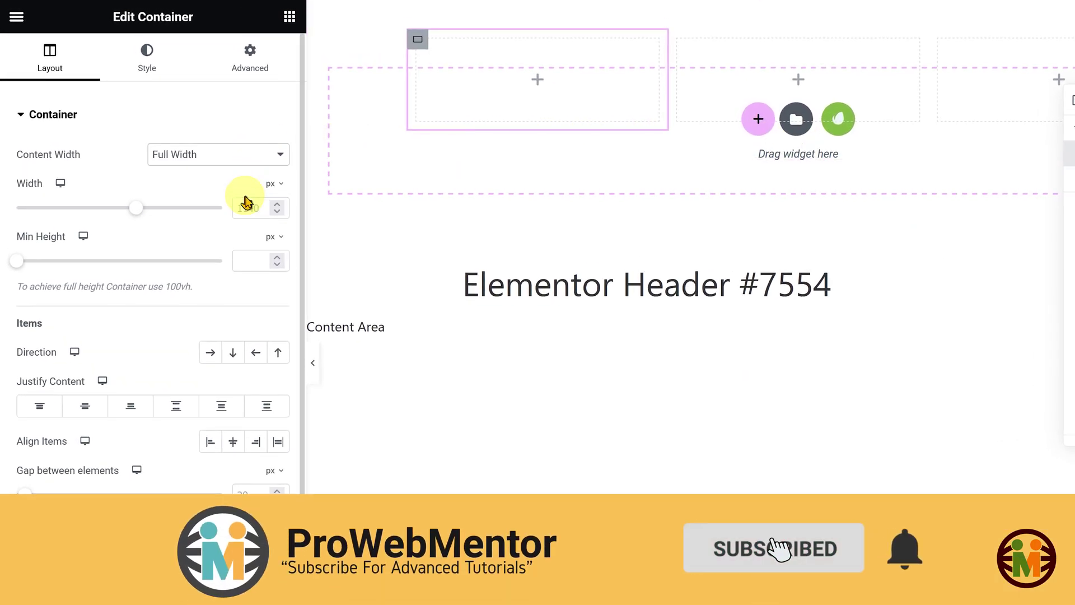
left_click(252, 200)
type("14")
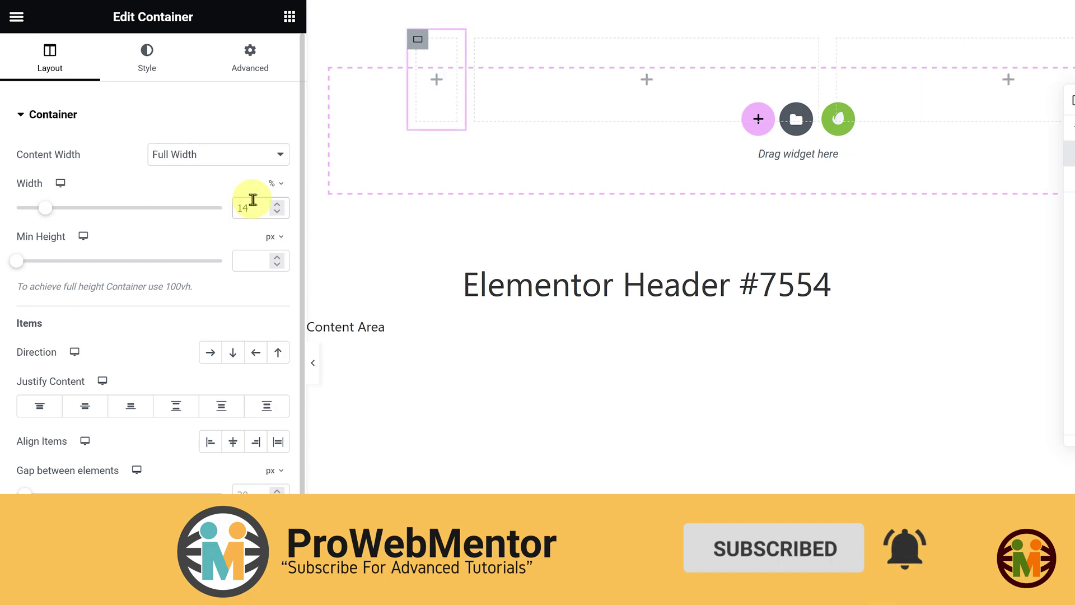
left_click(233, 350)
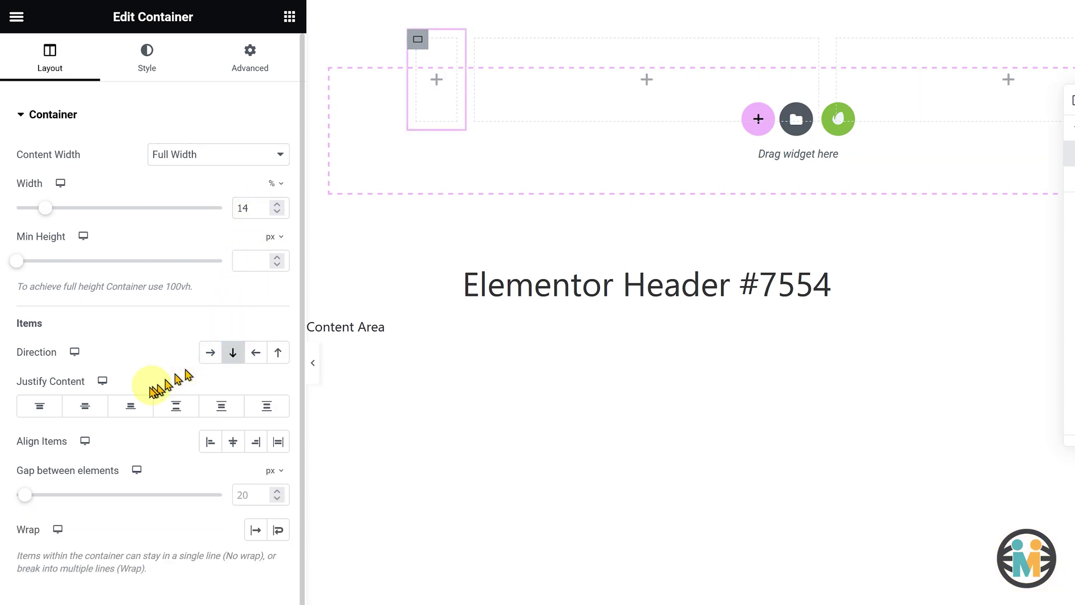
left_click(103, 405)
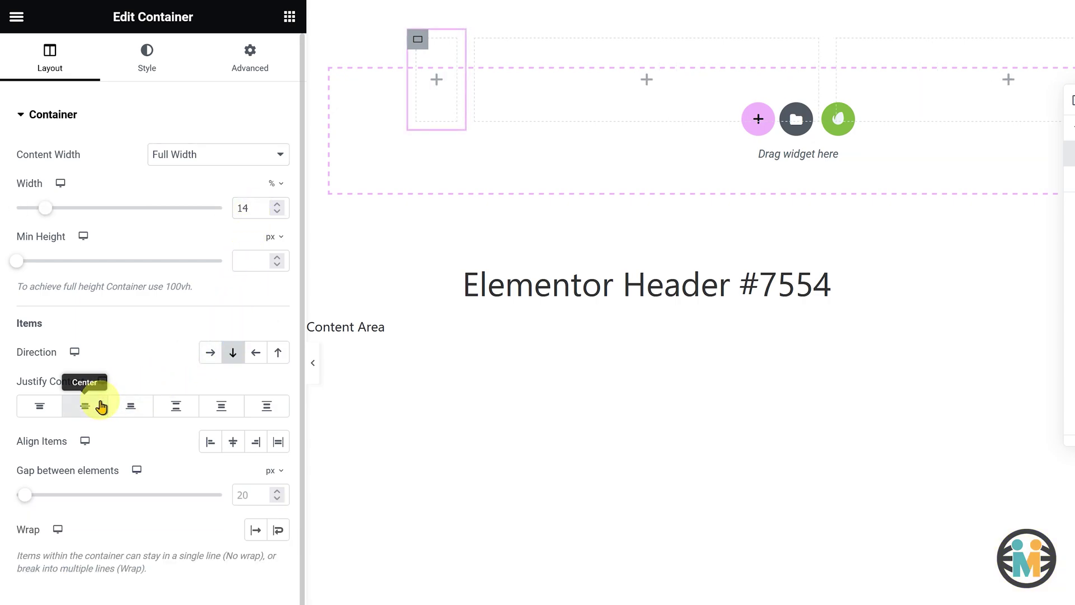
left_click(230, 446)
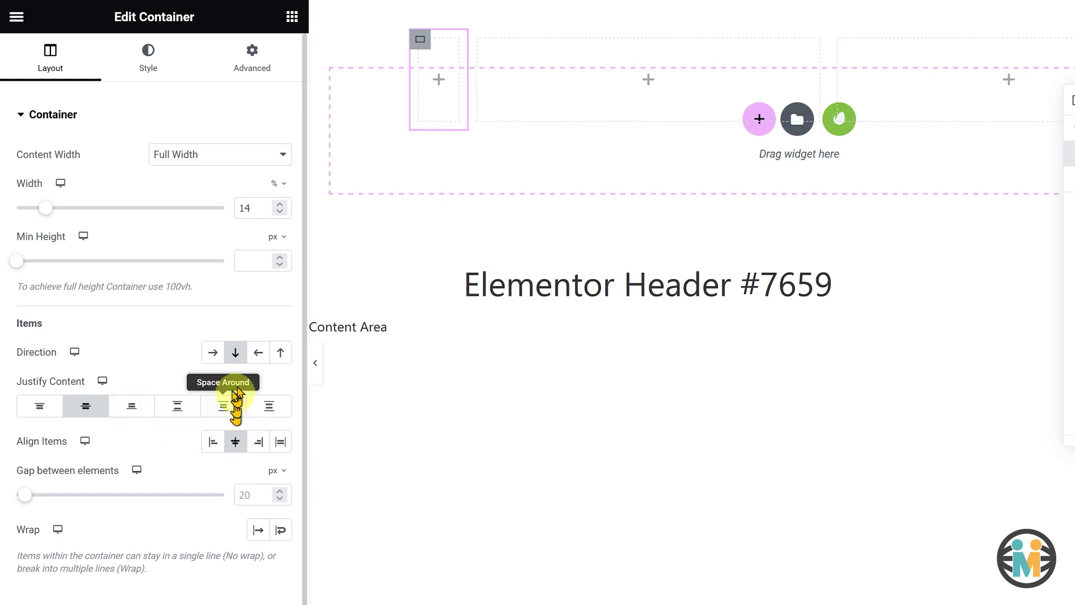
Step: Set the Logo-Container's padding to 0 px on all sides and enter its CSS class beginning with "logo-"
left_click(263, 71)
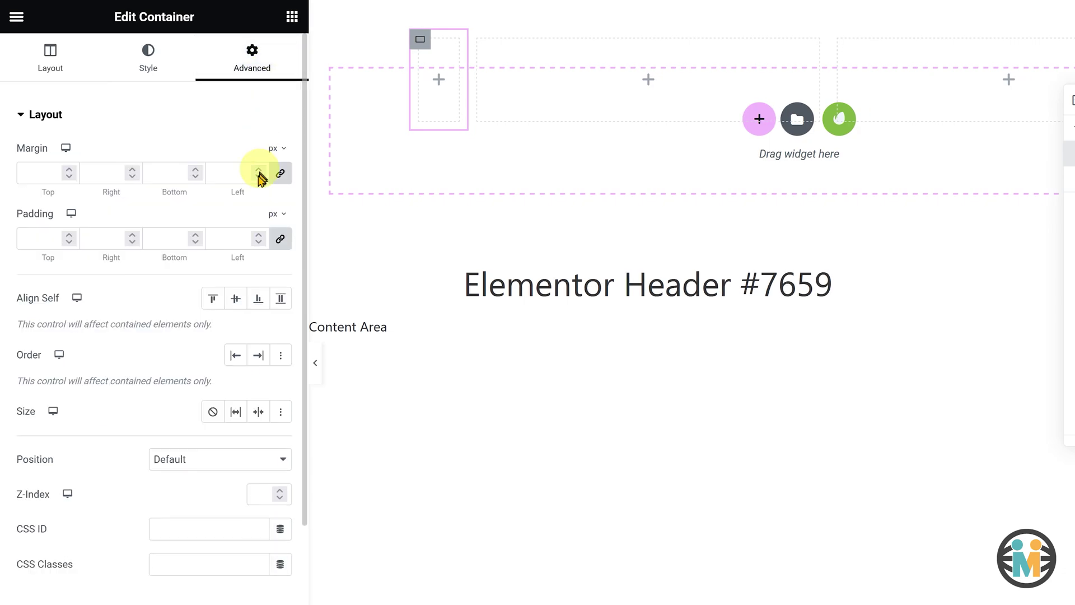
type("0")
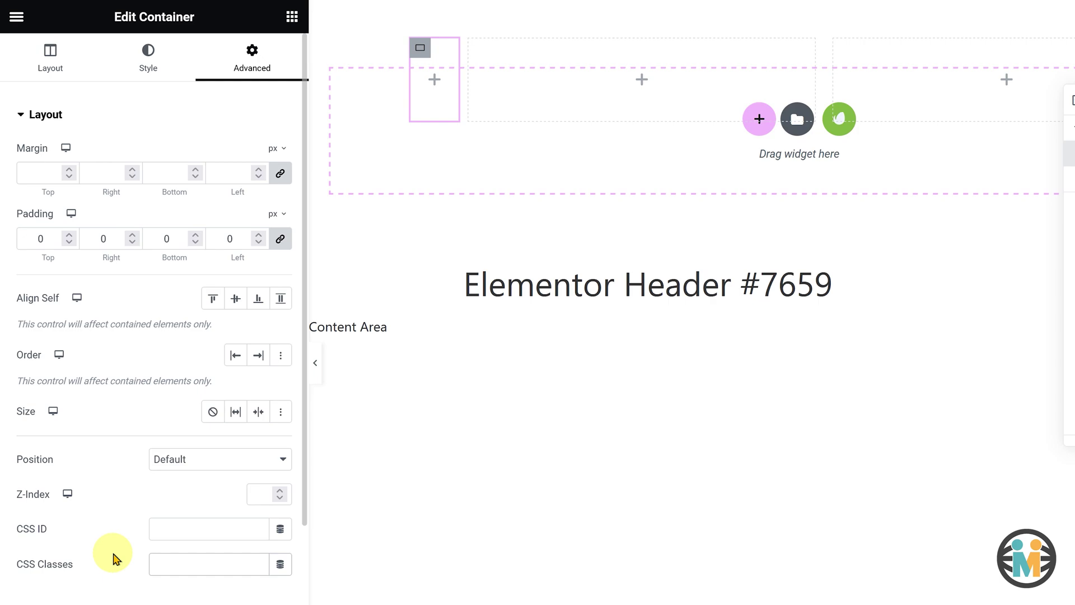
type("logo-")
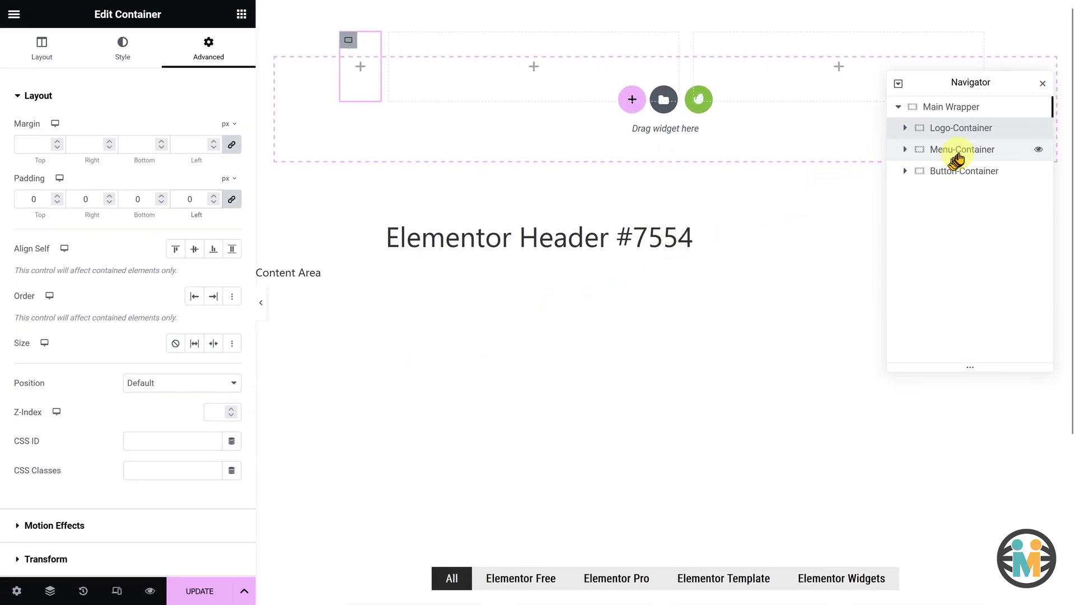
Step: Set the Menu-Container to Full Width content at 50% width, with row direction, End justification and centred item alignment
left_click(956, 156)
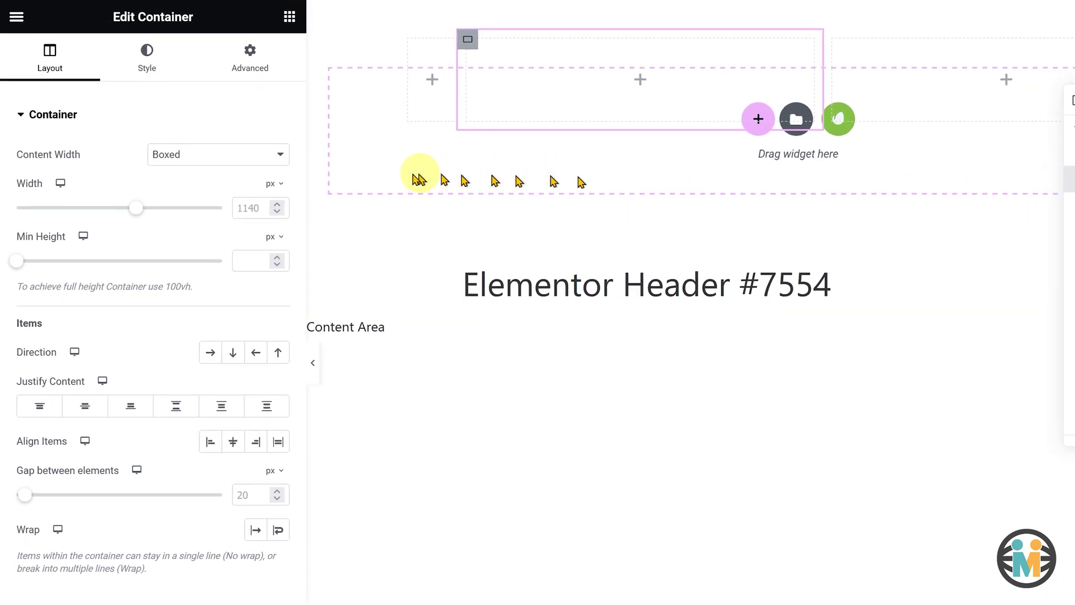
left_click(276, 156)
left_click(233, 199)
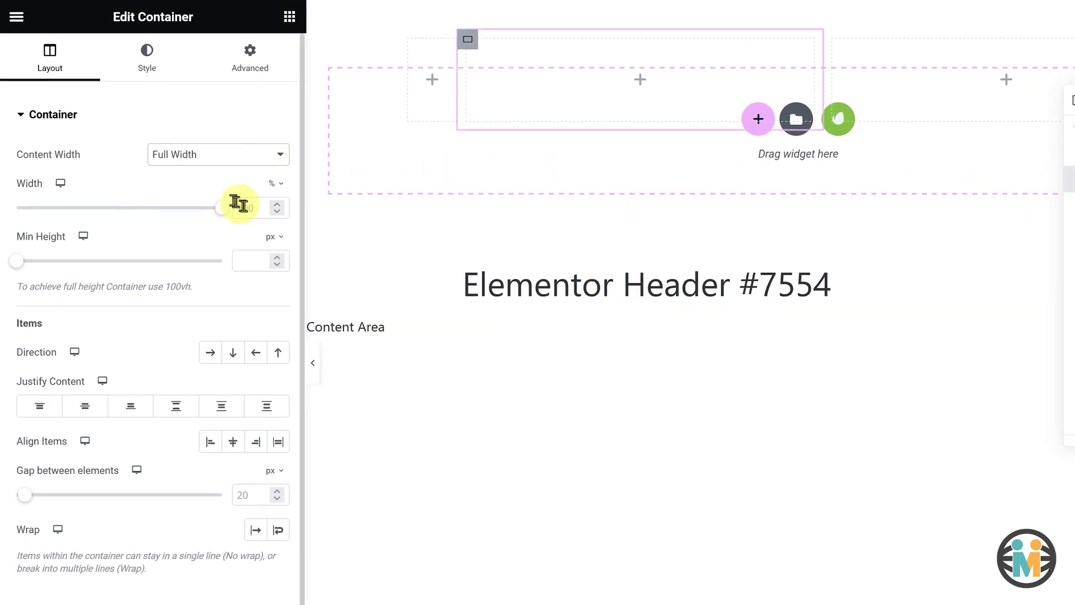
left_click(247, 207)
type("50")
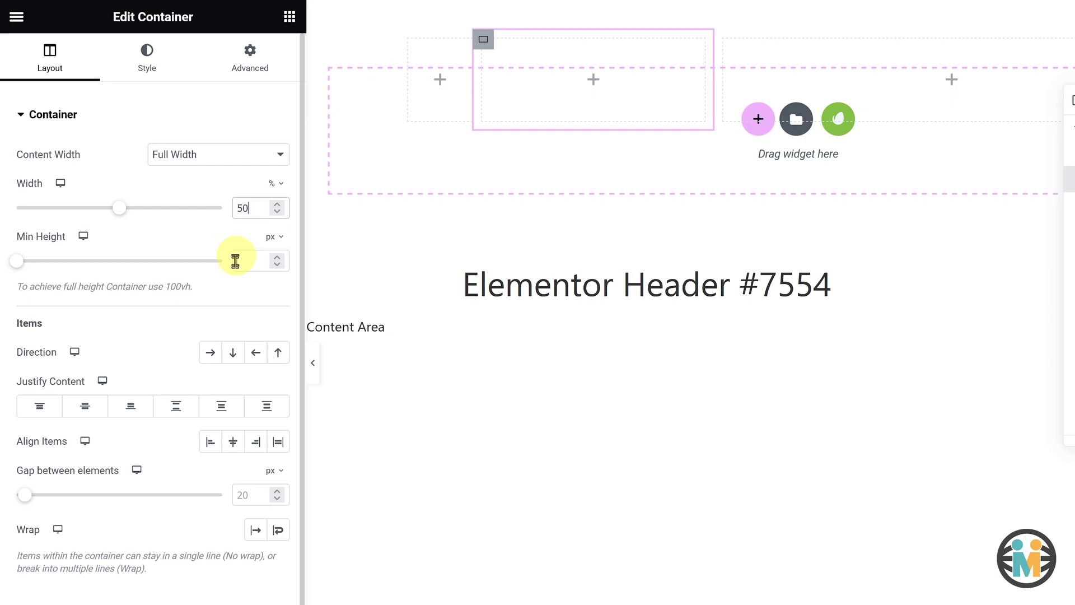
left_click(212, 353)
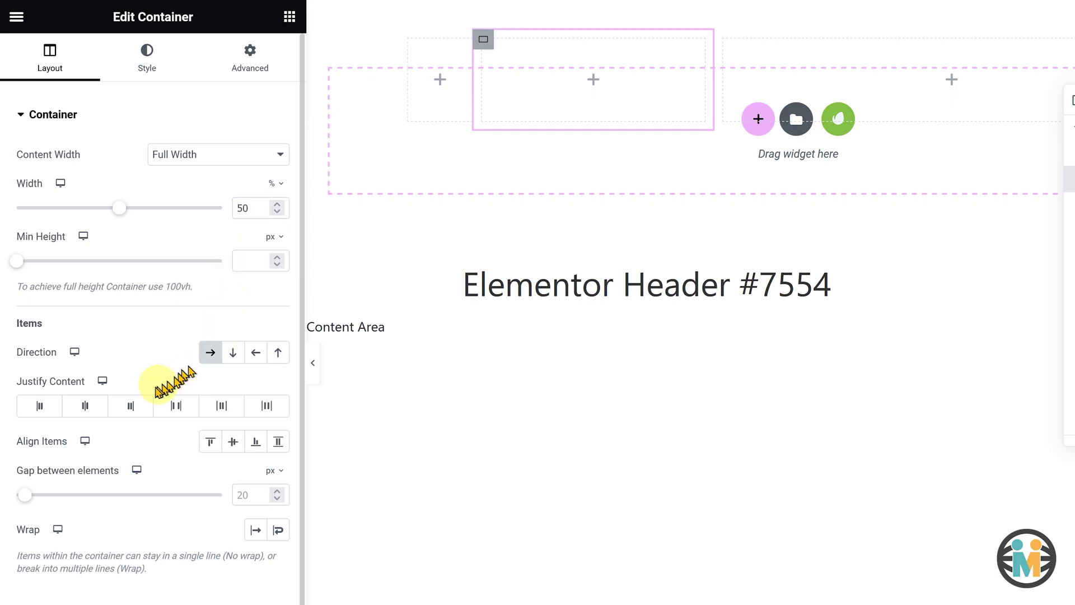
left_click(131, 407)
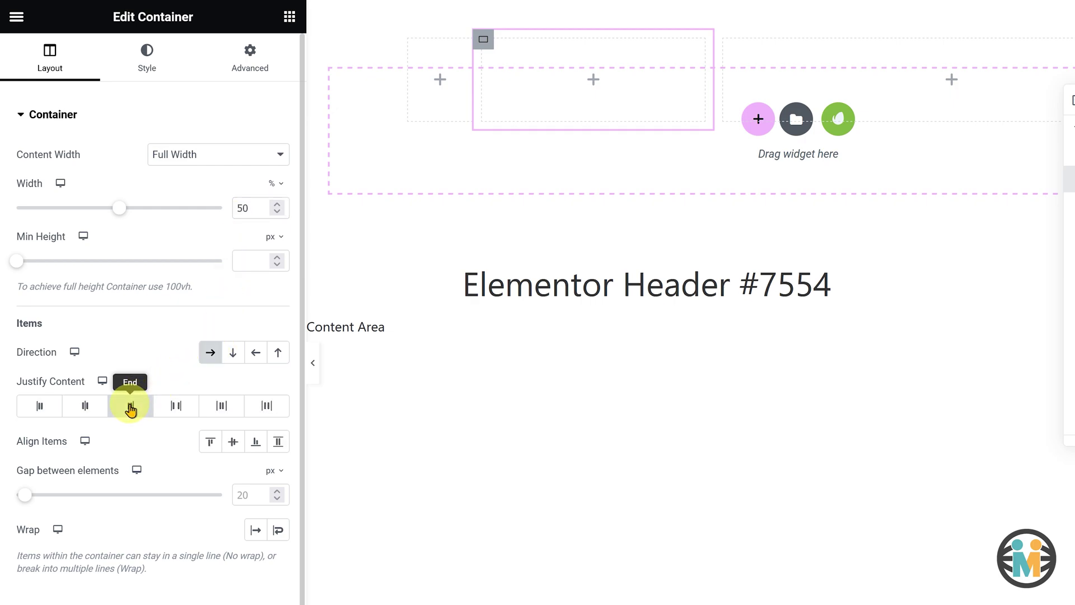
left_click(233, 442)
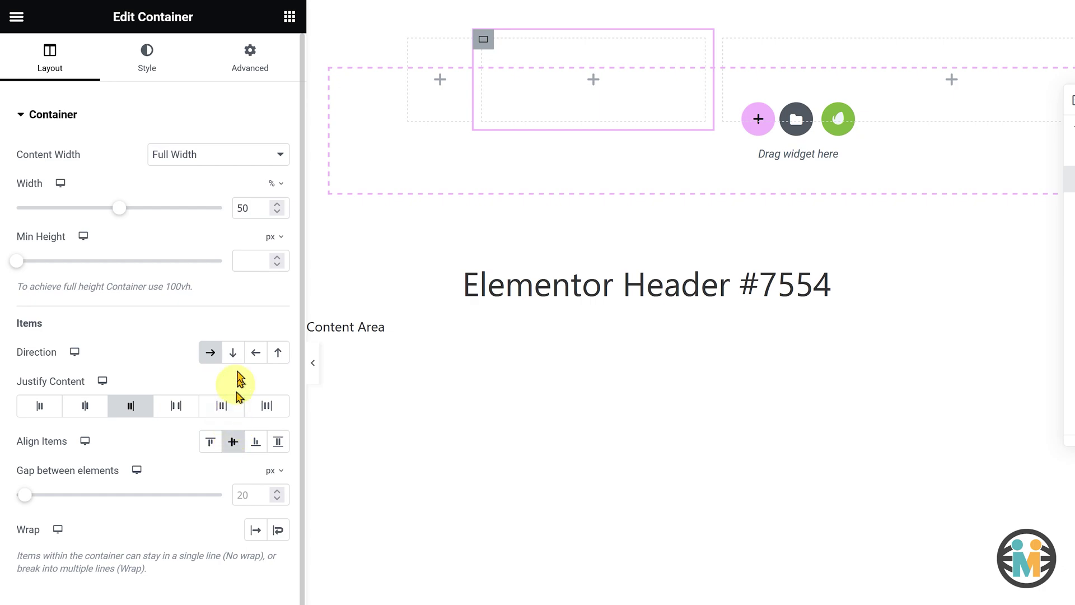
Step: Set the Menu-Container's padding to 0 px on all four sides
left_click(249, 72)
left_click(236, 237)
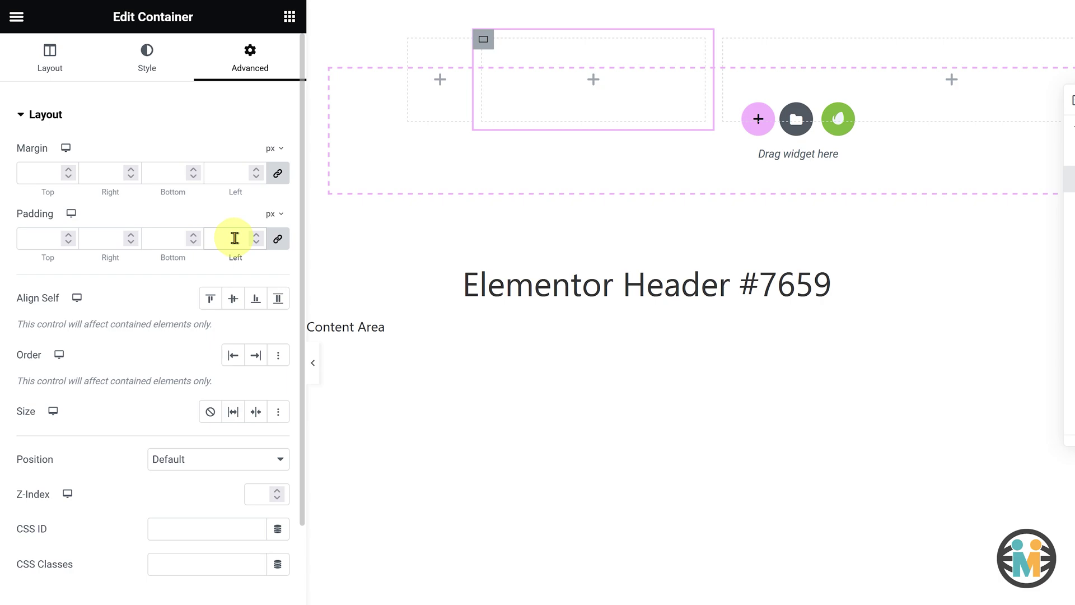
type("0")
Step: Set the Menu-Container's Z-Index to 0 and assign it the CSS class "menu-container"
left_click(258, 495)
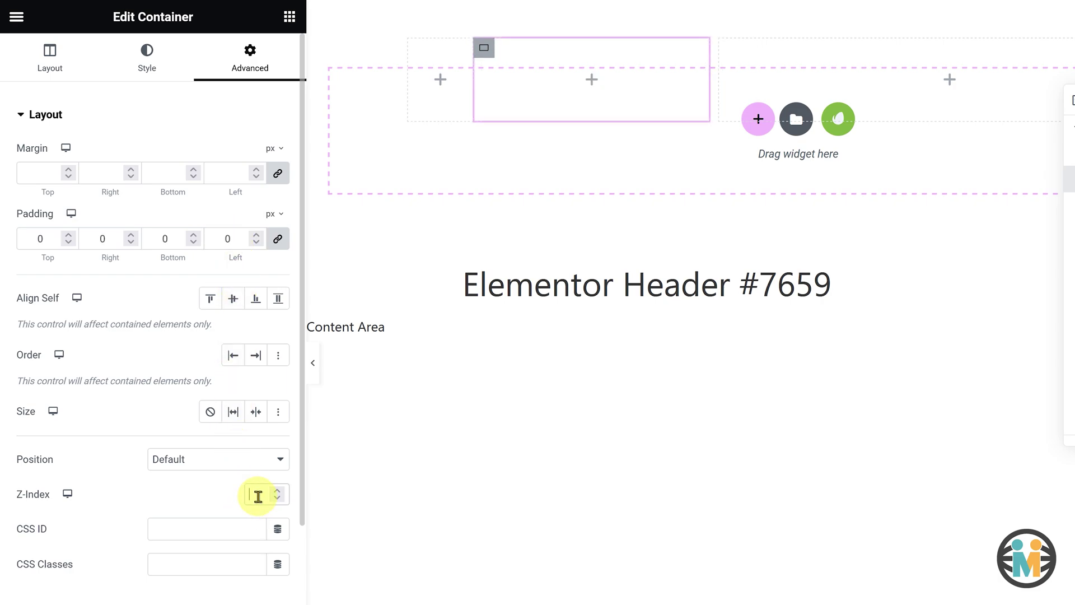
type("0")
left_click(199, 568)
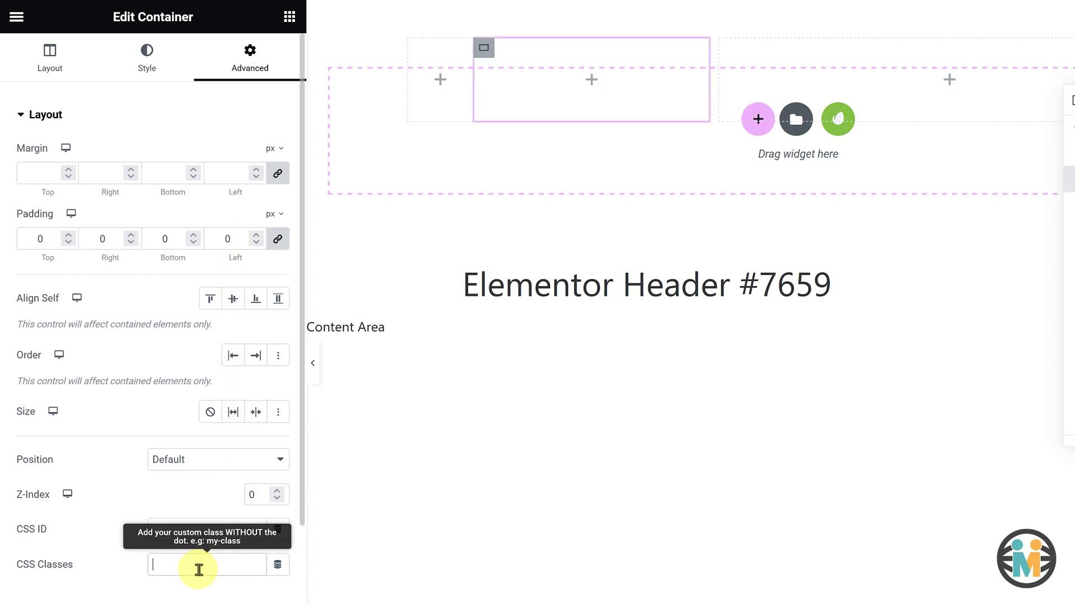
type("menu-container")
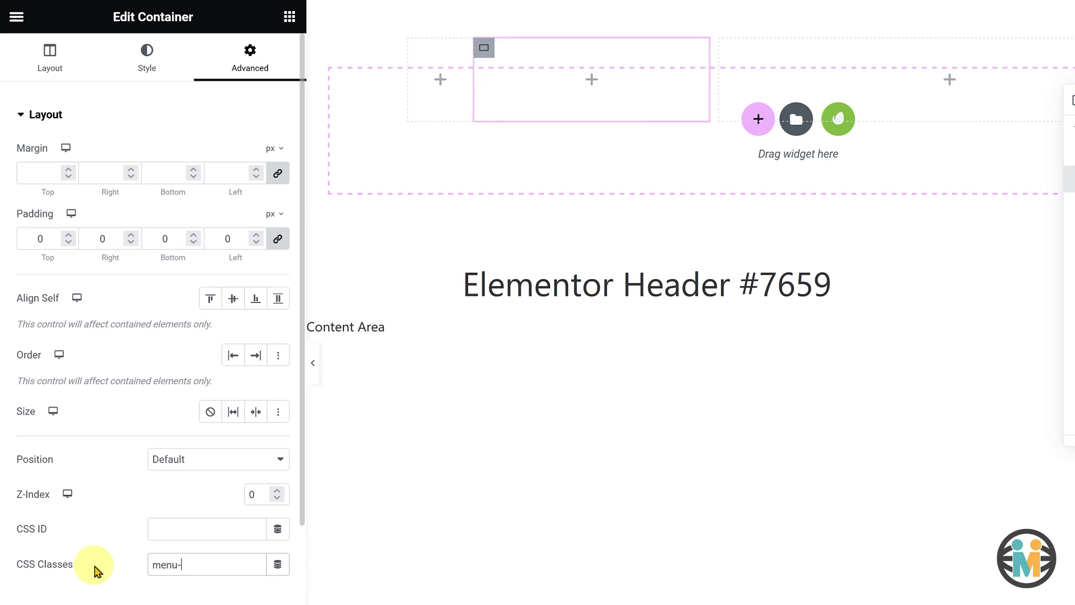
key("ctrl+i")
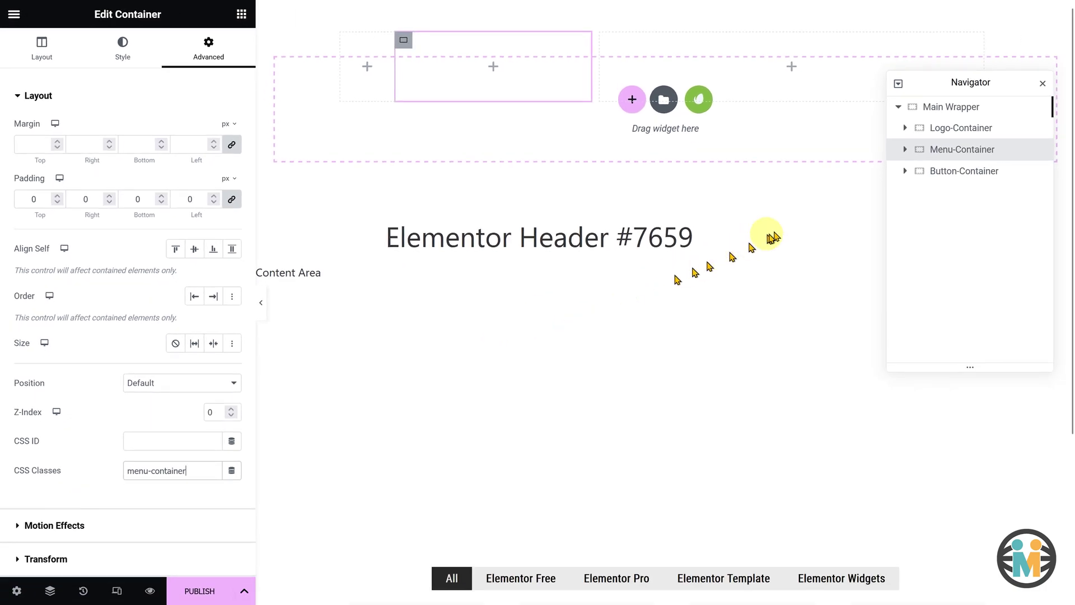
Step: Set the Button-Container to Full Width content at 36% width, with row direction, End justification and centred item alignment
left_click(957, 171)
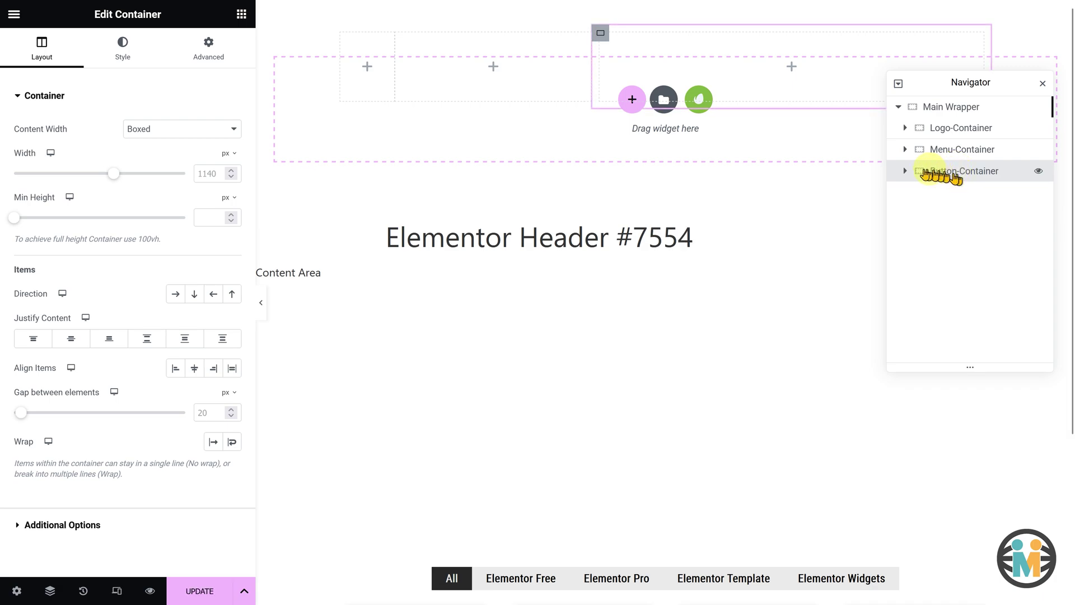
left_click(224, 128)
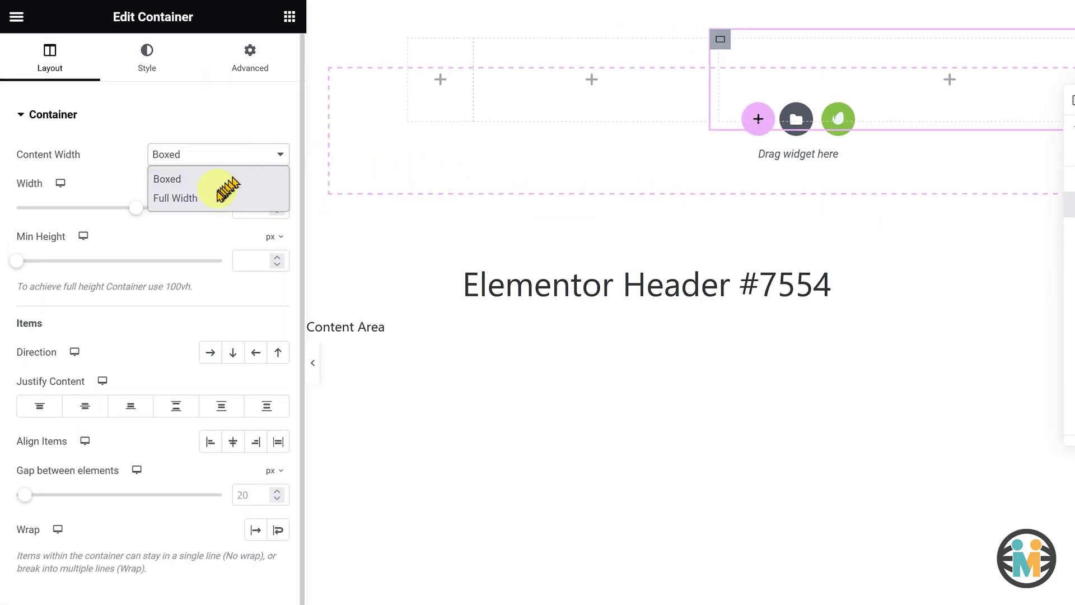
left_click(222, 198)
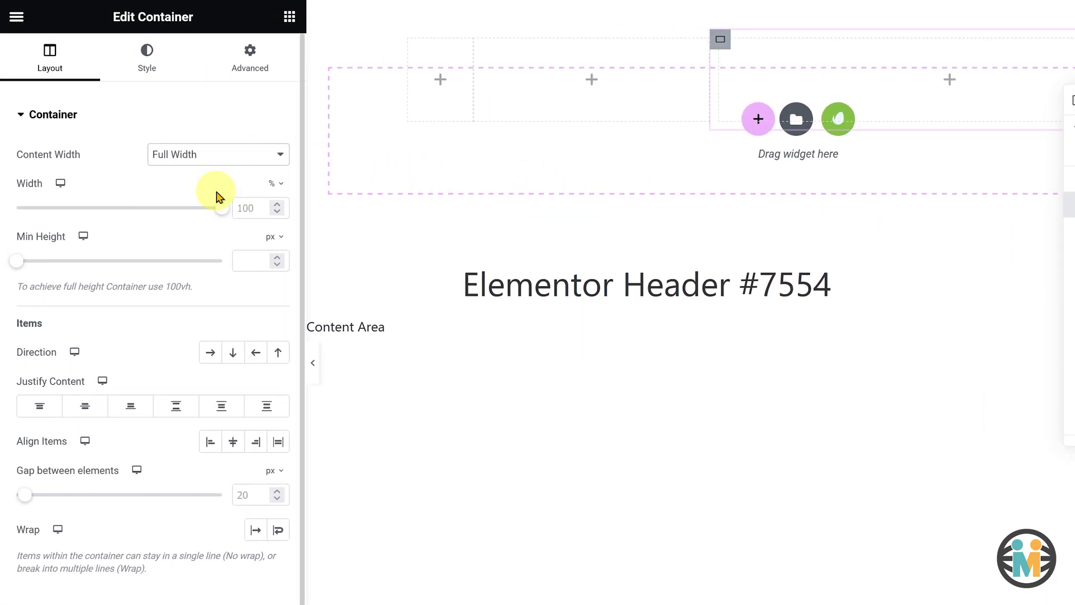
left_click(244, 209)
type("36")
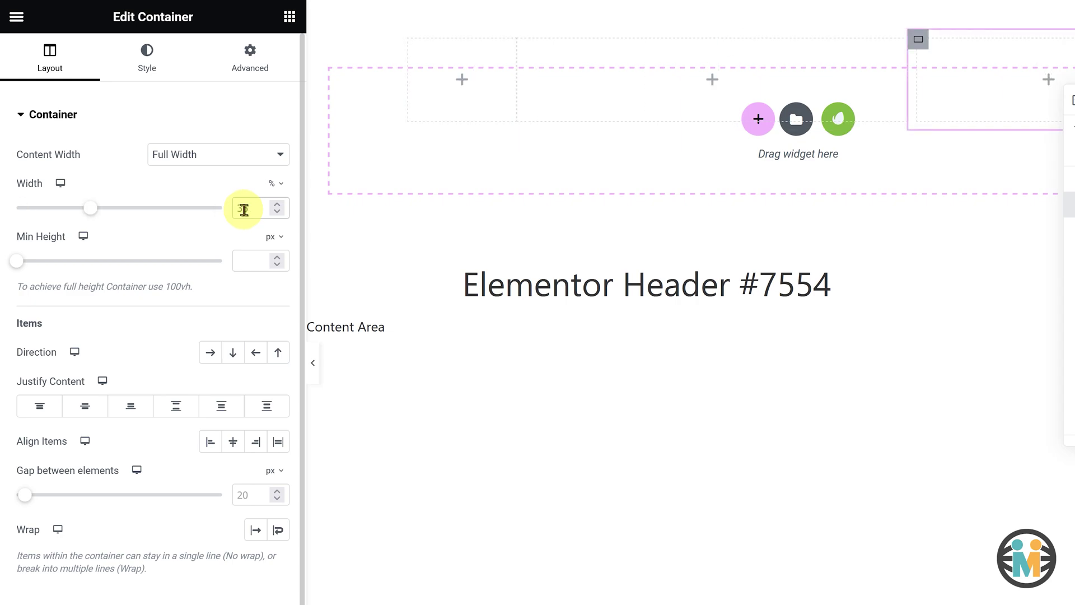
left_click(216, 353)
left_click(134, 406)
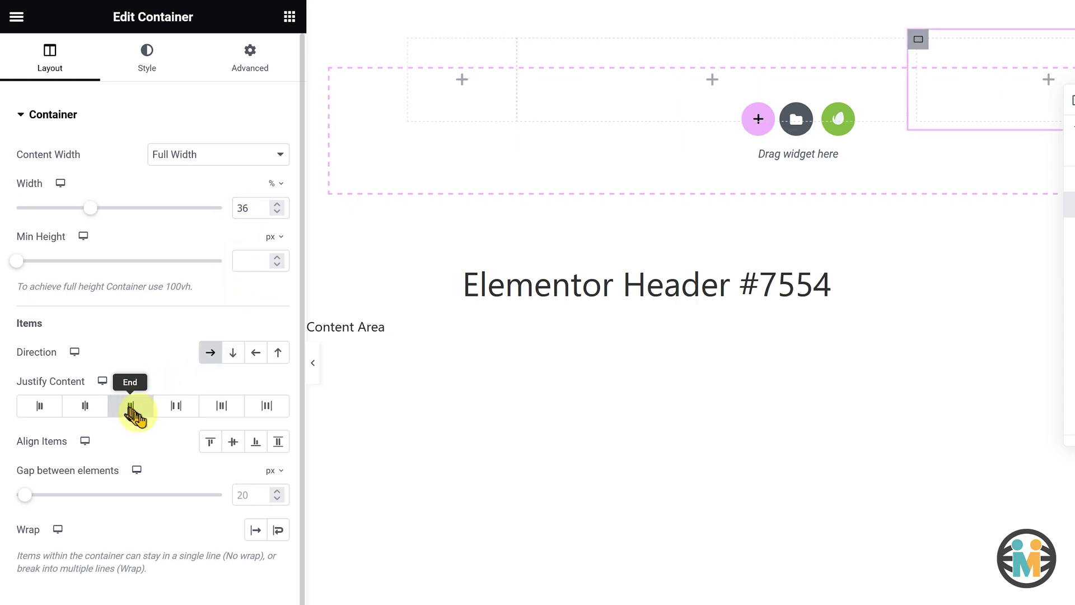
left_click(233, 443)
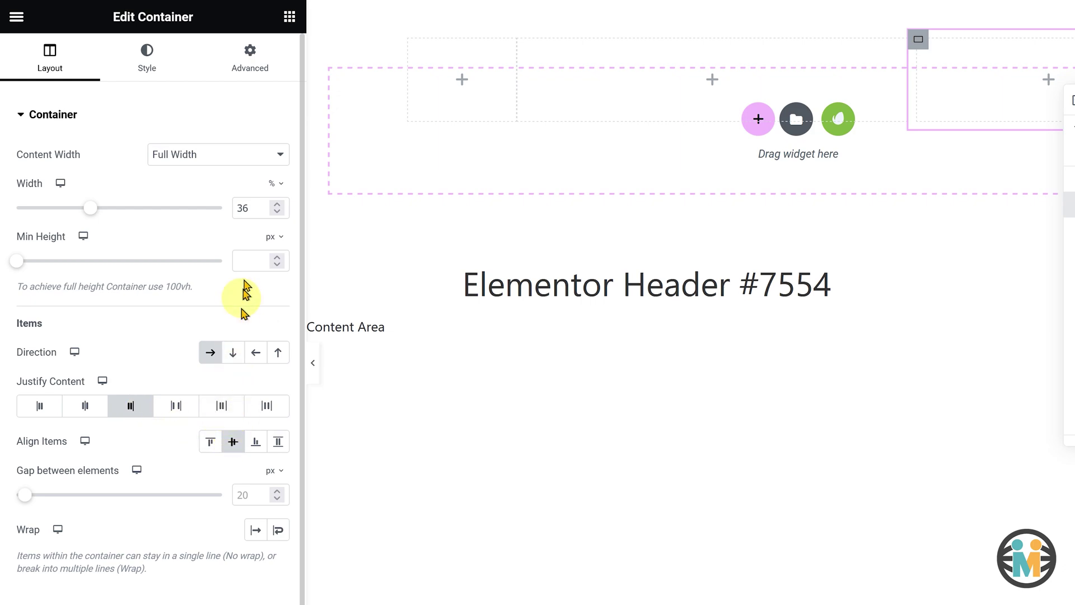
Step: Set the Button-Container's padding to 0 px on all sides and assign it the CSS class "button-container"
left_click(250, 73)
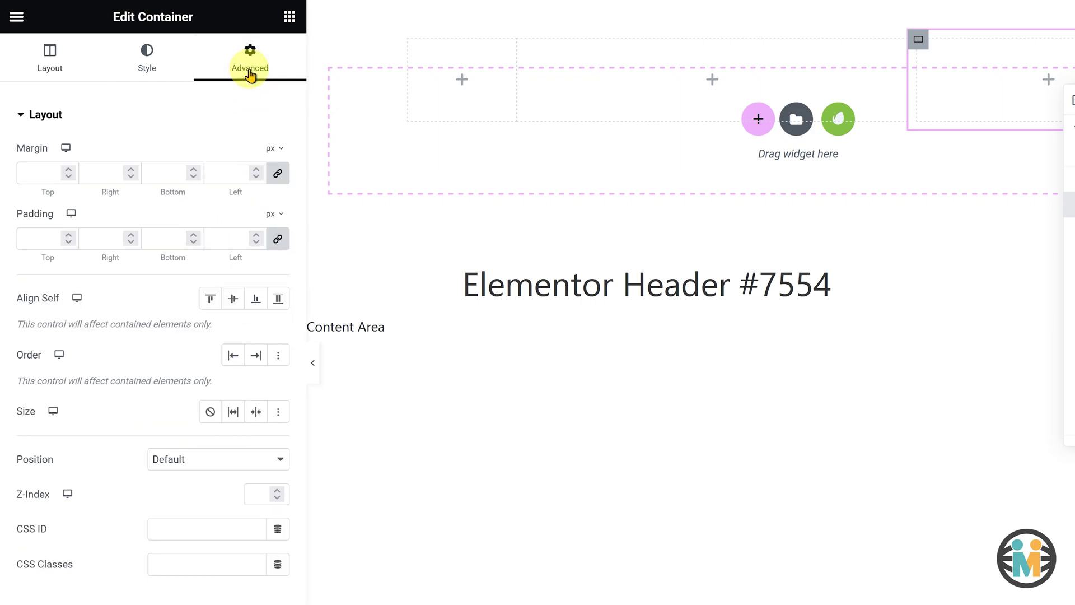
left_click(228, 243)
type("0")
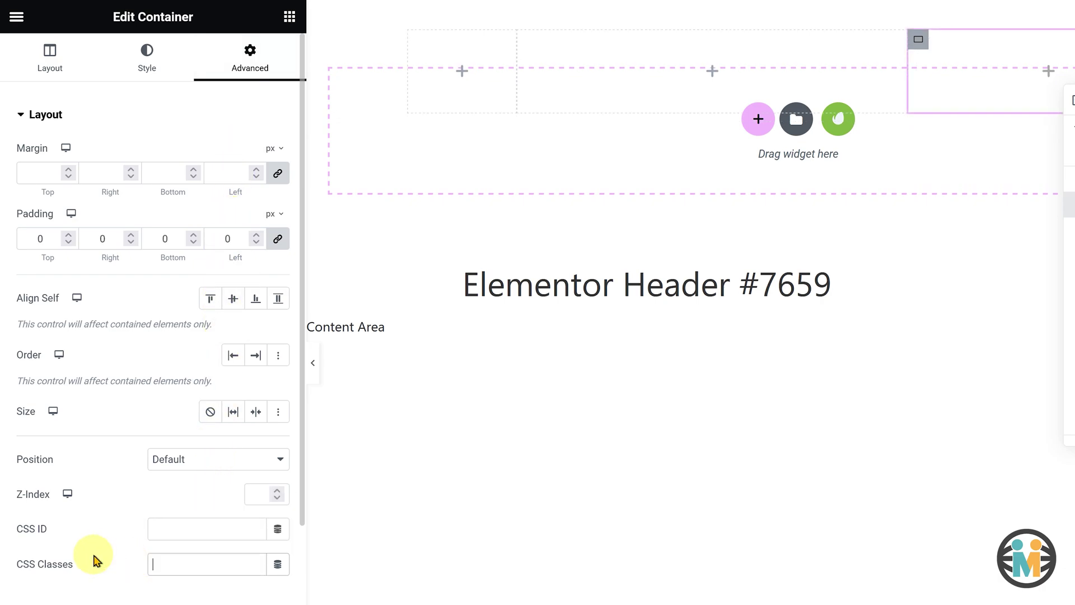
type("button-container")
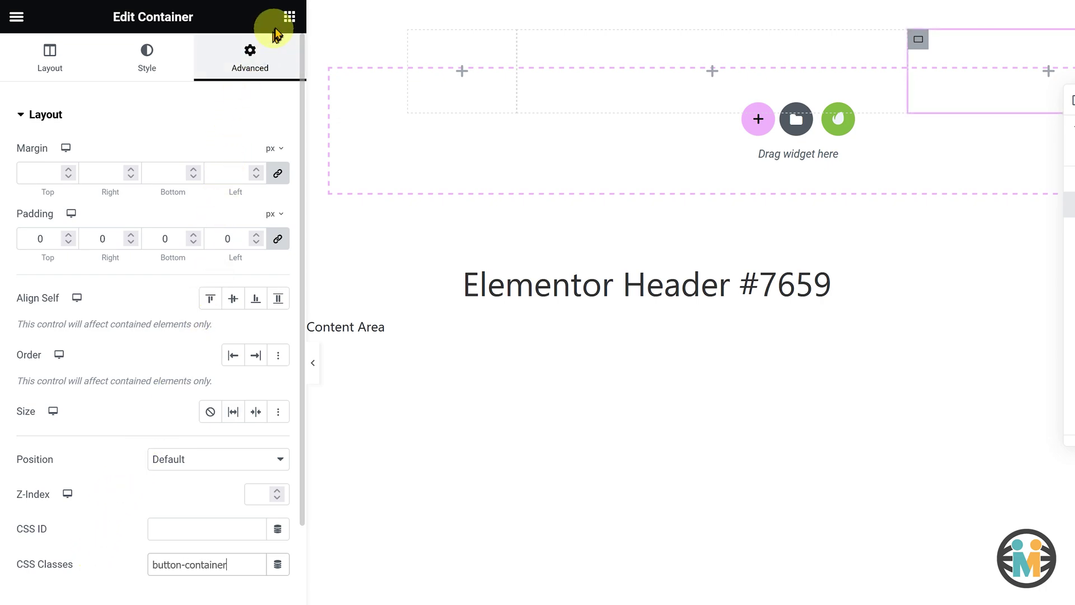
Step: Add an Image widget inside the Logo-Container and rename it "Logo-1-Before Scroll"
left_click(288, 19)
scroll(235, 274, "down", 5)
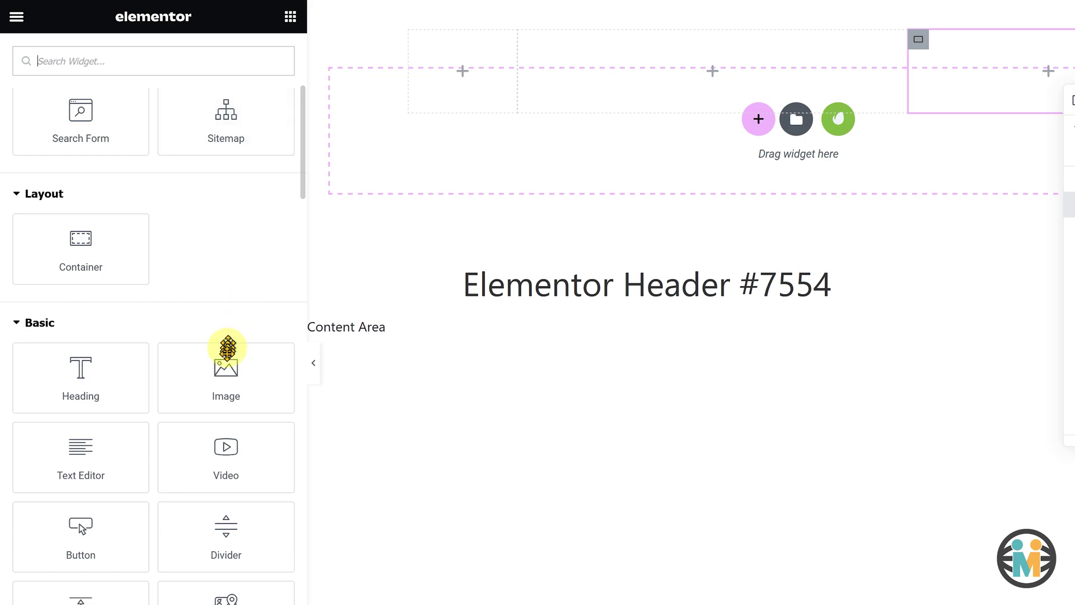
left_click_drag(224, 368, 456, 80)
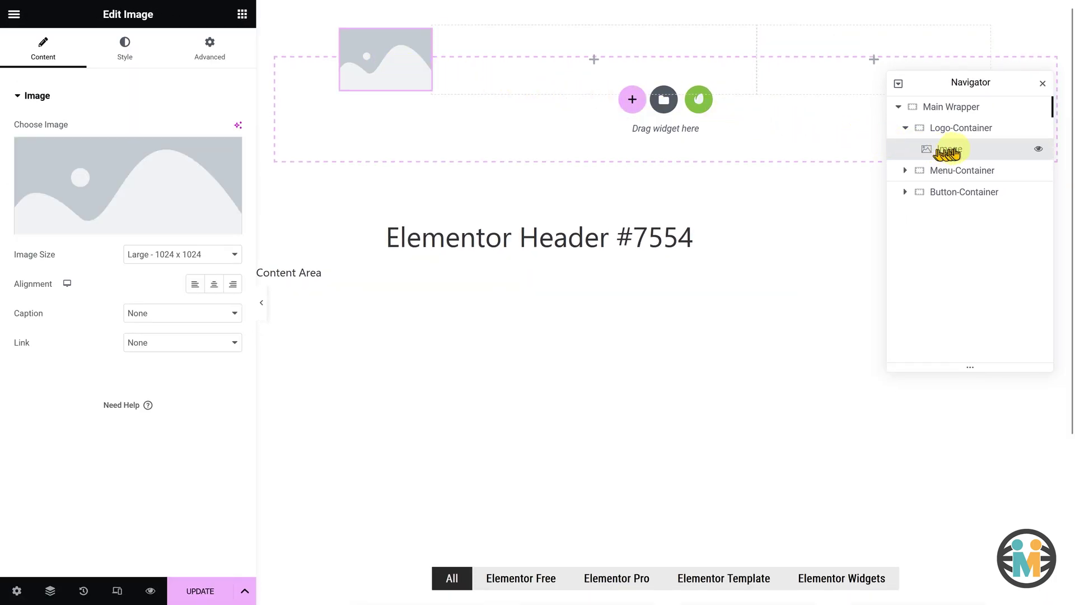
type("Logo-1-Before Scroll")
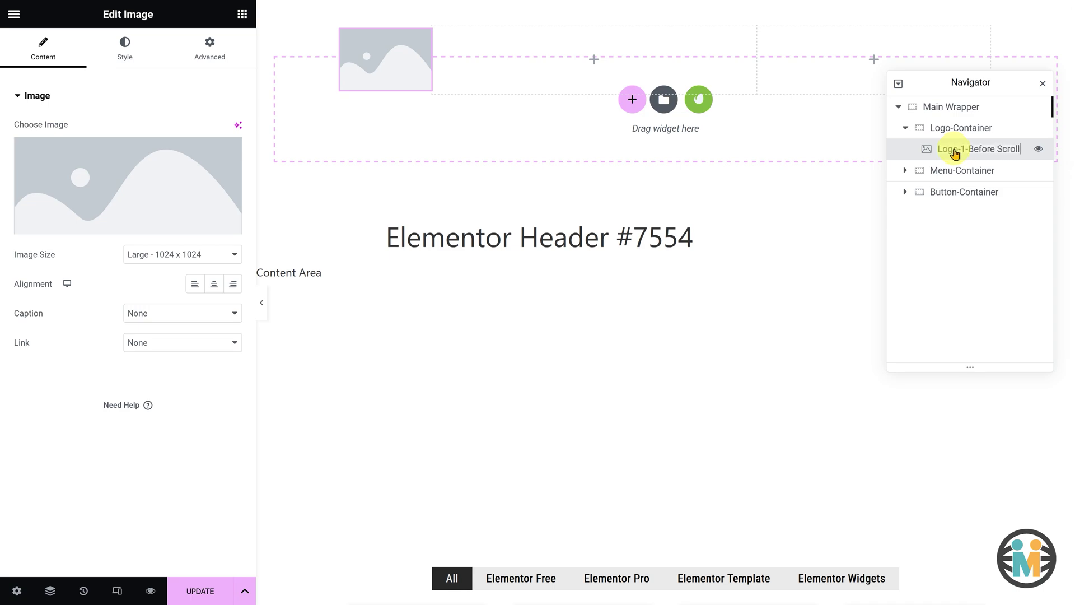
Step: Insert the white logo Hex-lab-delete-01-1.png from the media library as the Logo-1-Before Scroll image
mouse_move(190, 163)
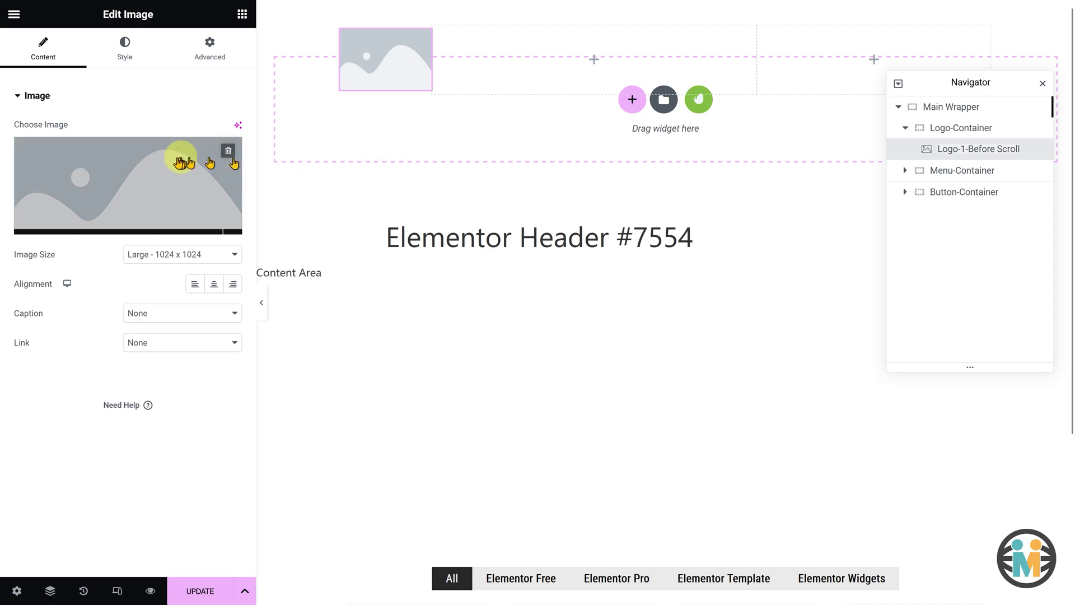
left_click(118, 162)
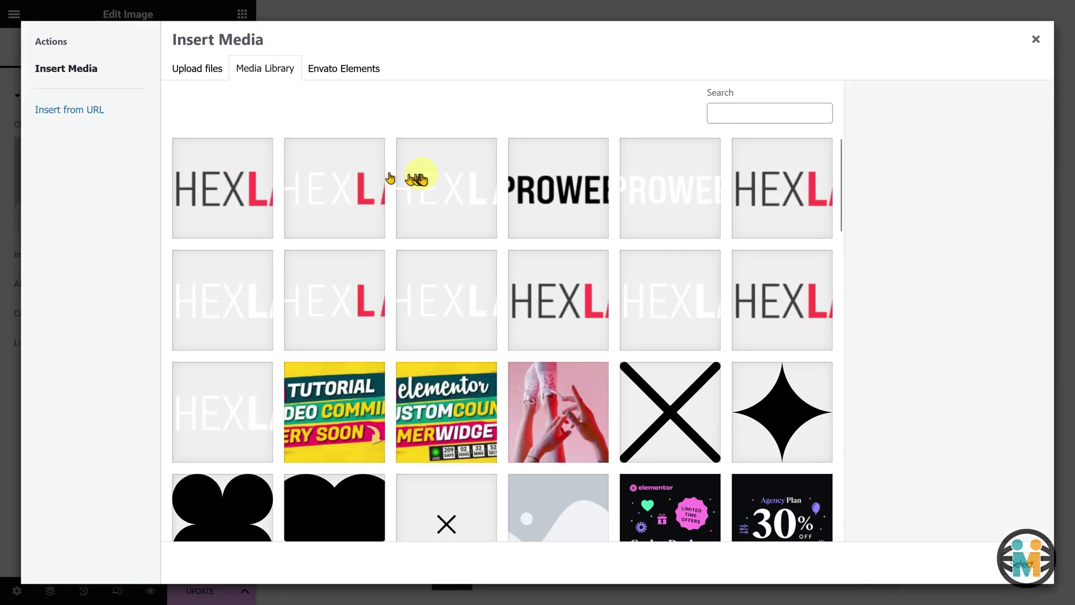
left_click(420, 178)
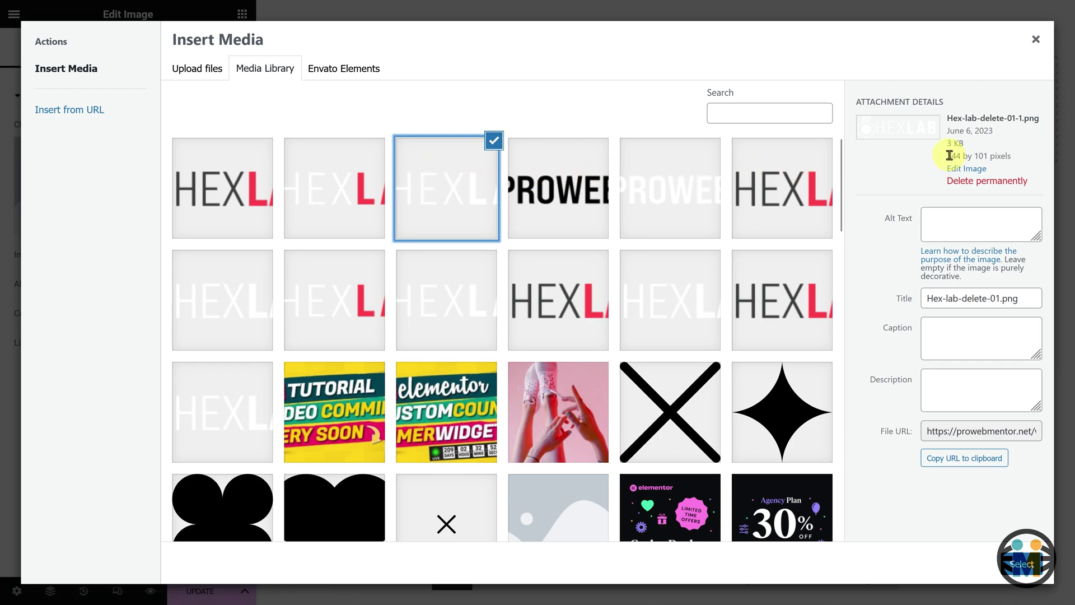
left_click_drag(950, 156, 986, 157)
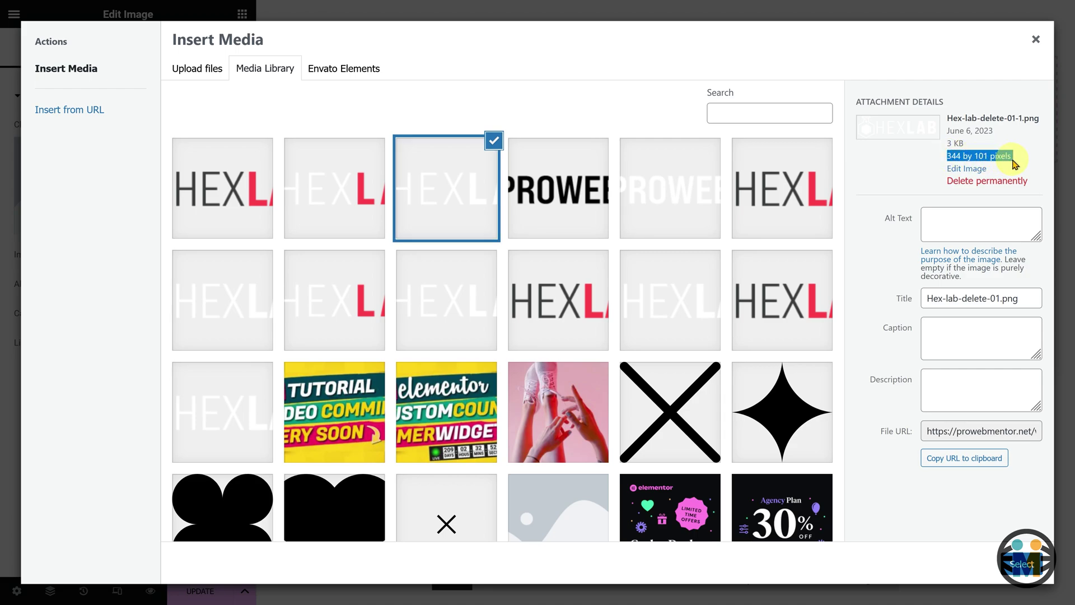
left_click(1023, 564)
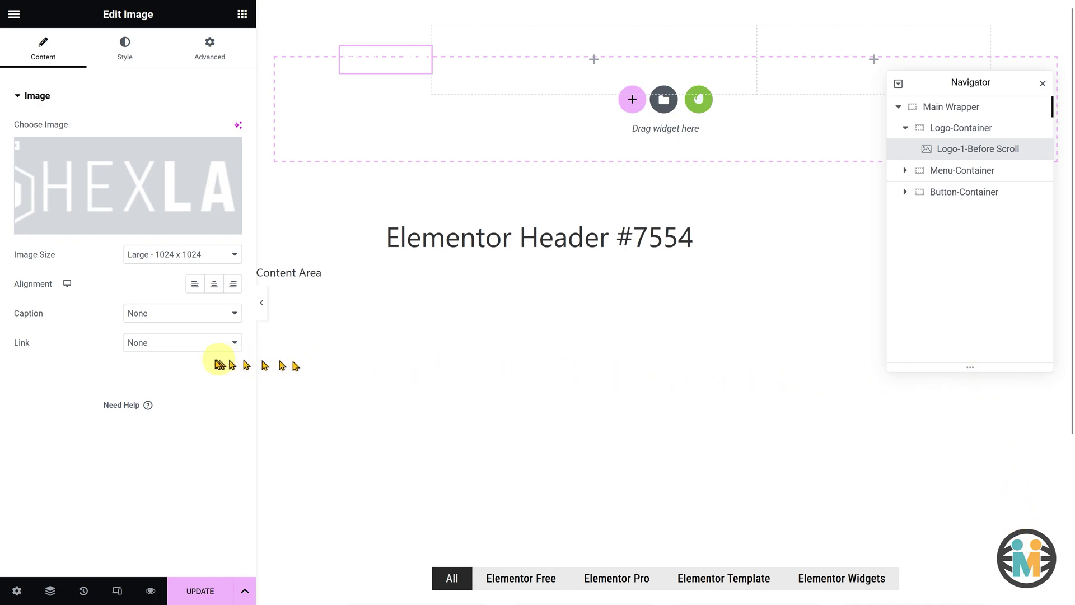
Step: Link the Logo-1-Before Scroll image to a Custom URL that uses the Site URL dynamic tag
left_click(171, 346)
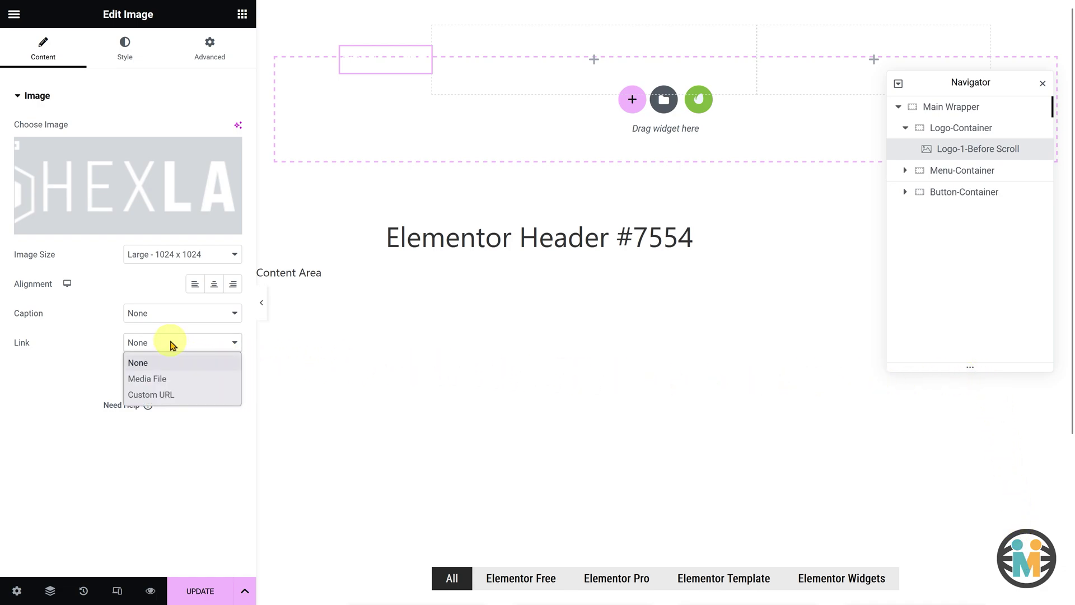
left_click(167, 395)
left_click(231, 373)
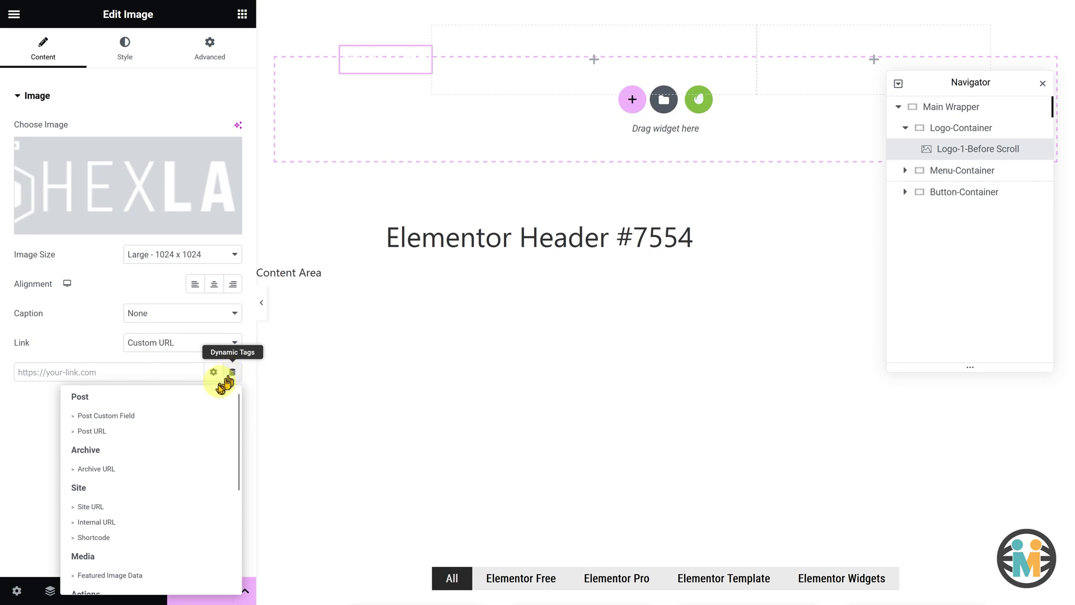
left_click(104, 506)
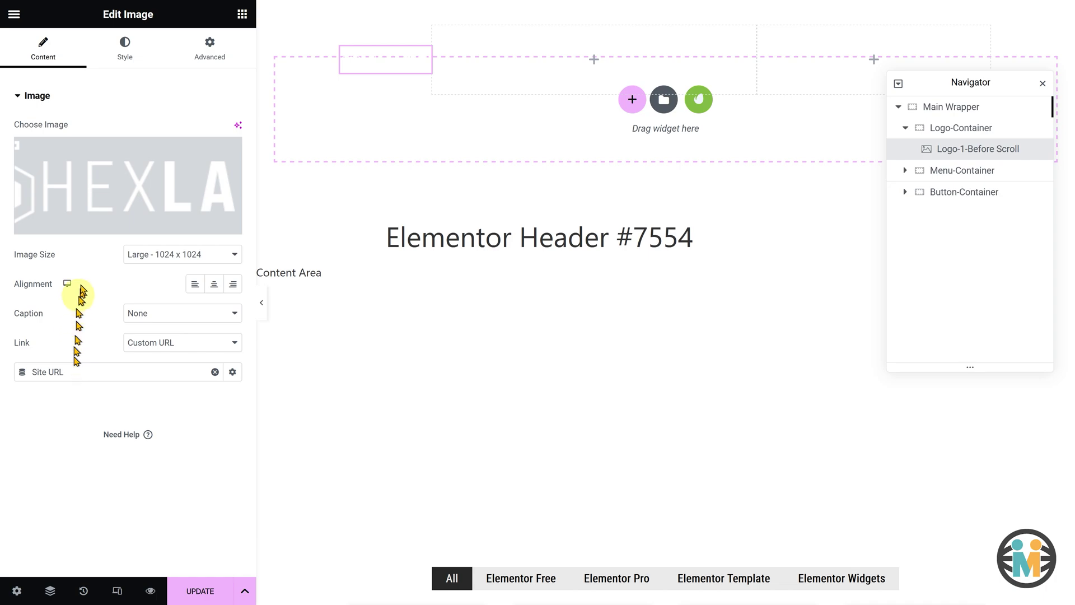
Step: Set the Logo-1-Before Scroll image's width to 100% and its max width to 77%
left_click(124, 57)
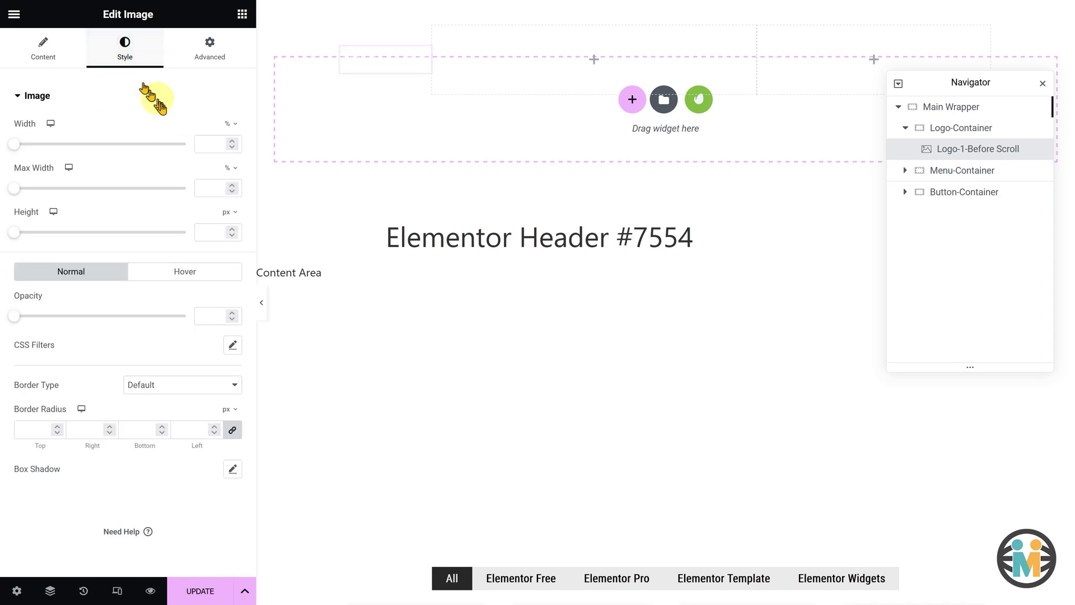
left_click(199, 142)
type("100")
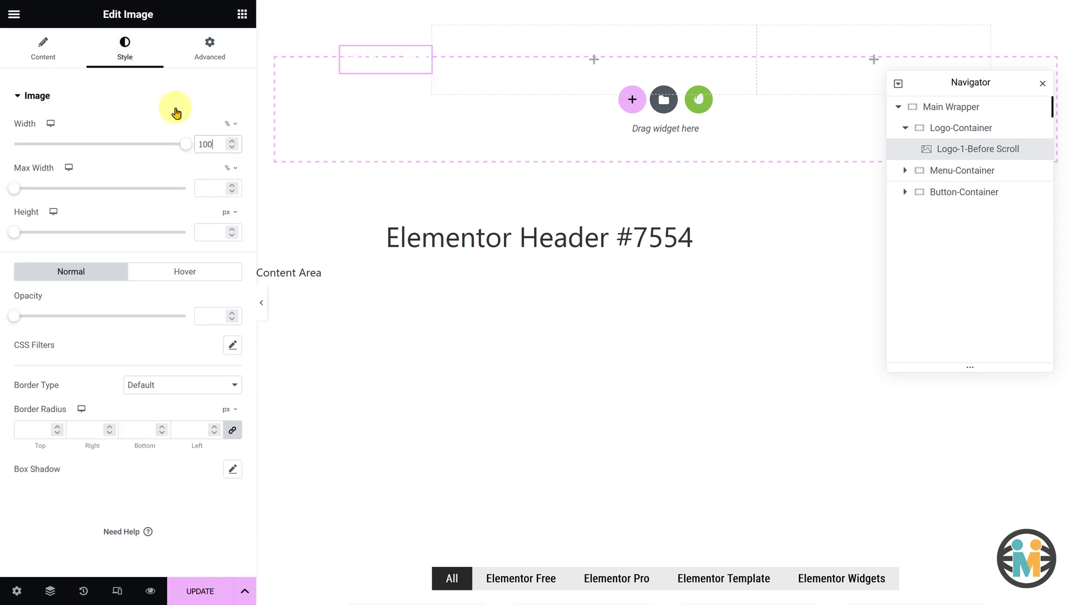
left_click(204, 185)
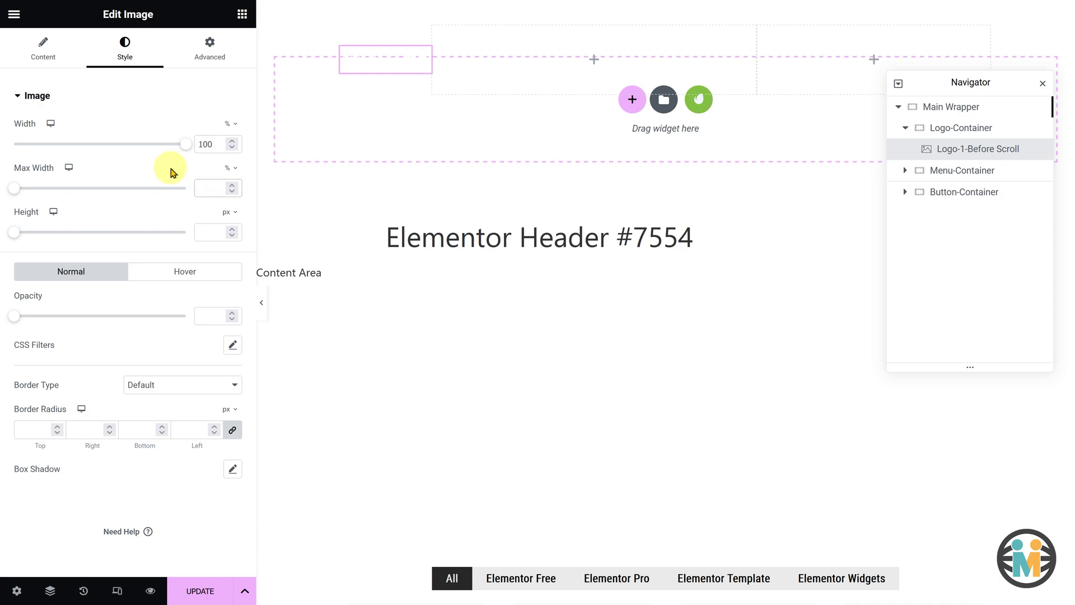
type("77")
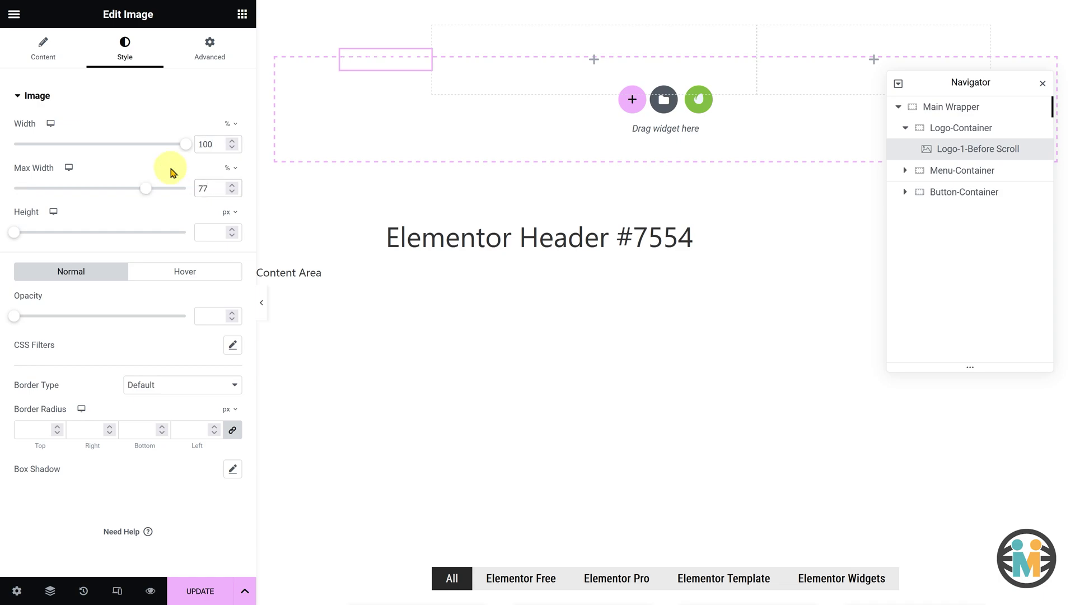
Step: Assign the CSS class "logo-1" to the Logo-1-Before Scroll image
left_click(207, 53)
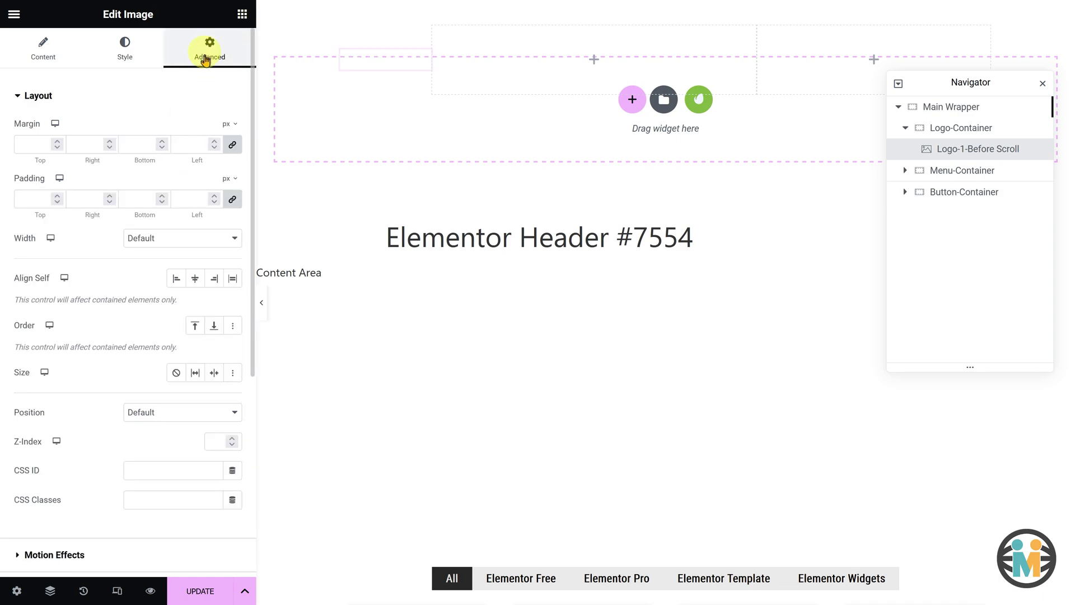
left_click(188, 494)
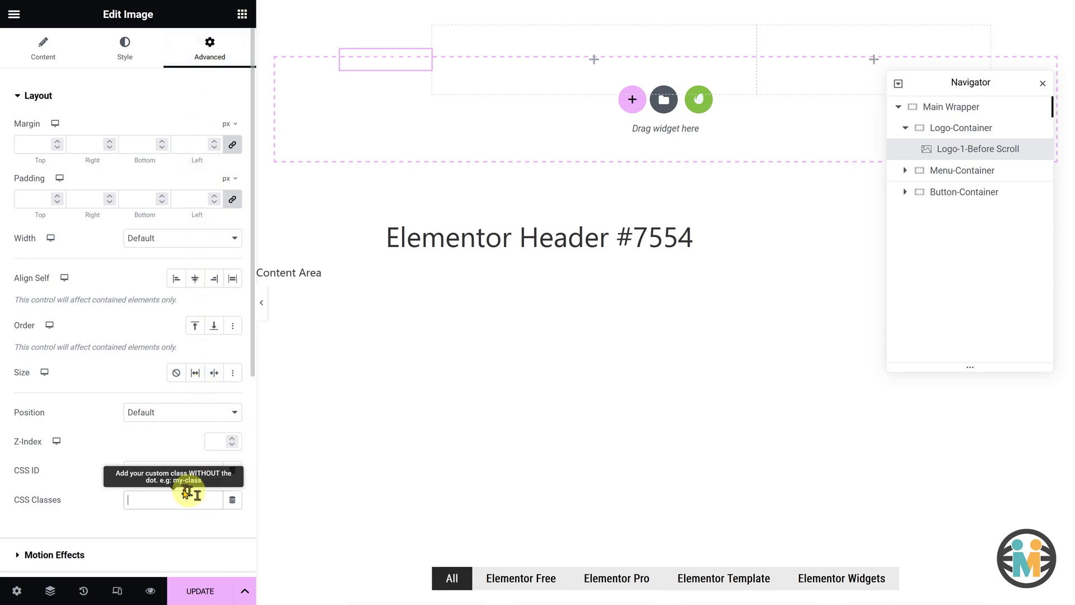
left_click(143, 472)
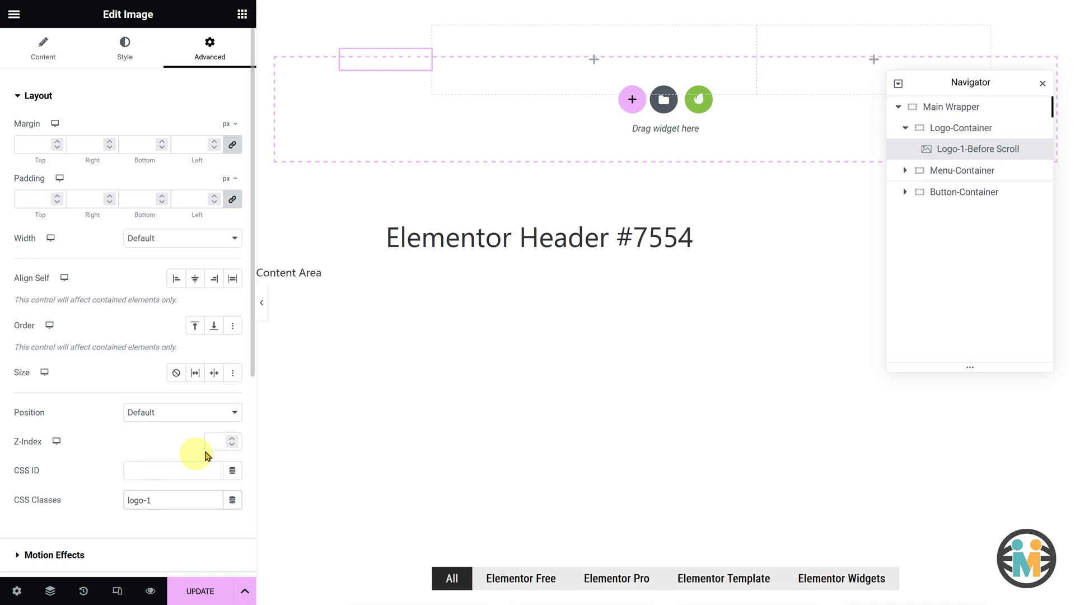
Step: Duplicate the Logo-1-Before Scroll image twice inside the Logo-Container
right_click(927, 155)
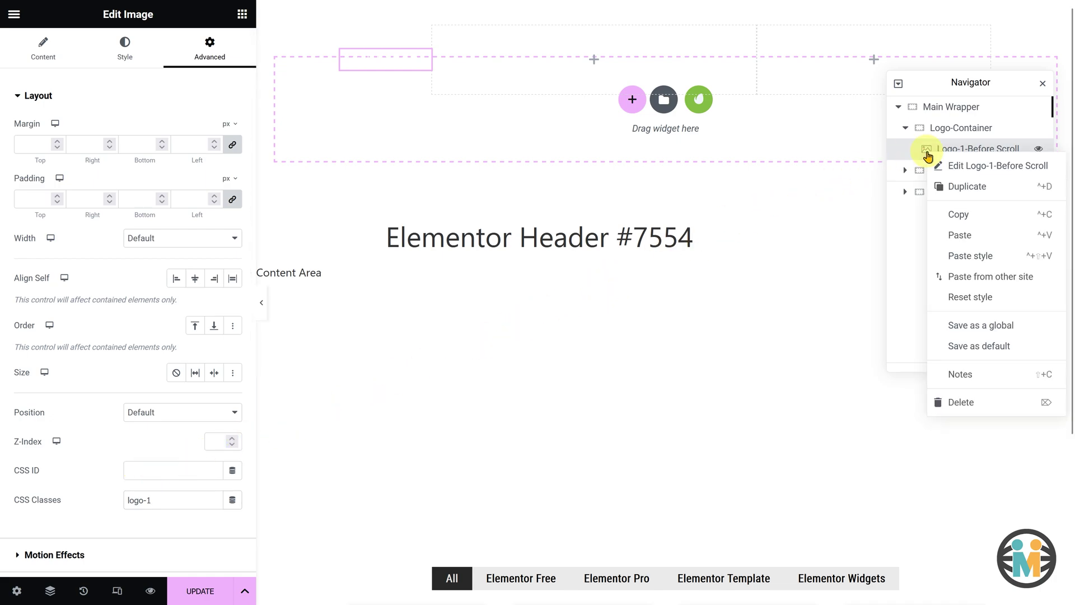
left_click(955, 187)
right_click(953, 170)
left_click(968, 208)
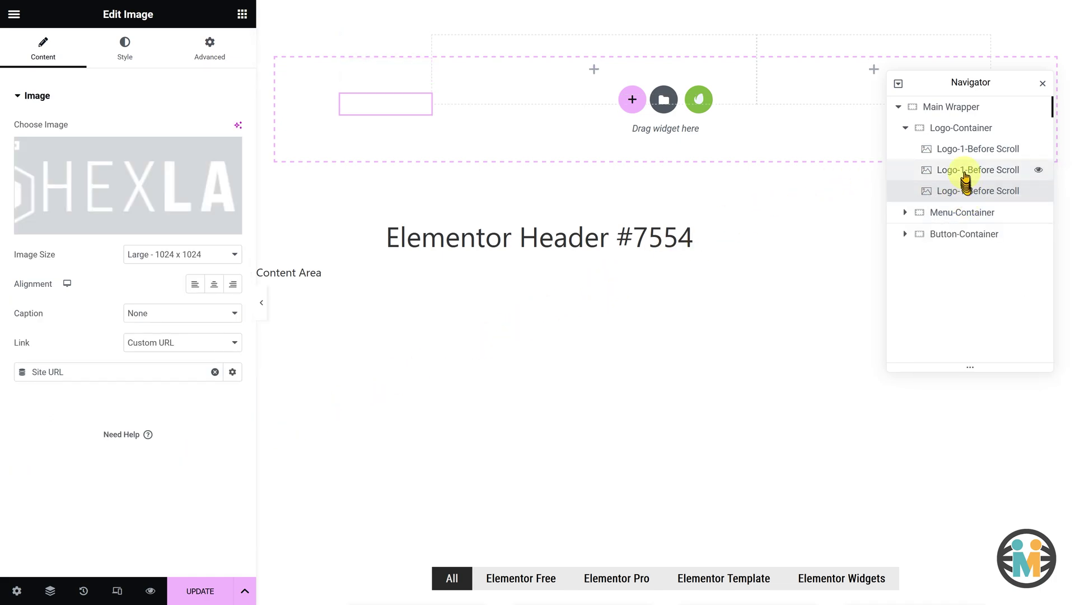
Step: Rename the second logo image "Logo-2-After Scroll" and the third one "Logo-3-Mobile Menu"
double_click(965, 171)
type("Logo-2")
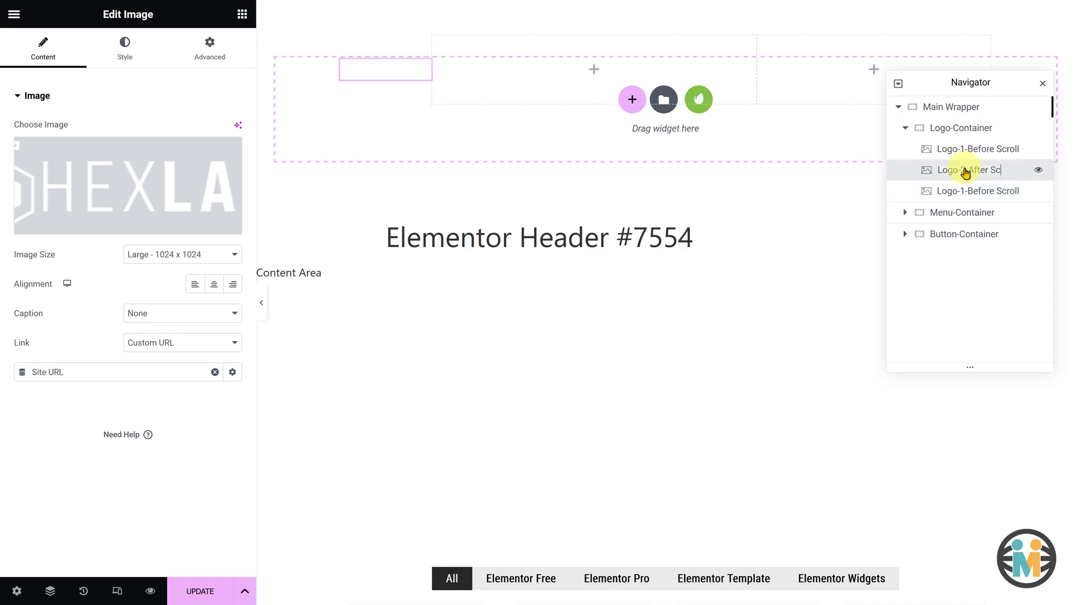
double_click(969, 192)
type("Logo-3-Mobile Menu")
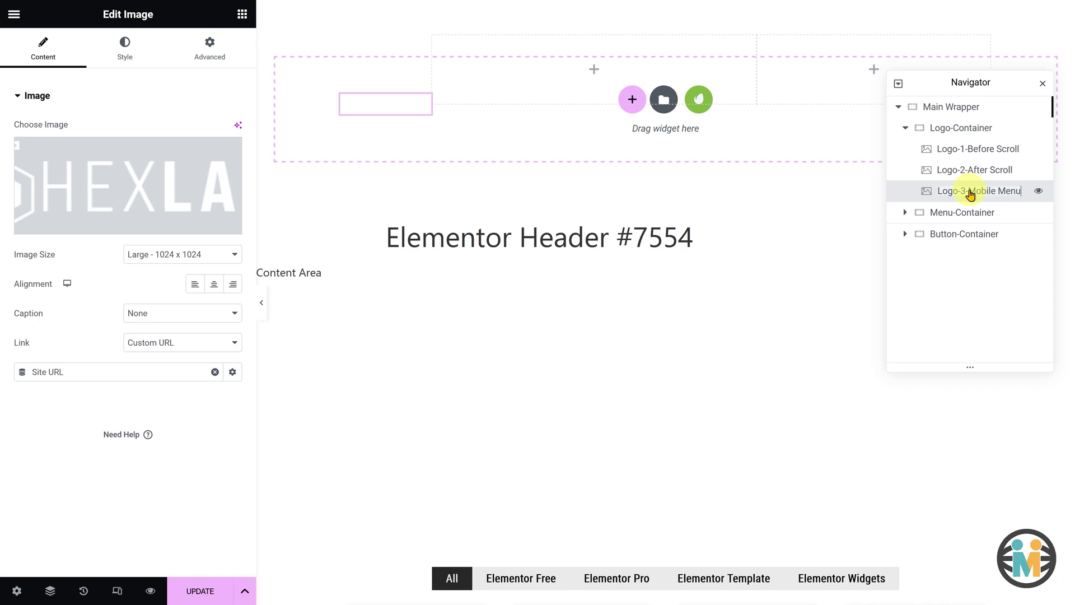
key("Return")
Step: Replace the Logo-2-After Scroll image with the white-and-red HEXLAB logo from the media library
left_click(972, 172)
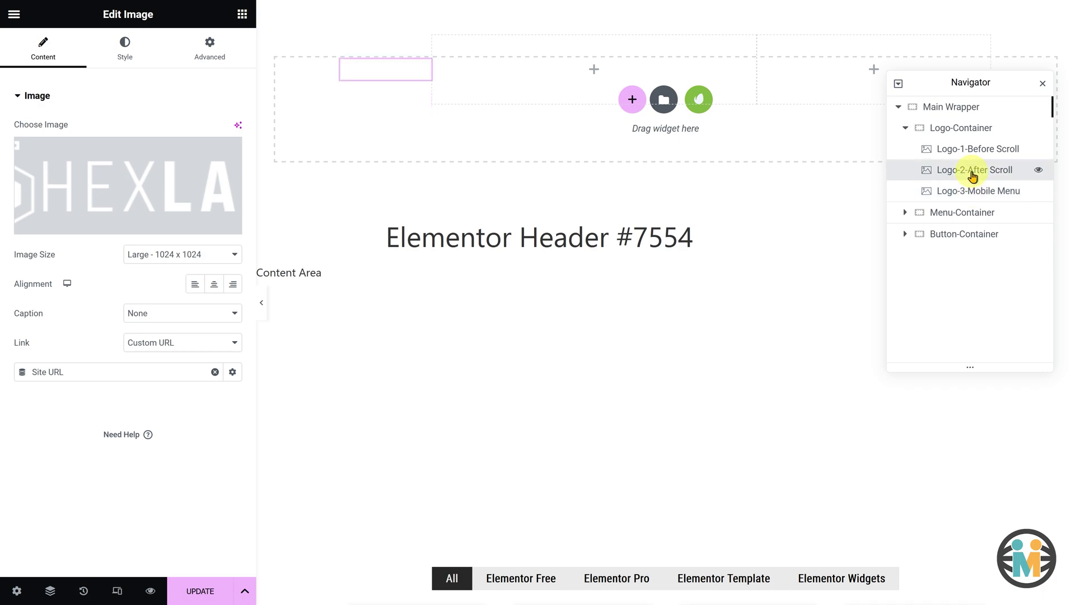
left_click(972, 191)
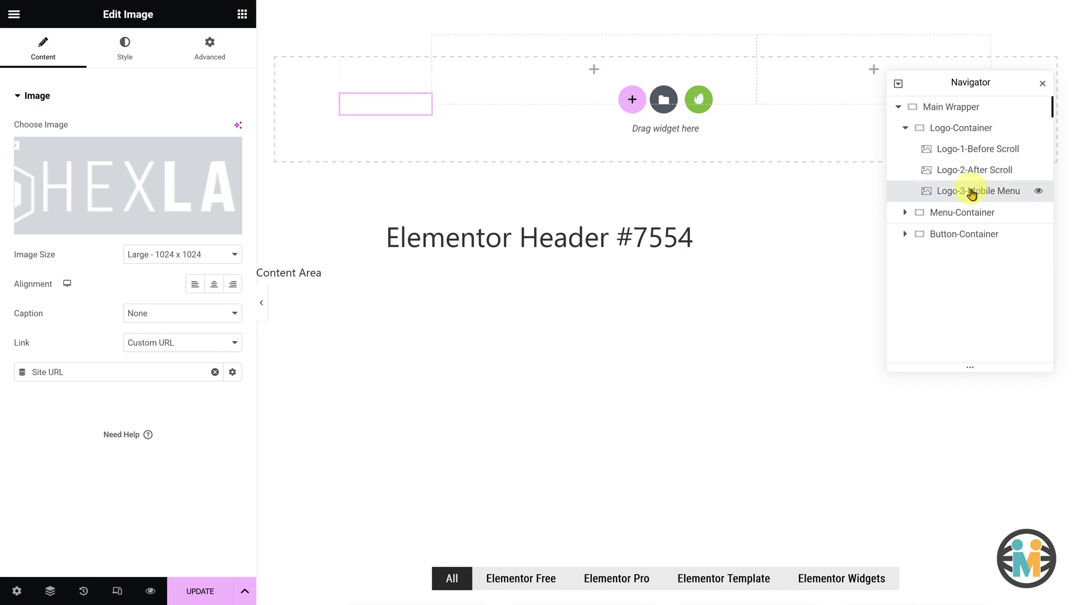
left_click(972, 172)
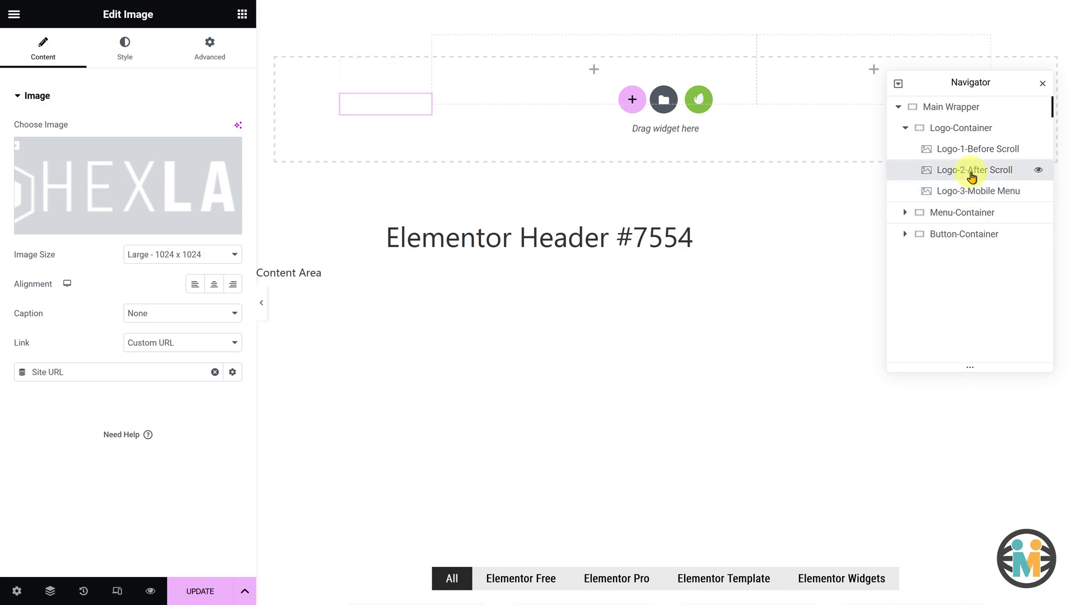
left_click(175, 180)
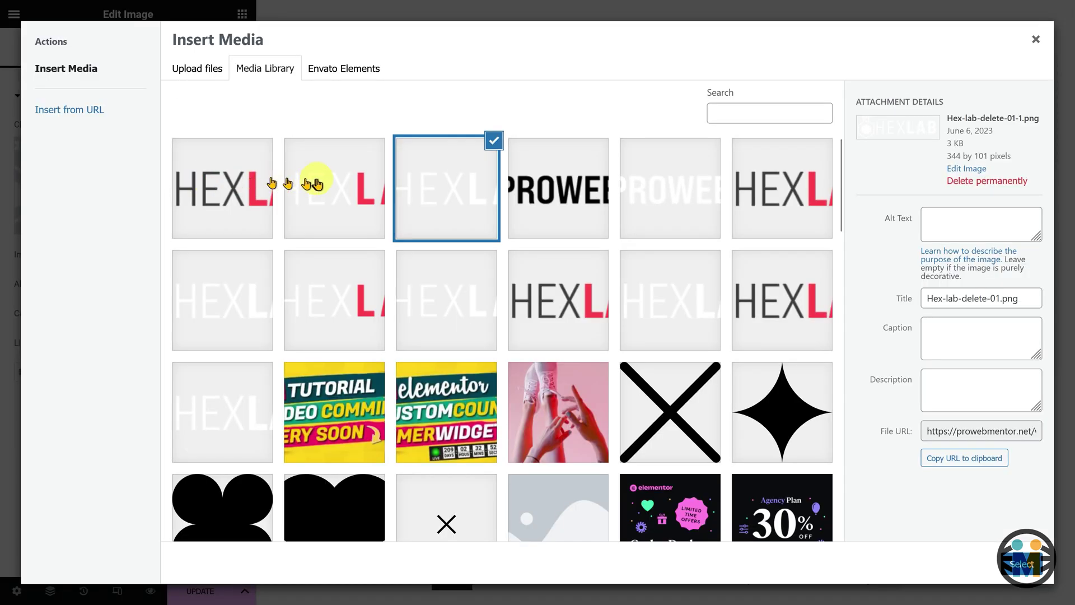
left_click(318, 186)
left_click(1042, 561)
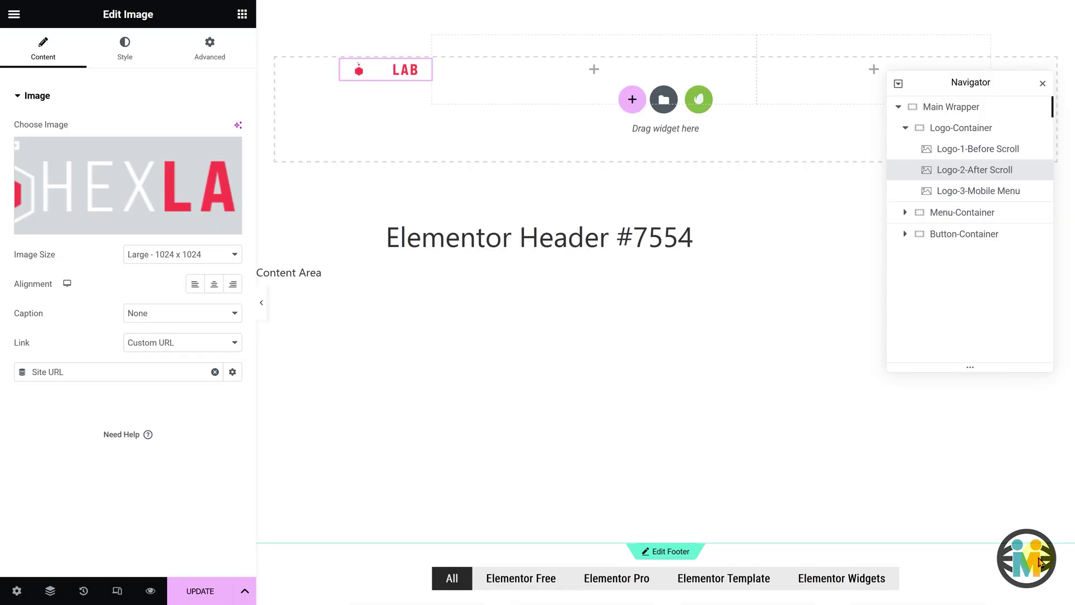
Step: Change the CSS class of the Logo-2-After Scroll image to "logo-2"
left_click(205, 51)
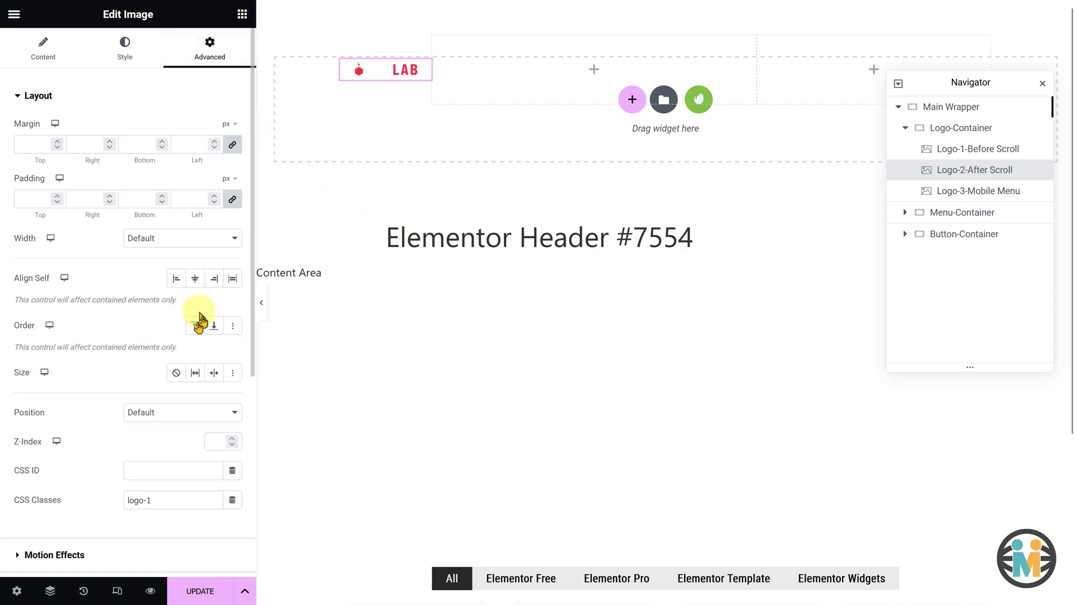
left_click_drag(165, 500, 89, 502)
type("logo-2")
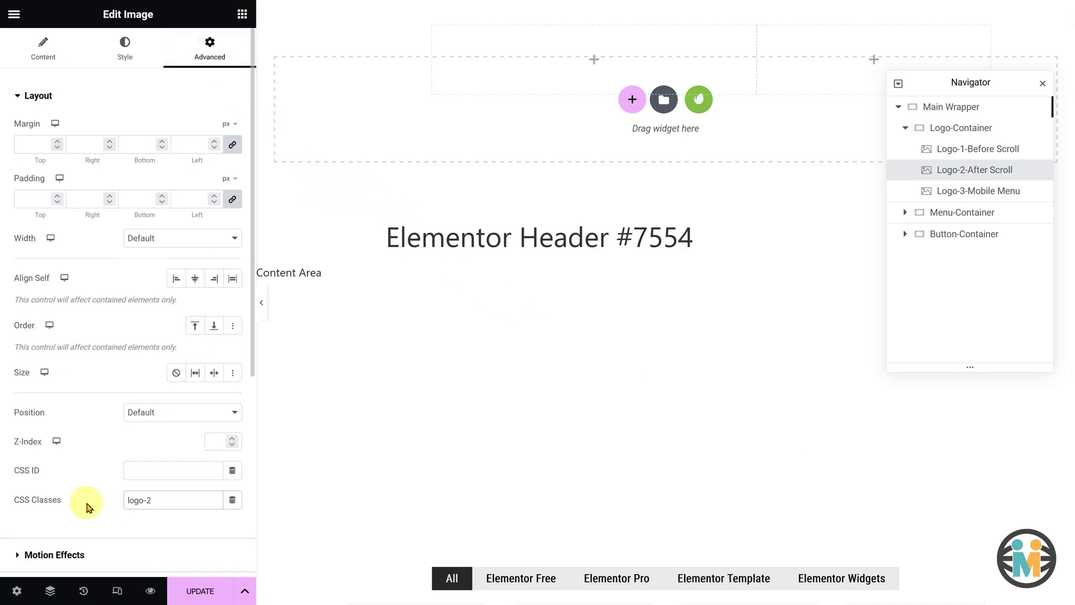
Step: Replace the Logo-3-Mobile Menu image with the dark-and-red HEXLAB logo from the media library
left_click(931, 196)
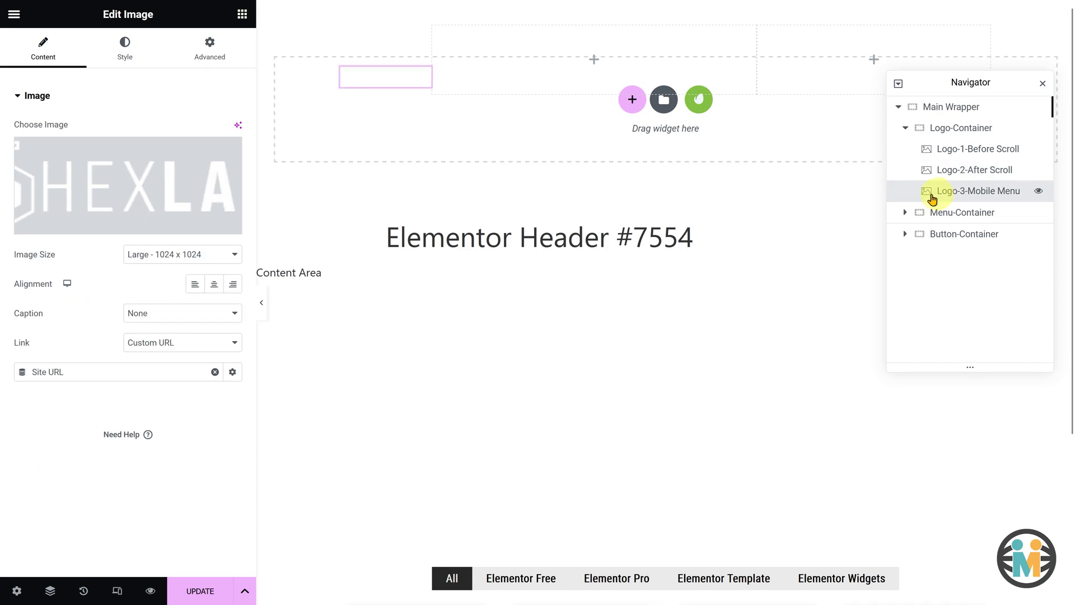
left_click(166, 187)
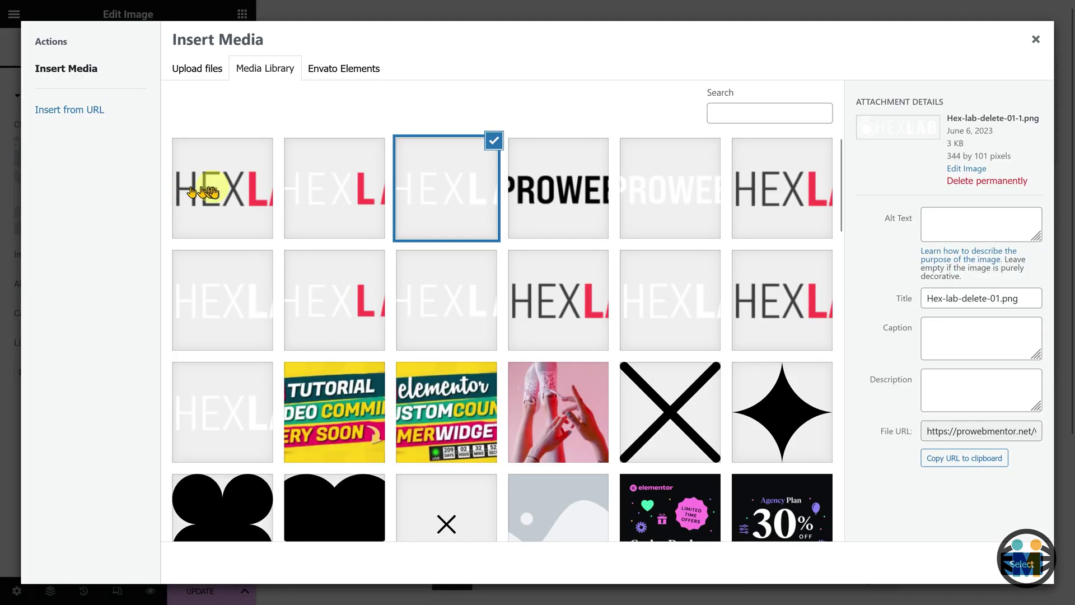
left_click(207, 192)
left_click(1020, 563)
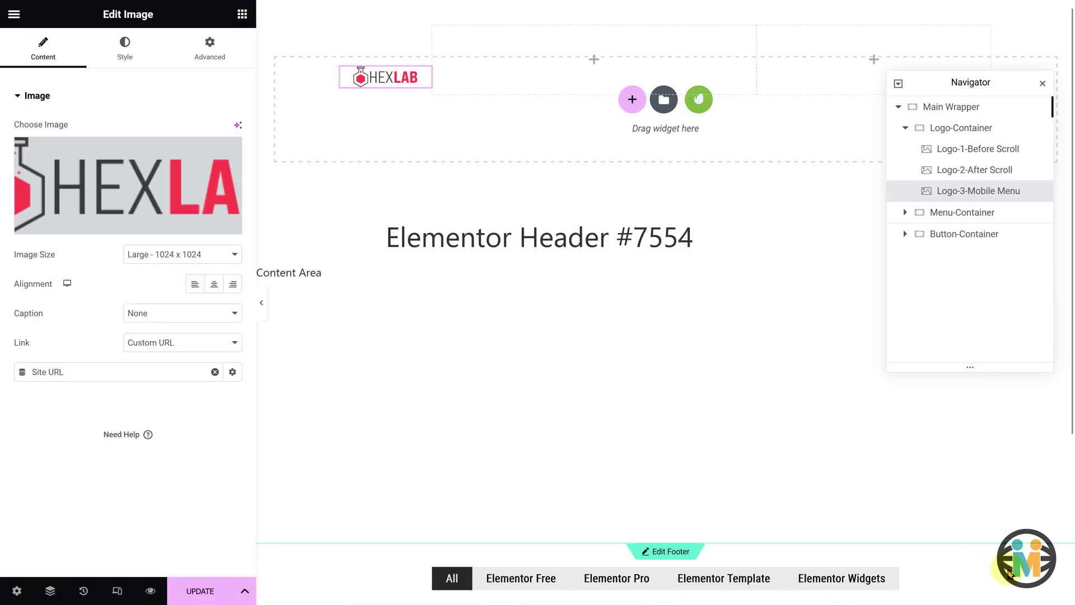
Step: Change the CSS class of the Logo-3-Mobile Menu image to "logo-3"
left_click(218, 51)
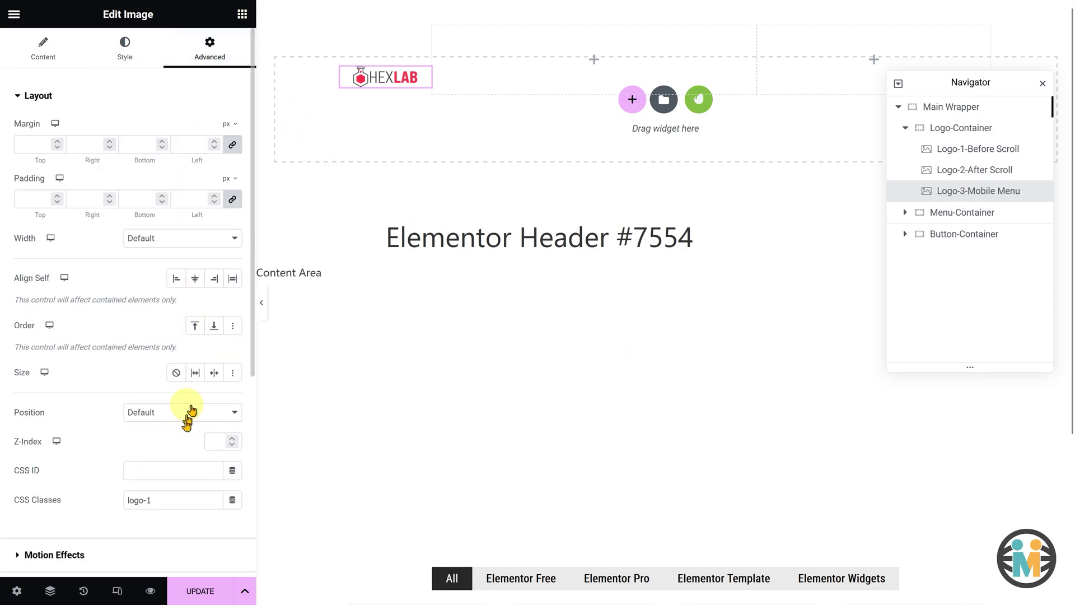
left_click_drag(151, 499, 110, 500)
type("logo-3")
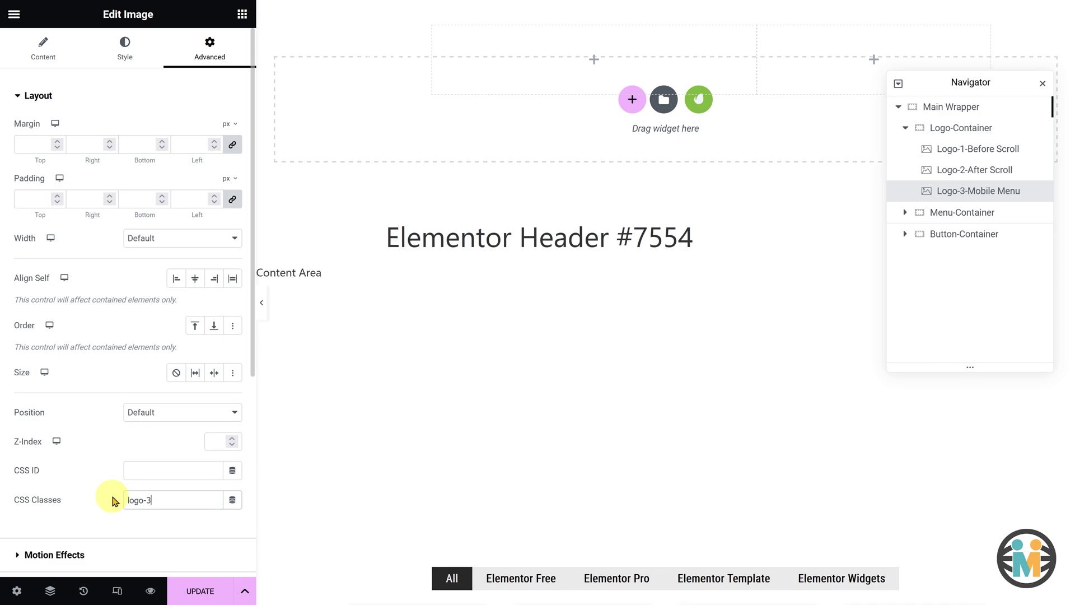
left_click(963, 155)
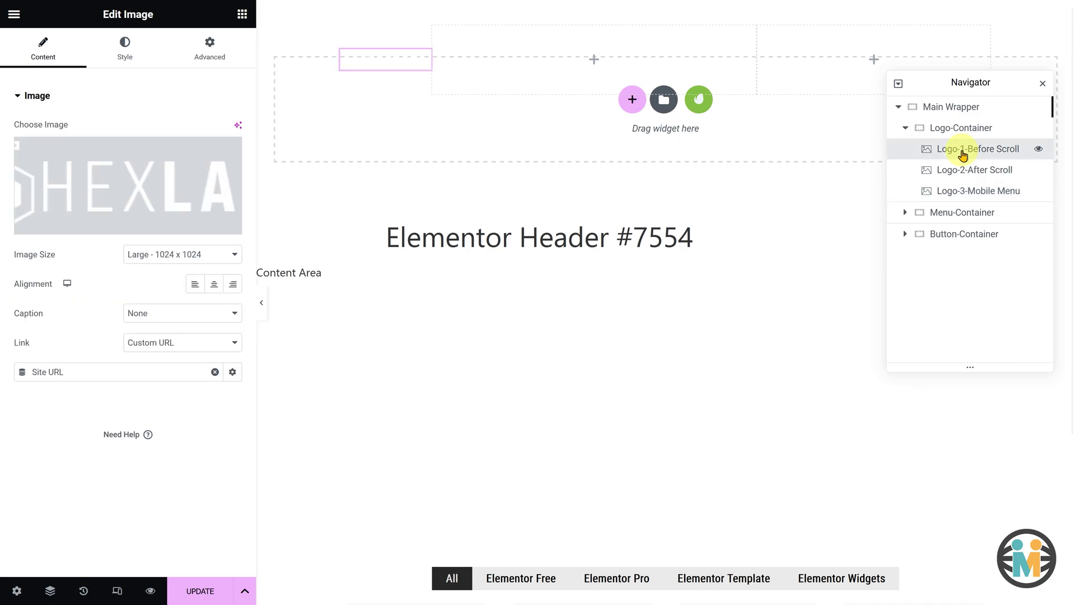
left_click(968, 169)
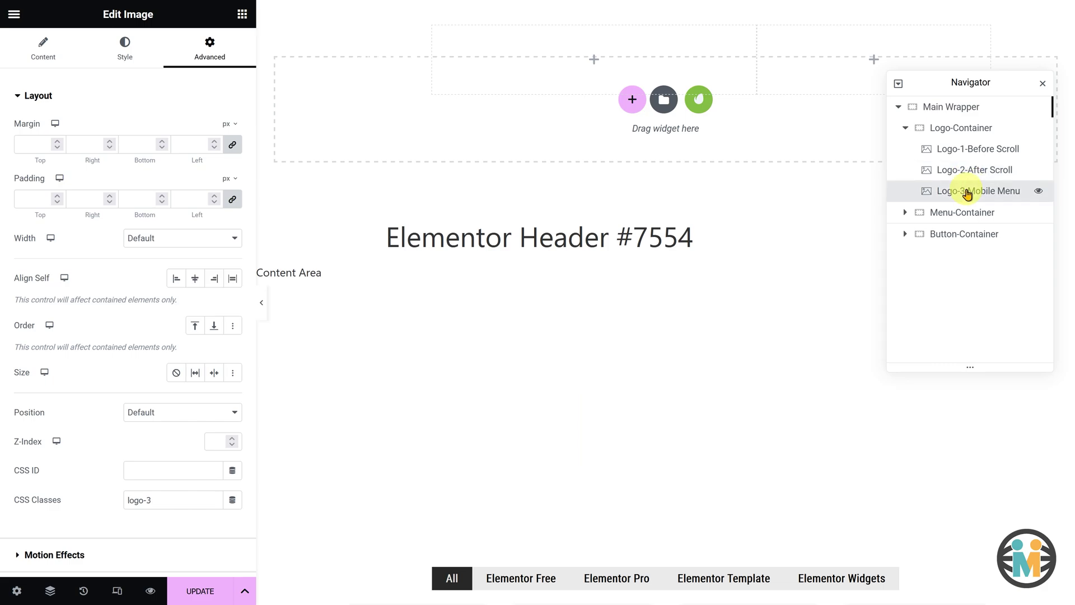
left_click(967, 192)
left_click(968, 152)
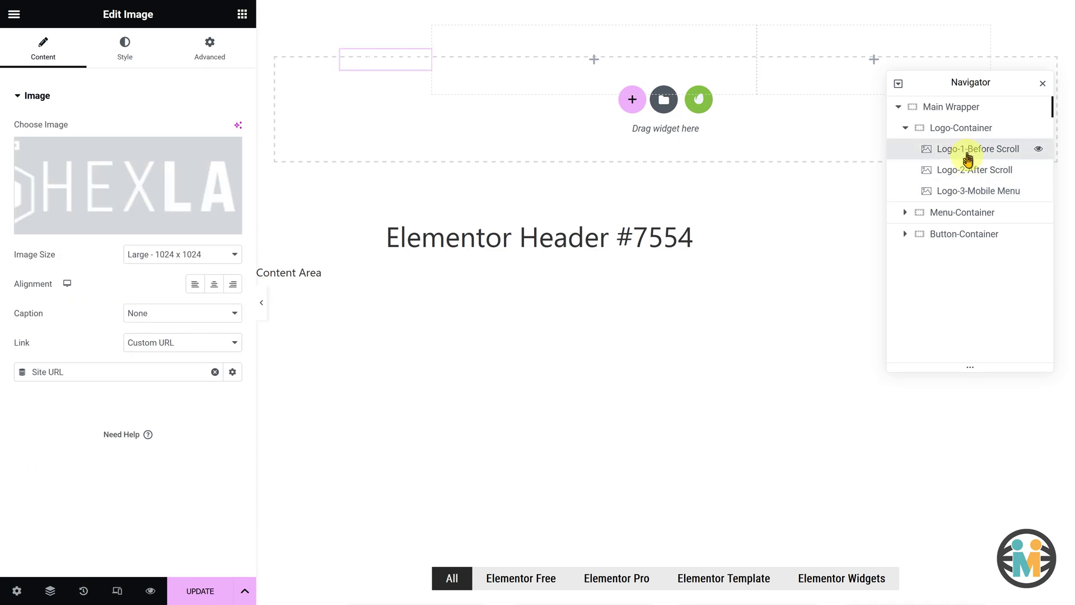
left_click(967, 168)
left_click(967, 191)
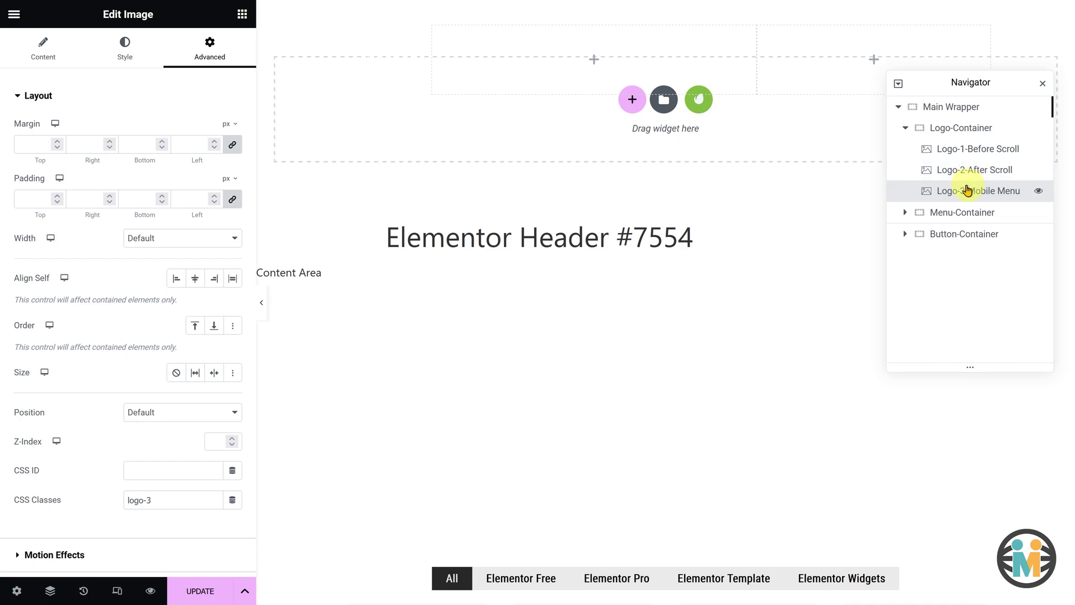
Step: Add a WordPress Menu widget to the Menu-Container and place an HTML widget before it
left_click(241, 15)
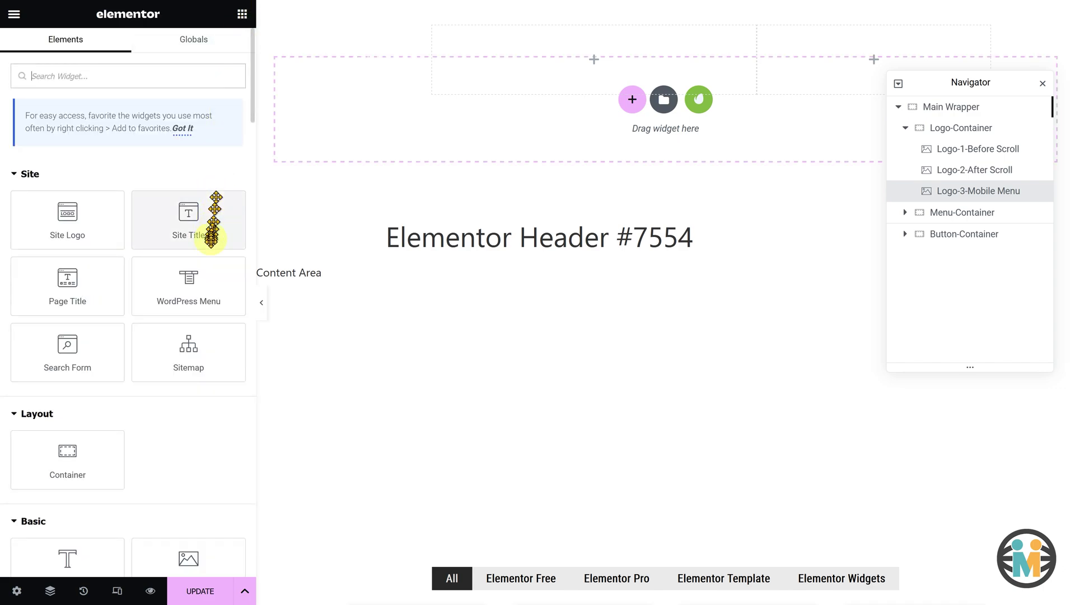
left_click_drag(204, 284, 540, 60)
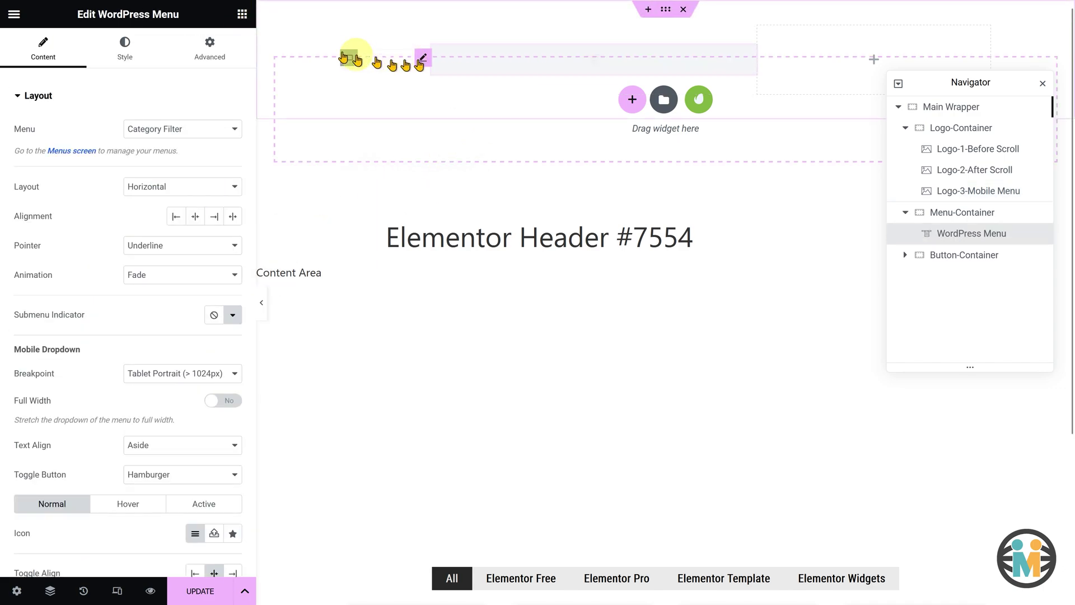
left_click(241, 15)
type("html")
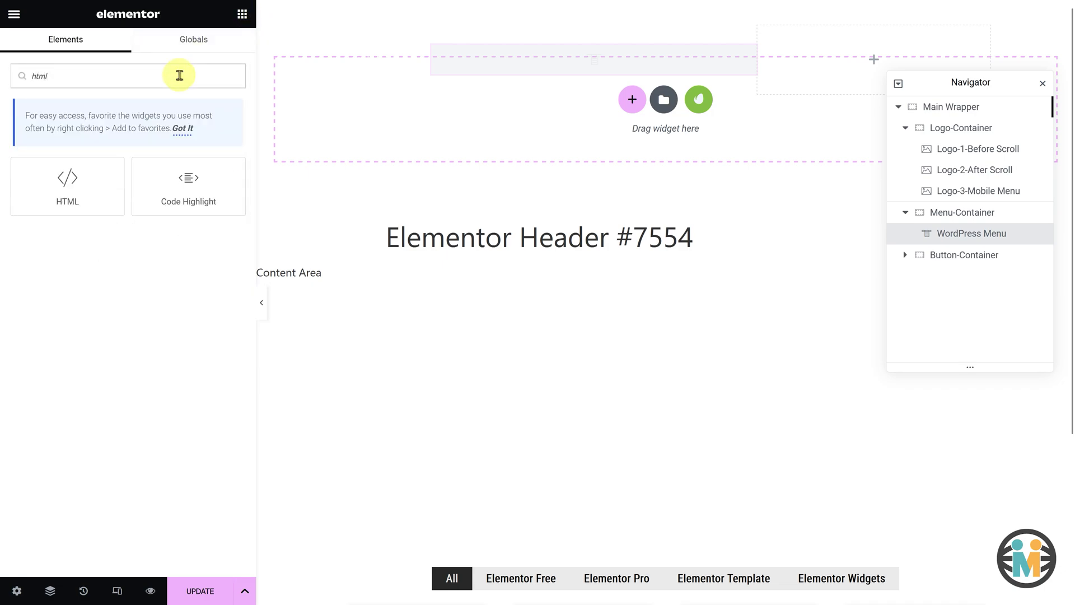
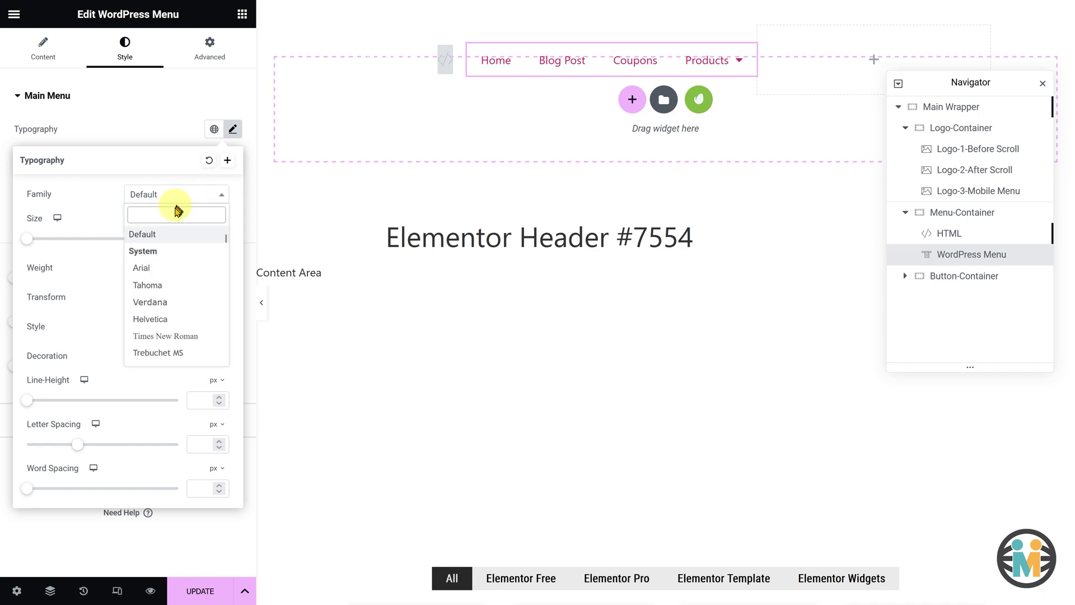
Step: Set the main menu typography to Poppins, size 16 px, weight 400 (Normal)
type("poppins")
left_click(159, 251)
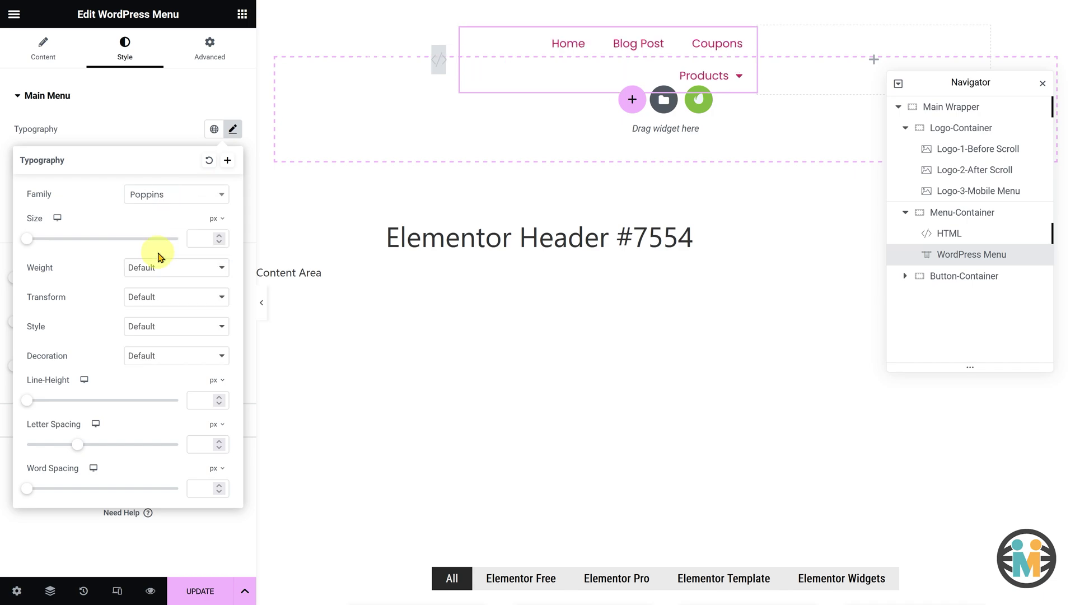
type("16")
left_click(173, 268)
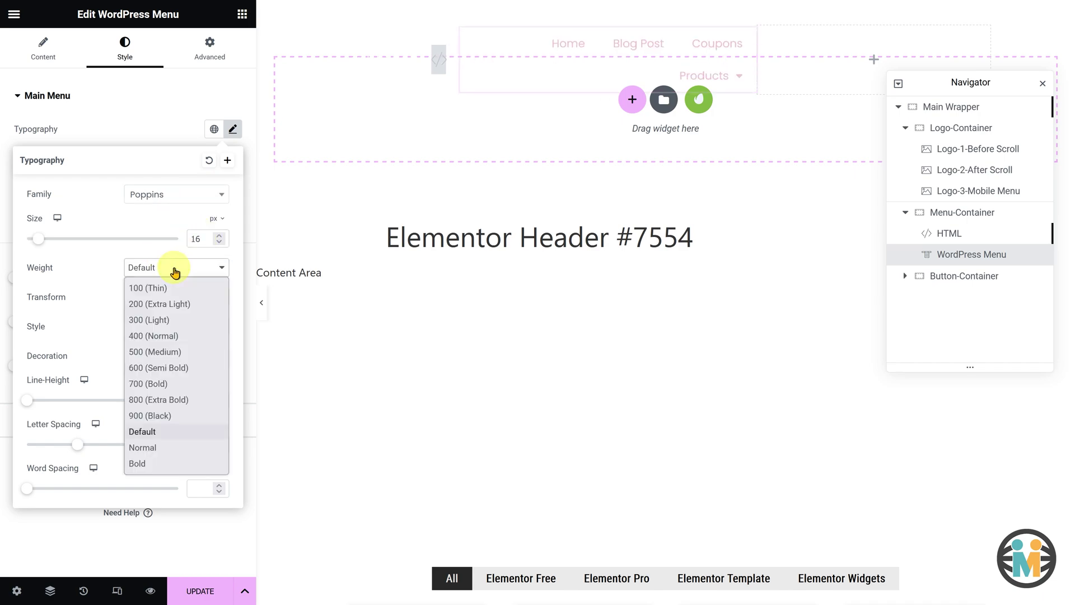
left_click(152, 334)
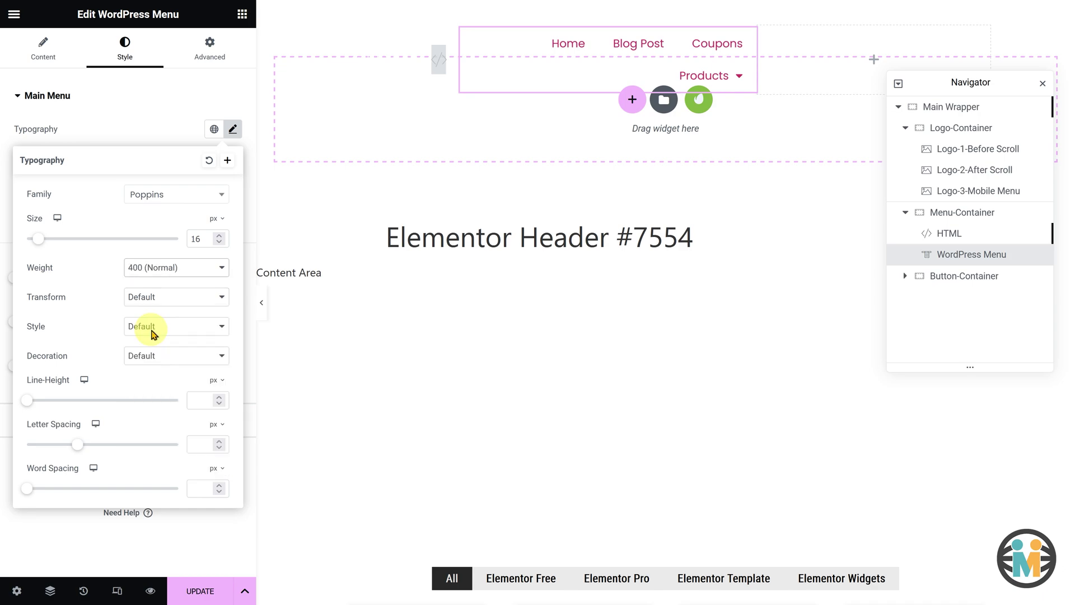
left_click(139, 138)
Step: Set the main menu text colors to white for normal, #FFC800 for hover and #FF404C for active
left_click(232, 187)
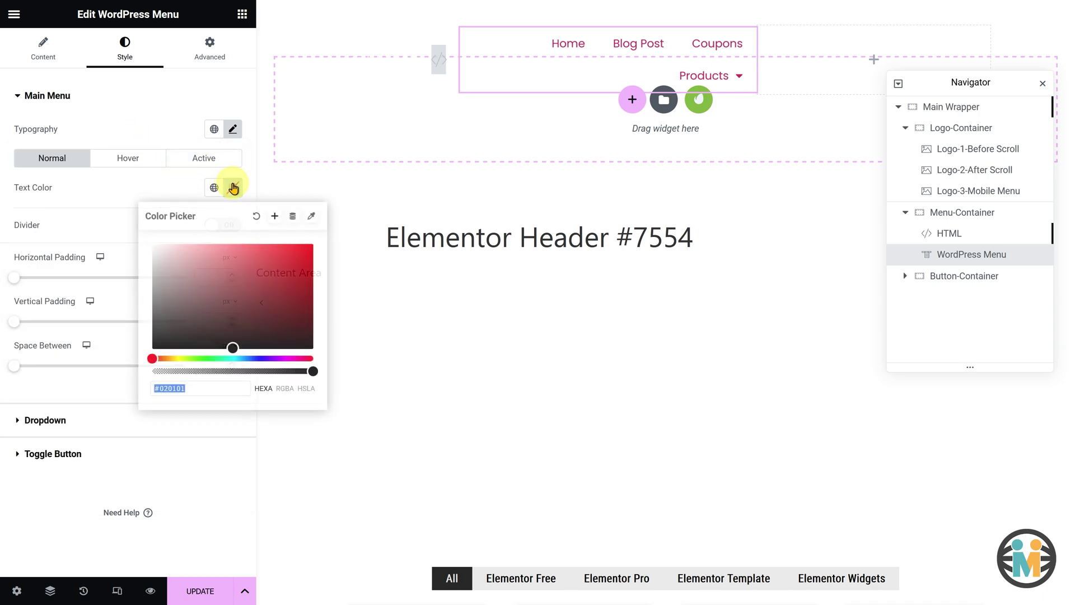
left_click(128, 158)
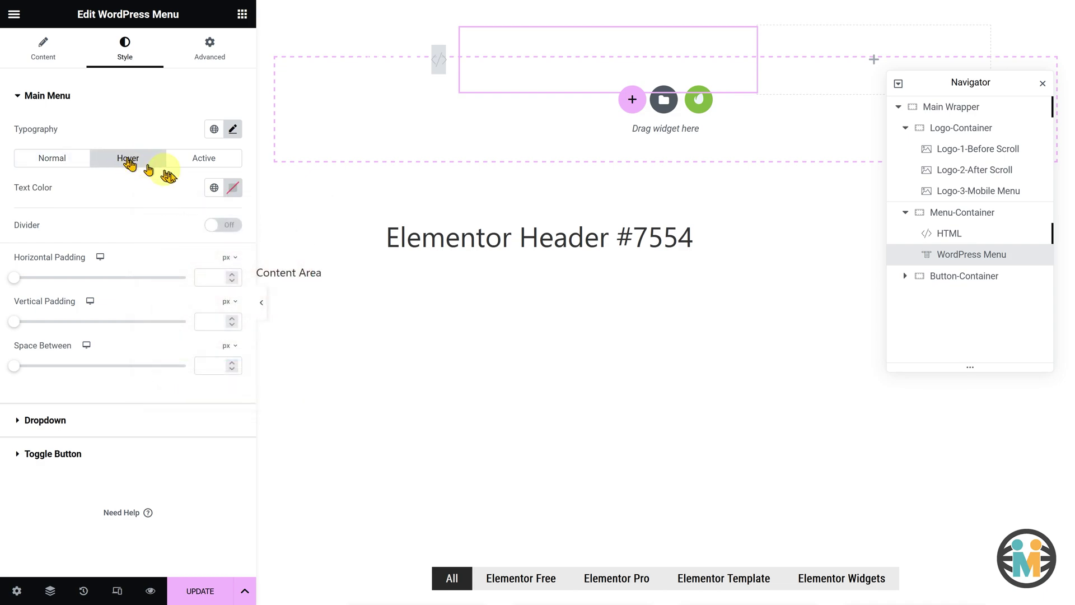
left_click(232, 189)
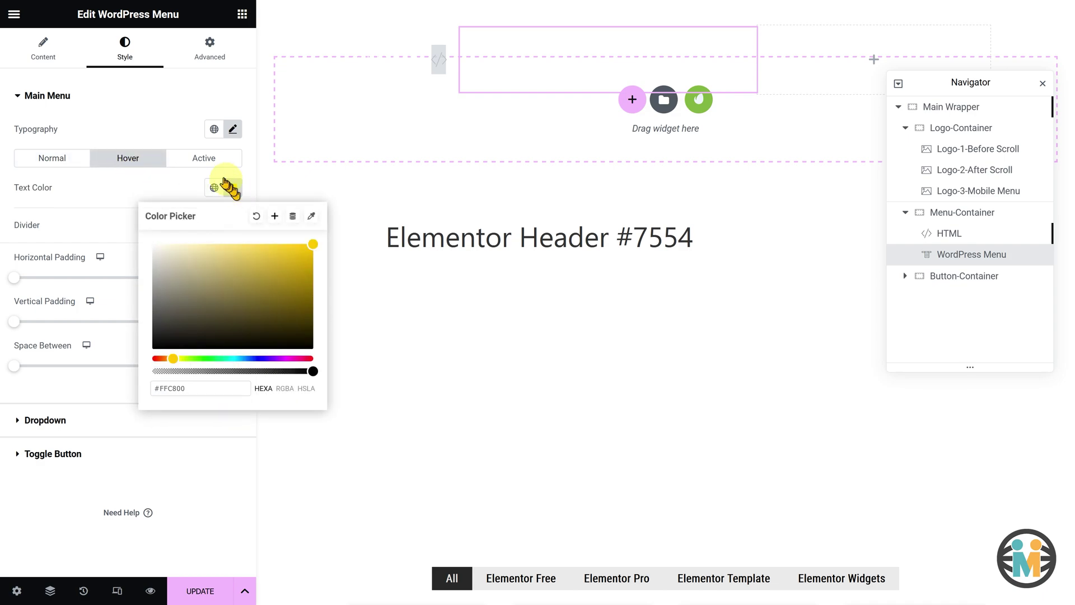
left_click(205, 160)
left_click(232, 187)
type("#FF404C")
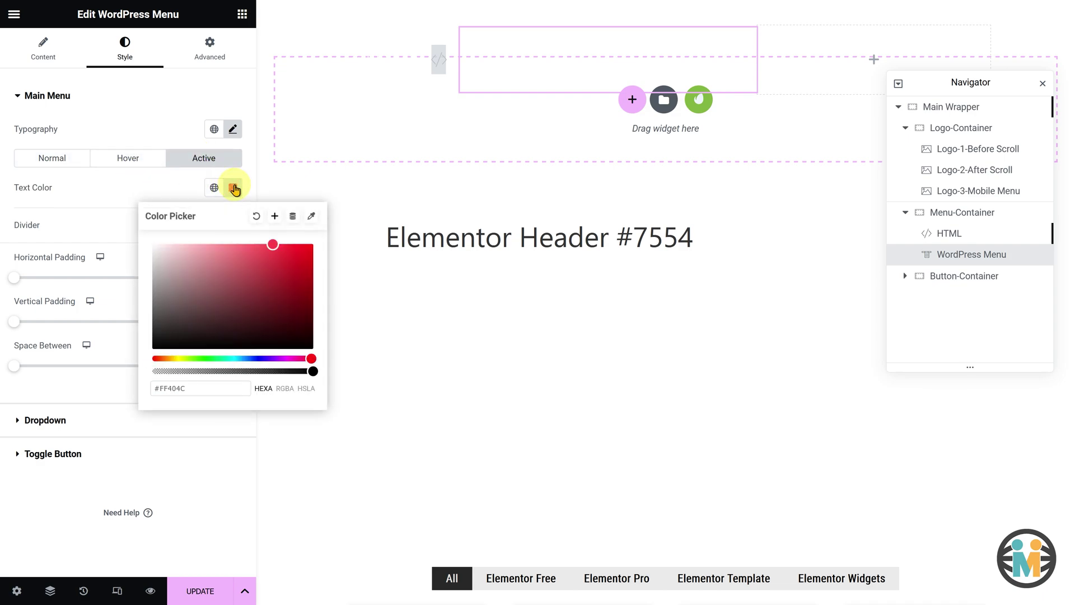
left_click(176, 185)
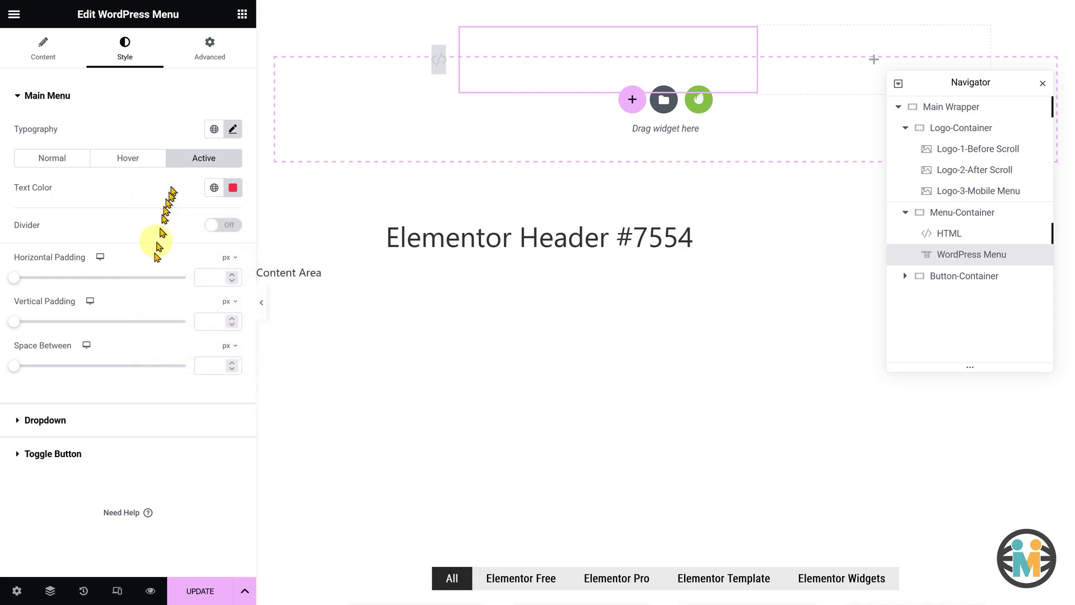
Step: Set the menu dropdown's normal text color to #000000 and set its normal background color
left_click(107, 420)
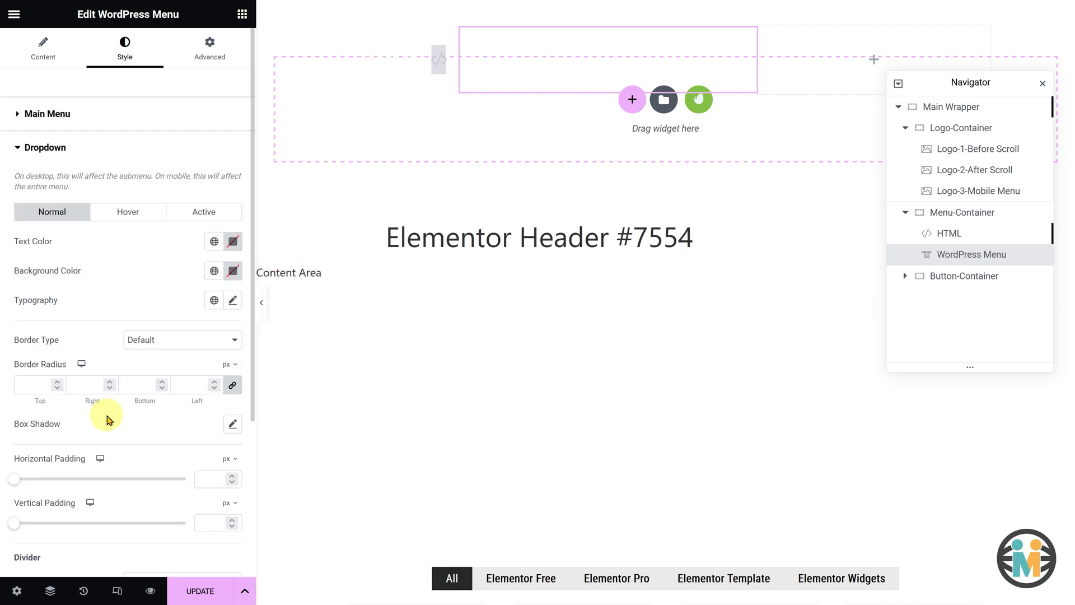
left_click(233, 241)
left_click_drag(193, 358, 139, 408)
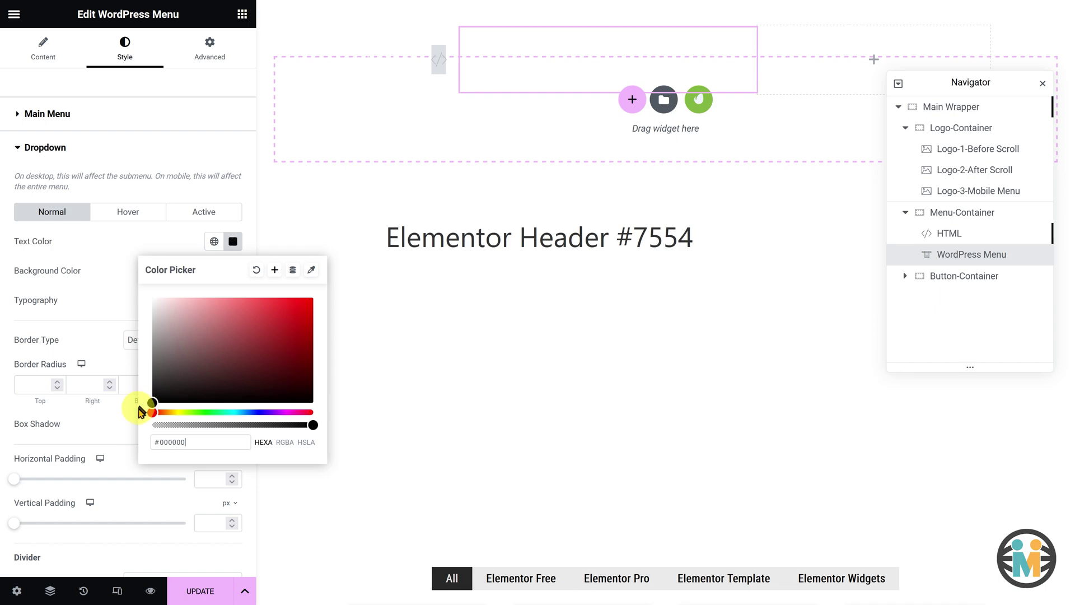
left_click(86, 275)
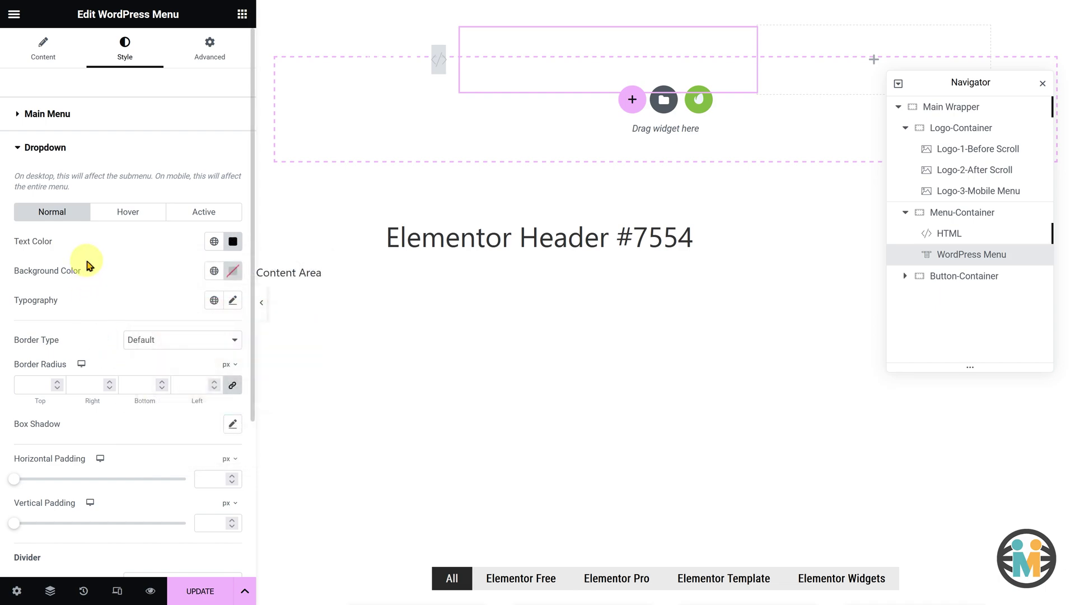
left_click(233, 274)
Step: Set the dropdown's hover text color to #FFC800 and its hover background to fully transparent #02010100
left_click(122, 213)
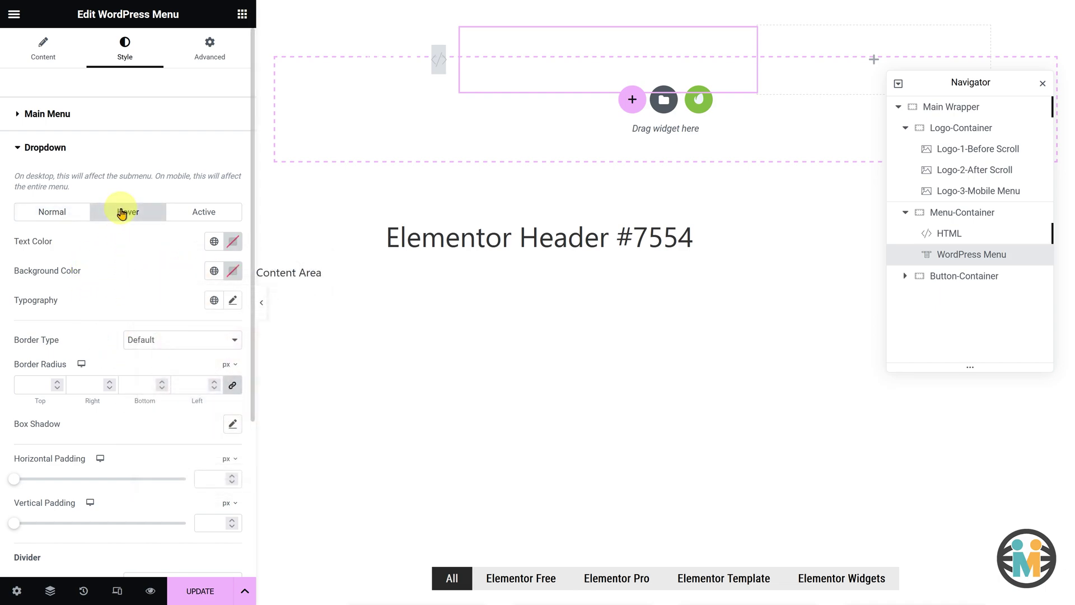
left_click(233, 242)
type("#FFCC00")
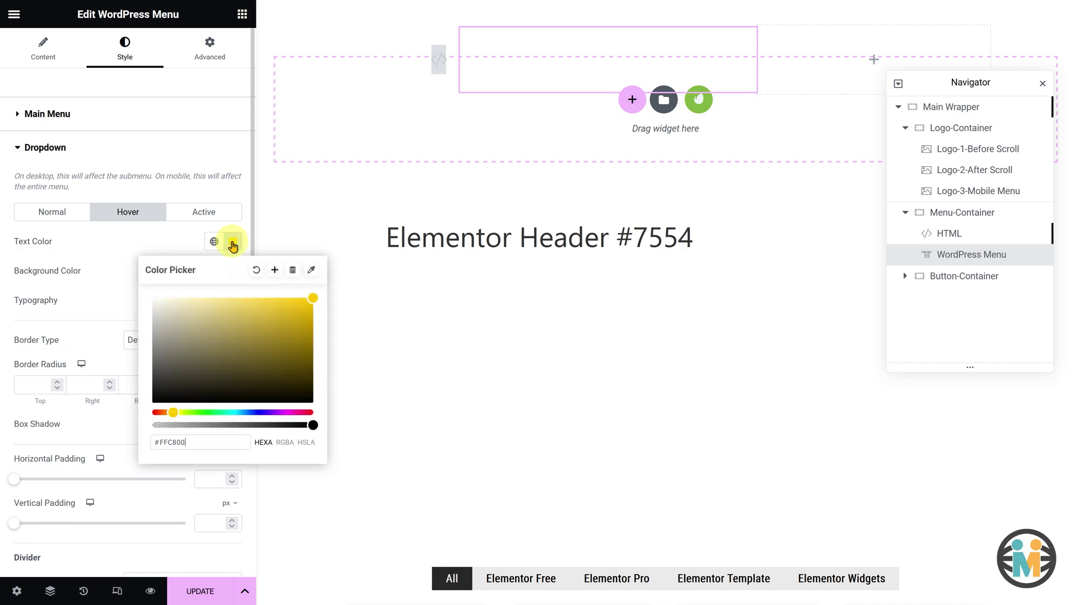
left_click(125, 241)
left_click(233, 273)
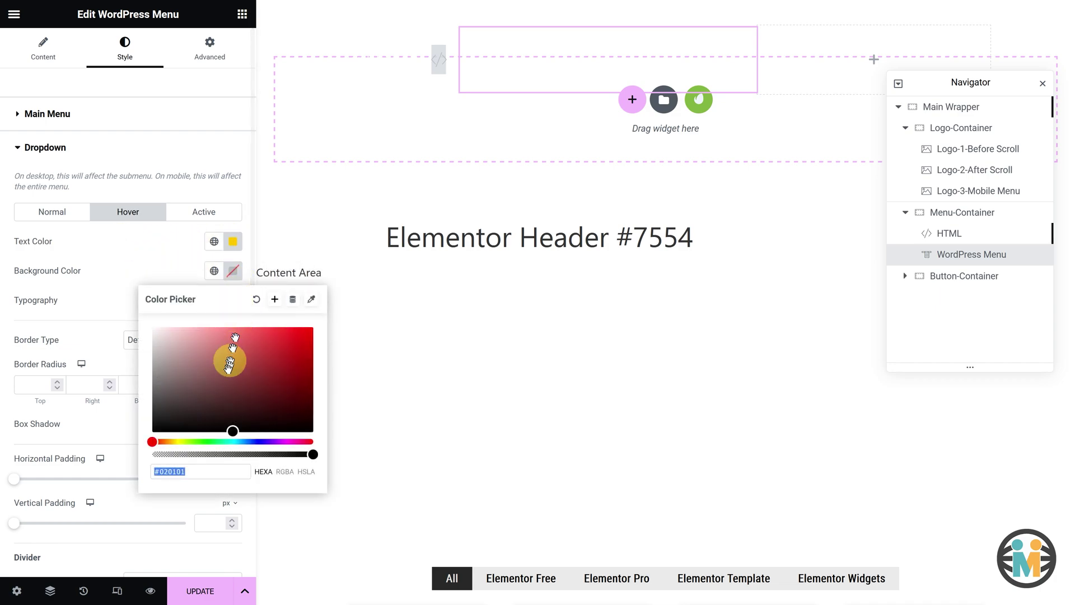
left_click_drag(192, 454, 108, 453)
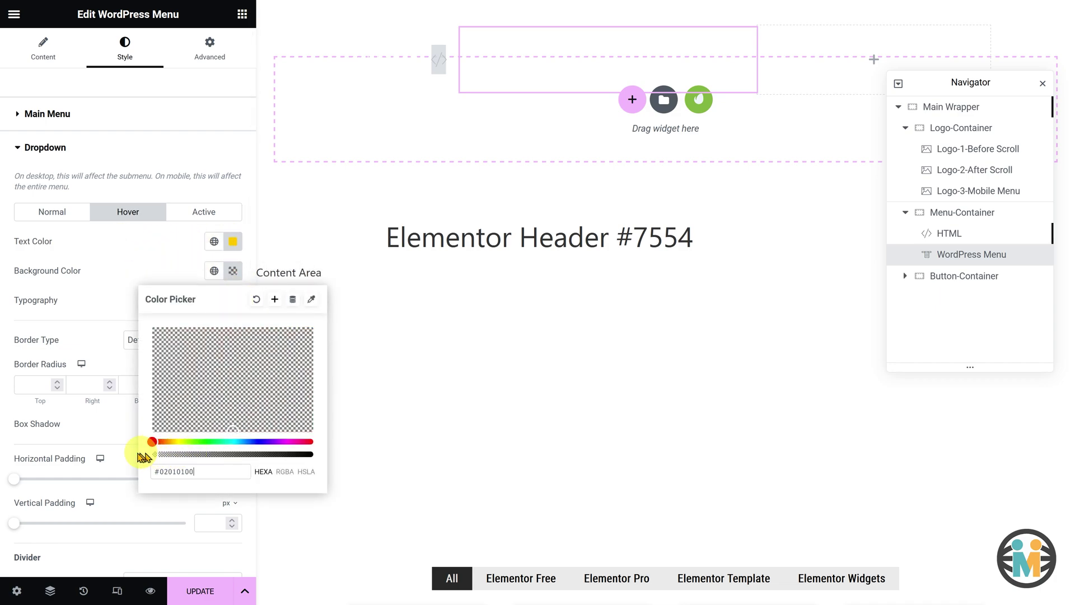
Step: Set the dropdown's active text color to #FF404C and its active background to fully transparent #02010100
left_click(190, 212)
left_click(233, 242)
key("ctrl+v")
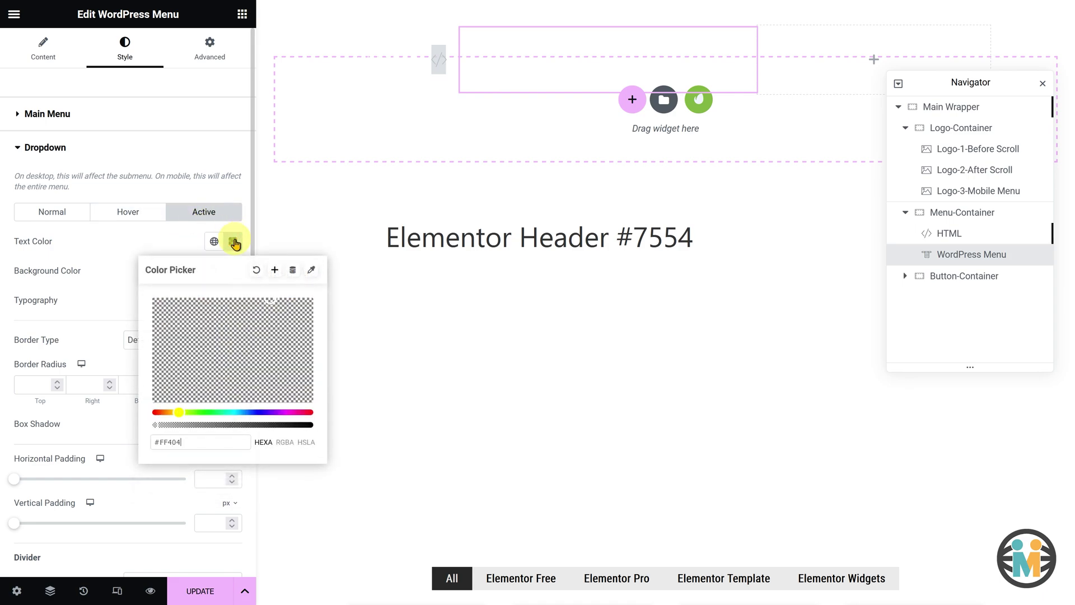
left_click(175, 235)
left_click(230, 272)
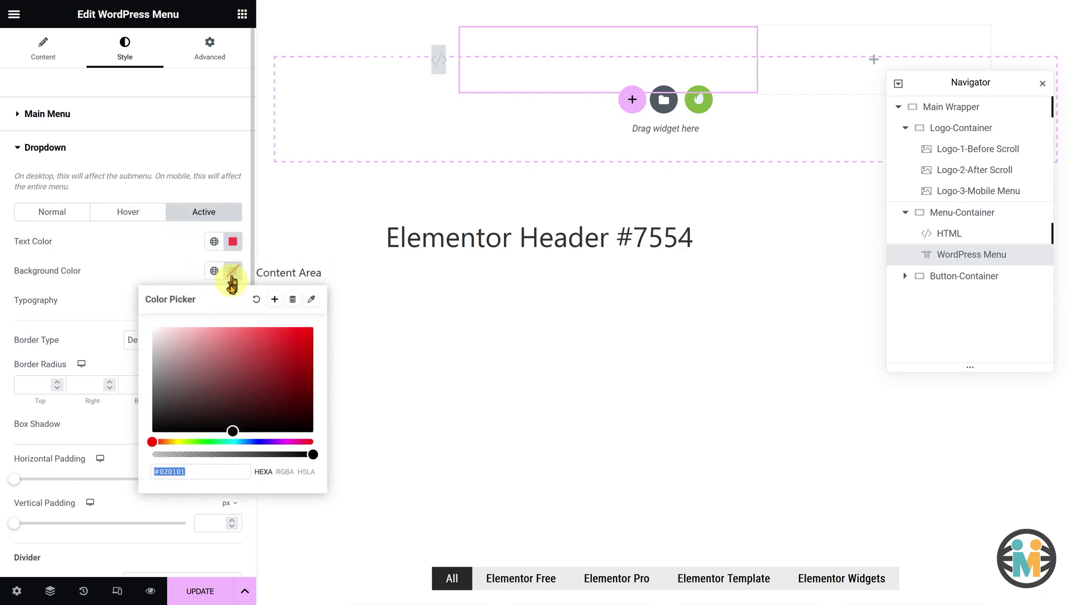
left_click_drag(175, 454, 130, 459)
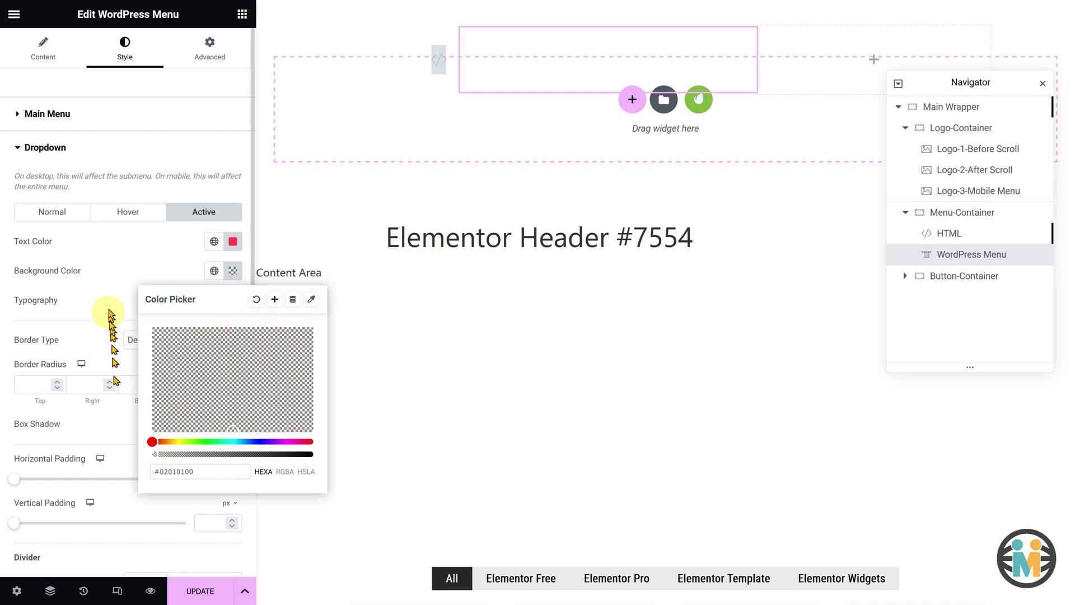
left_click(108, 287)
Step: Set the dropdown's typography family to Poppins and its vertical padding to 10 px
left_click(231, 302)
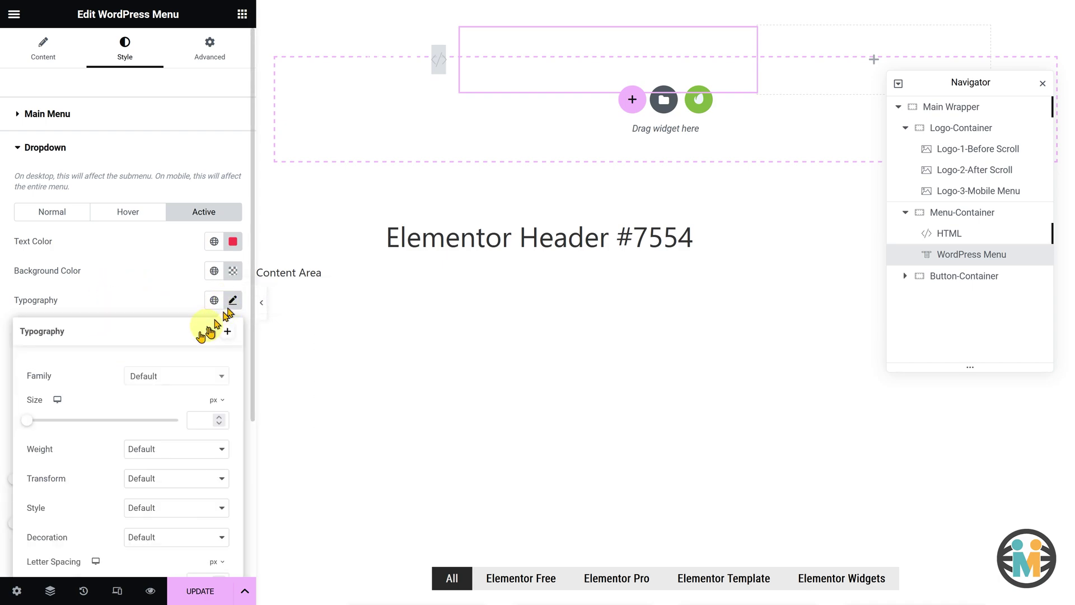
left_click(162, 375)
type("poppins")
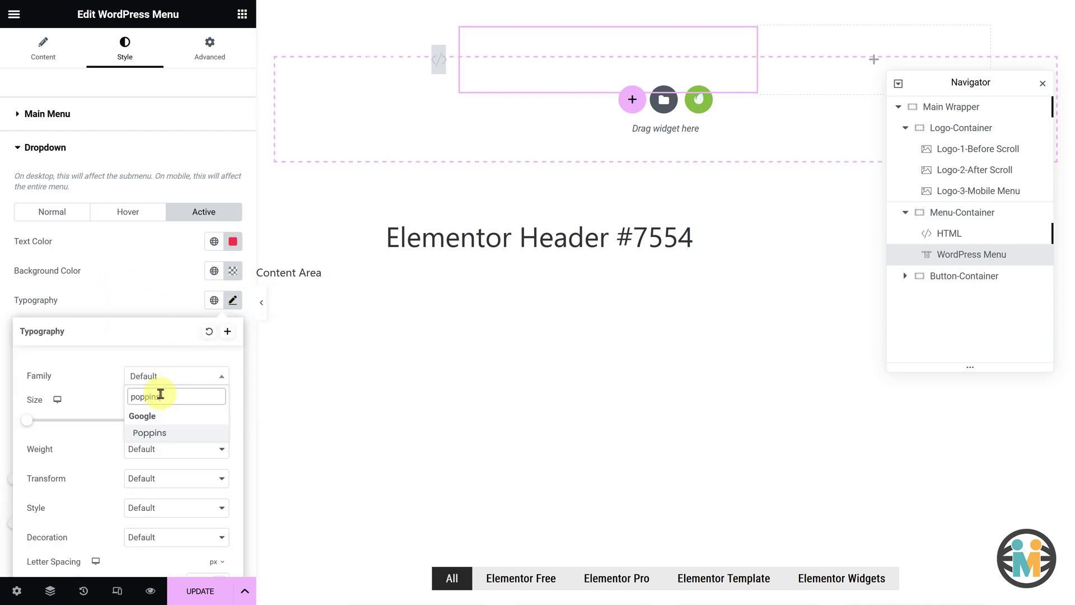
left_click(119, 274)
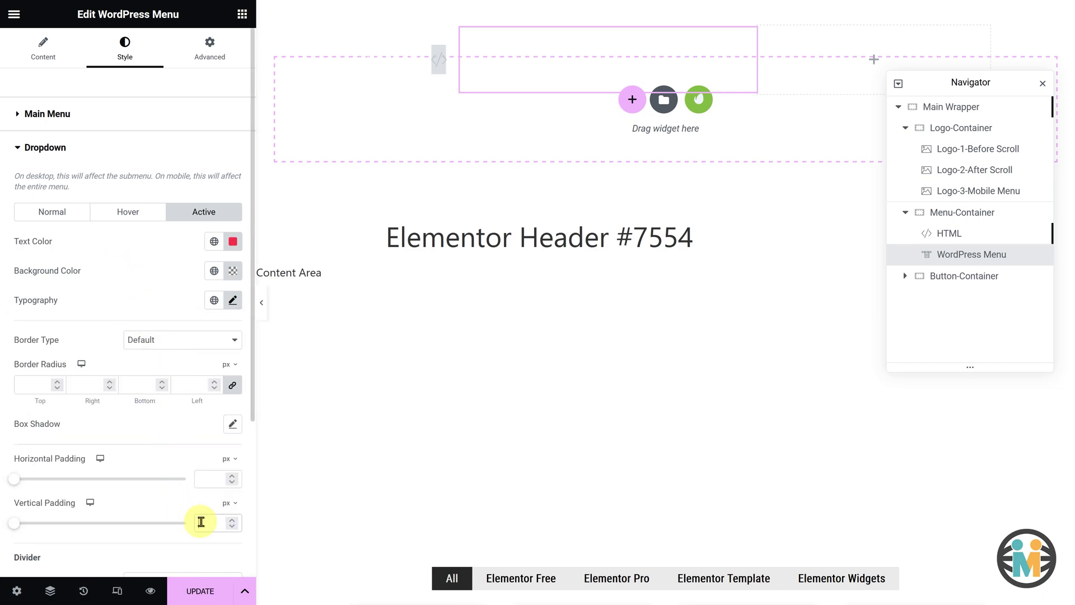
scroll(203, 521, "down", 4)
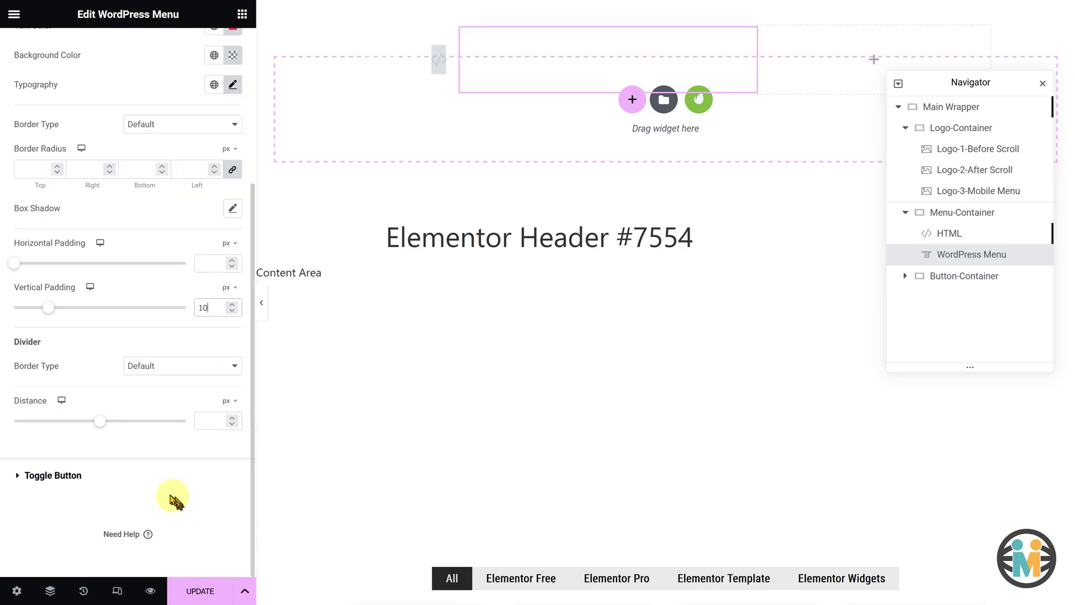
Step: Set the toggle button's normal color to #FF404C and its normal background to semi-transparent white #FFFFFF78
left_click(116, 471)
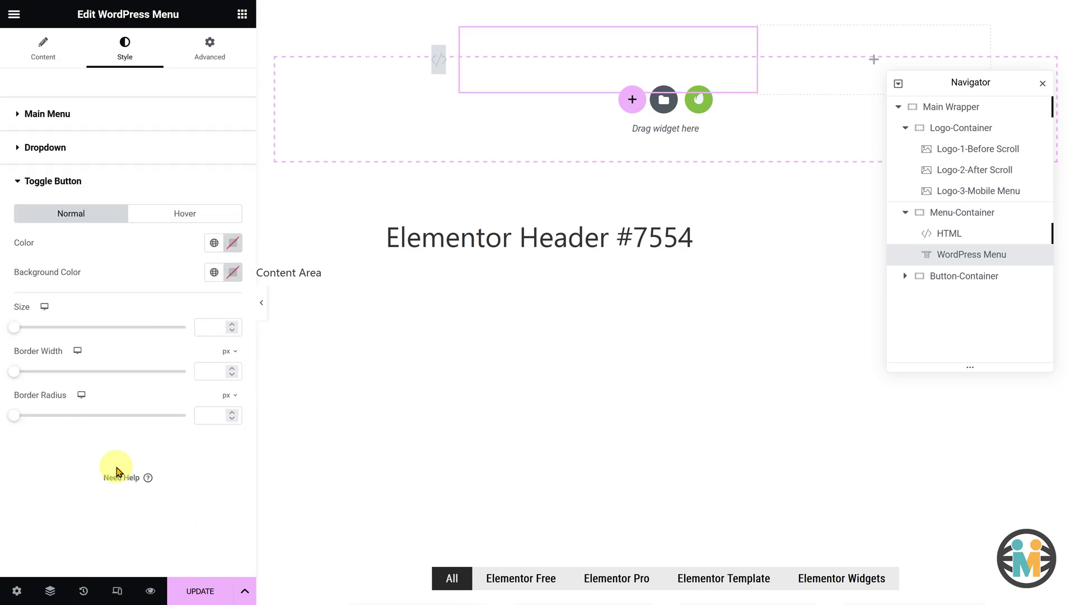
left_click(232, 242)
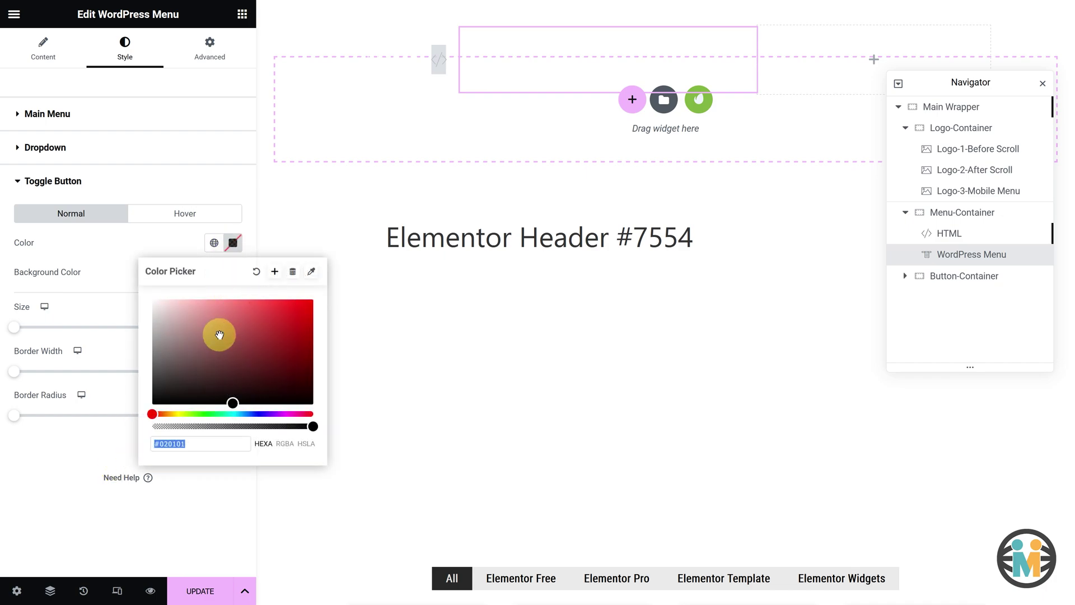
left_click(219, 335)
left_click(163, 240)
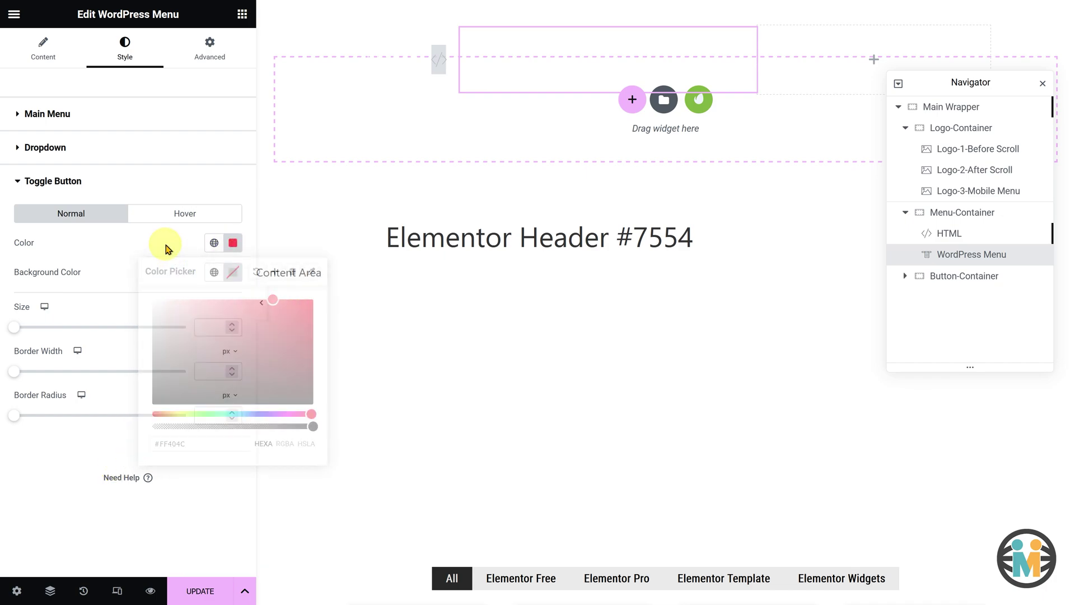
left_click(233, 273)
left_click(155, 331)
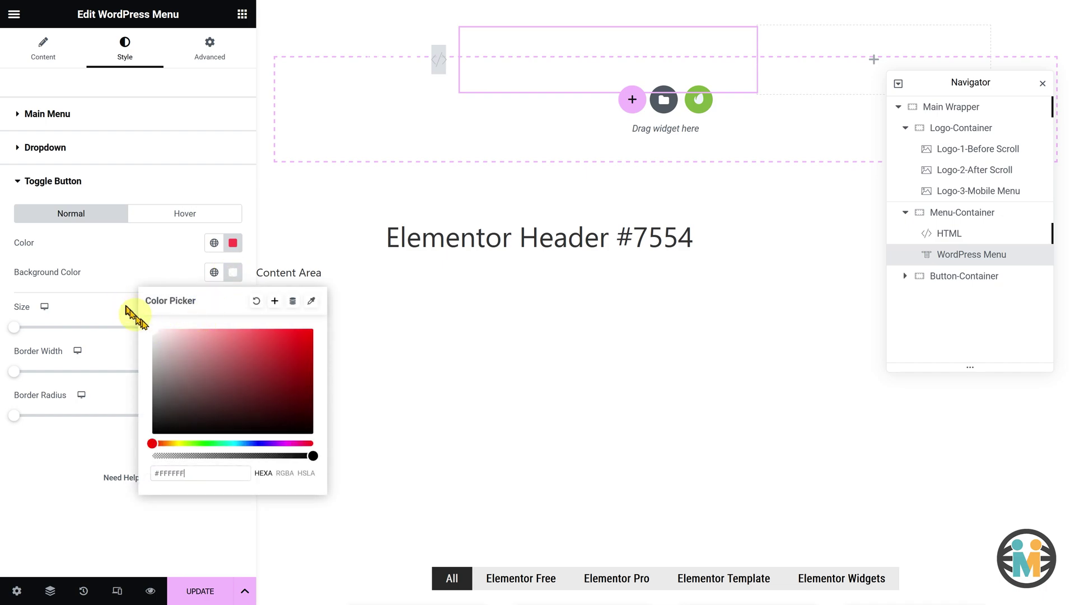
left_click(229, 454)
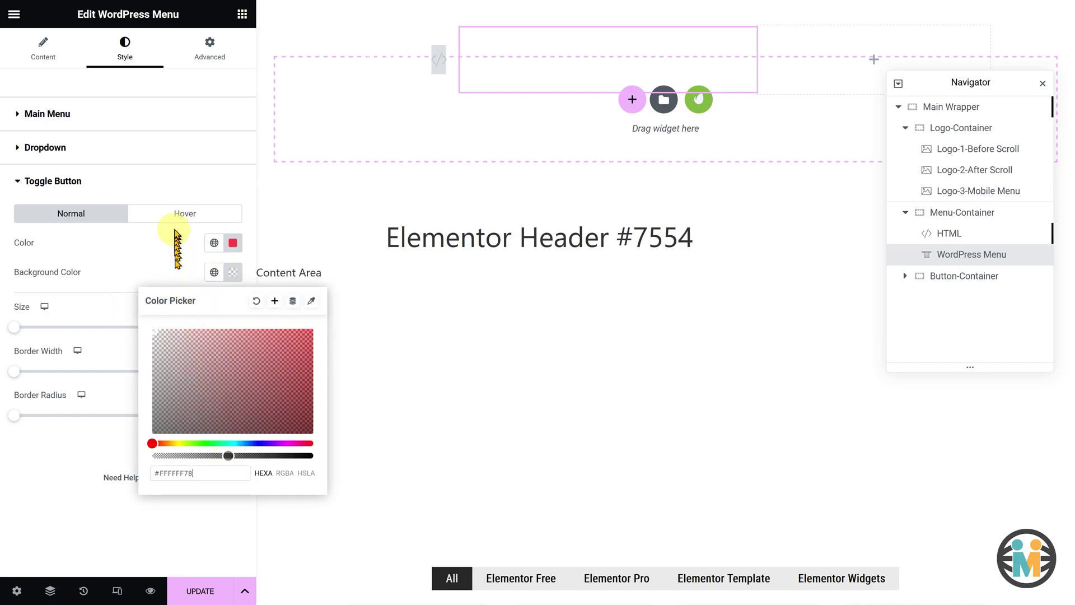
Step: Set the toggle button's hover color to #FF404C, its hover background to #FFFFFFB5 and its border radius to 0 px
left_click(176, 215)
left_click(233, 244)
type("#F")
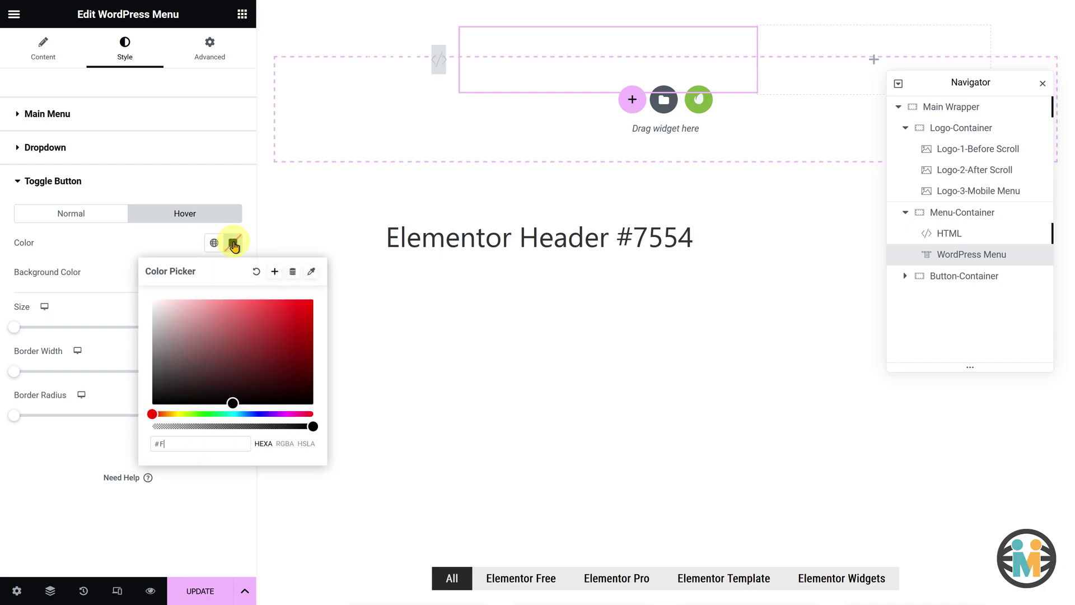
type("F404C")
left_click(175, 240)
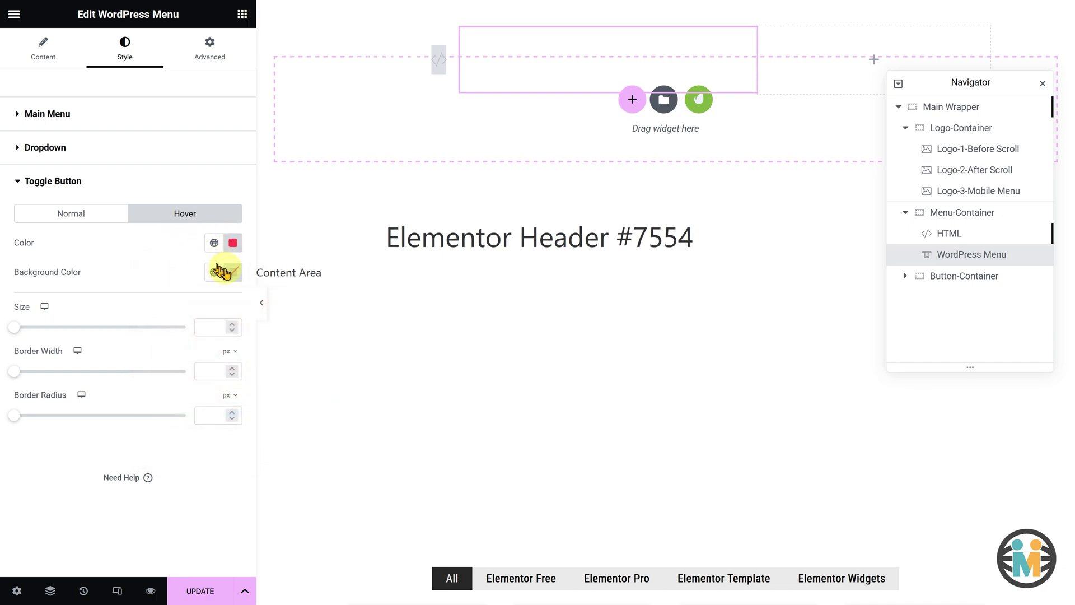
left_click(233, 273)
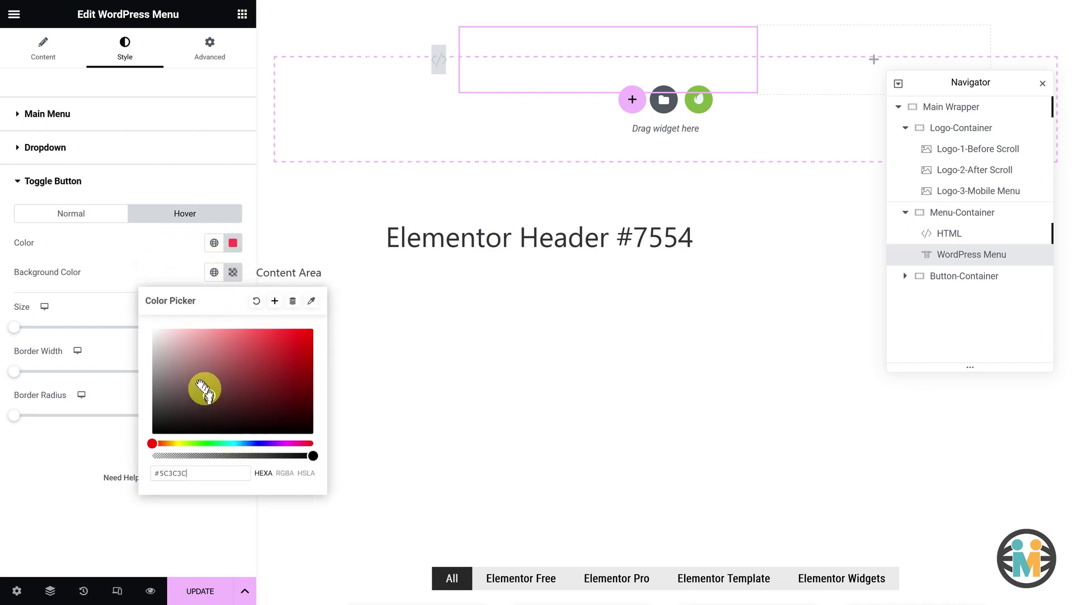
left_click(267, 455)
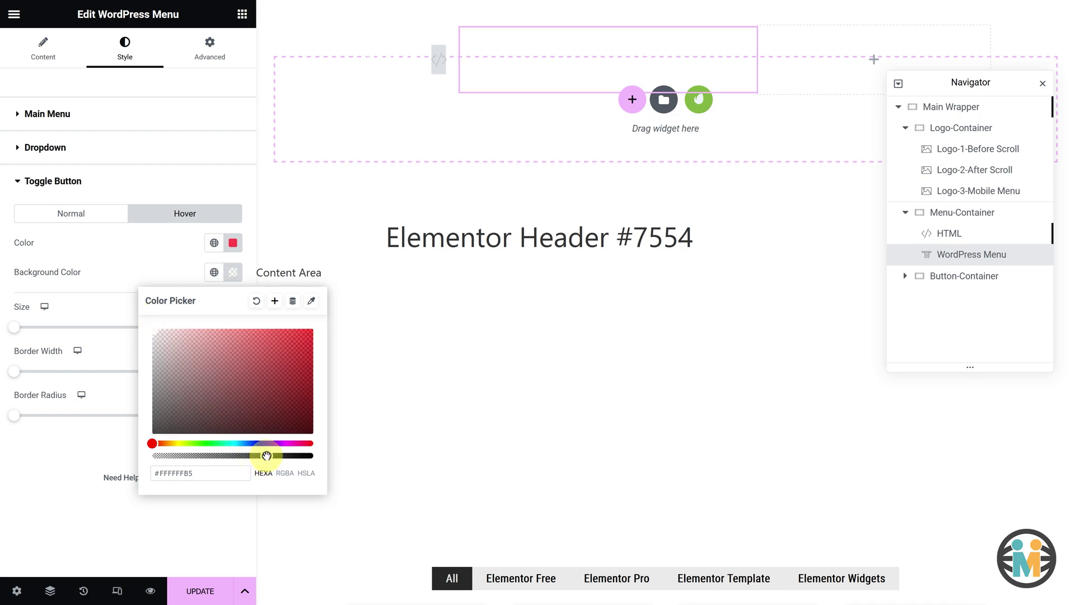
left_click(154, 264)
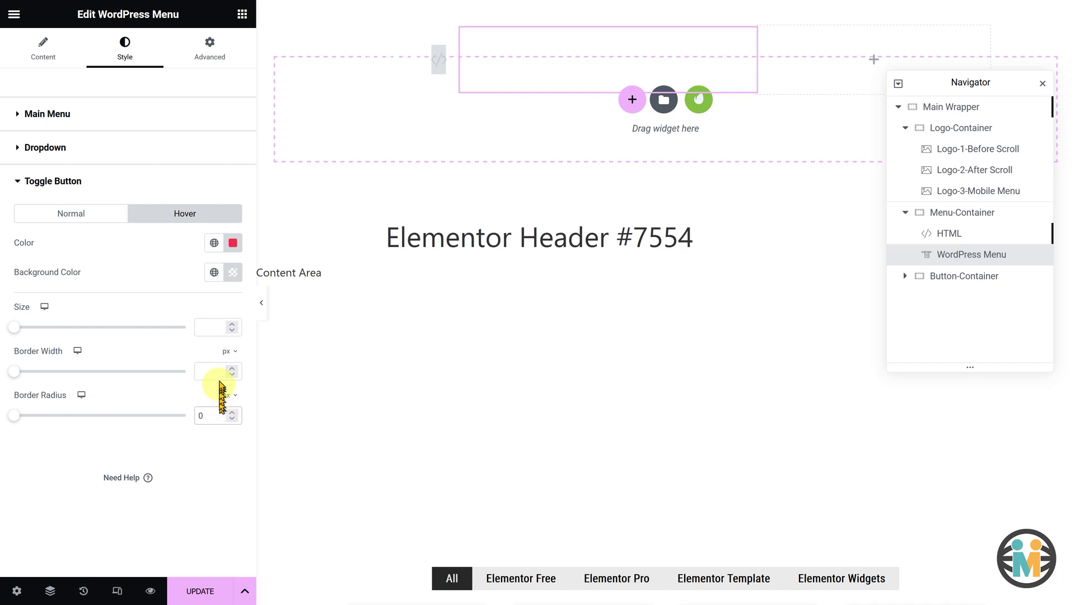
Step: Give the WordPress Menu widget the CSS ID esh-menu and the CSS class esh-menu
left_click(219, 60)
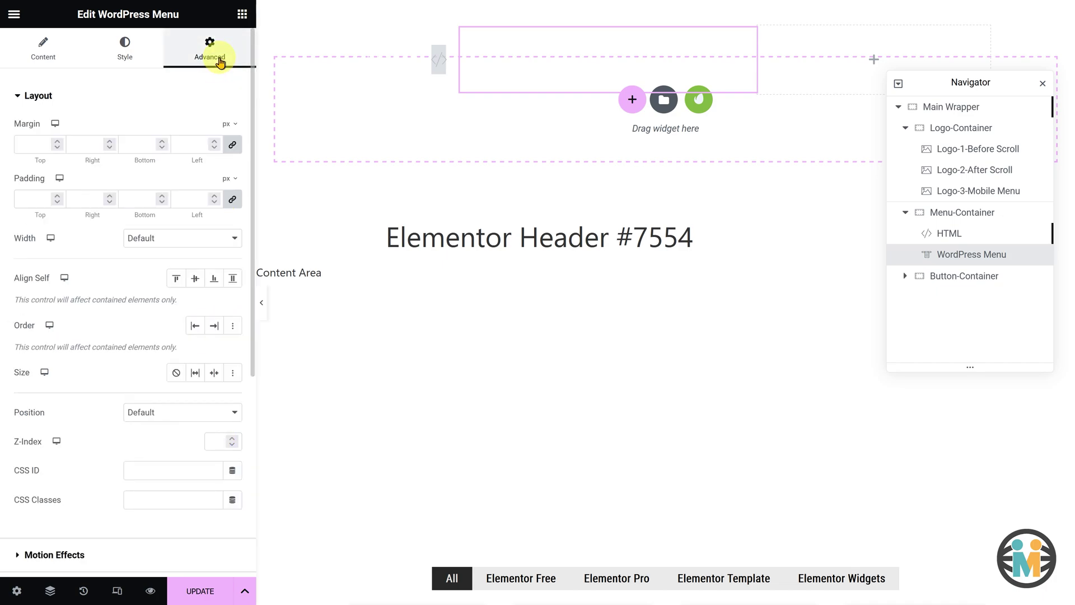
left_click(132, 462)
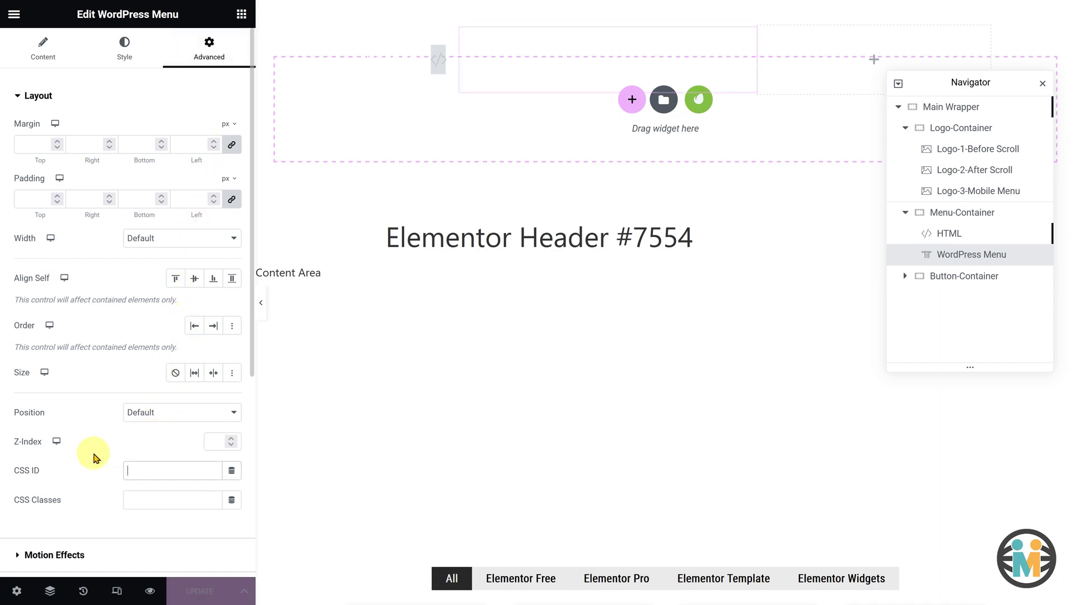
type("esh-menu")
key("Tab")
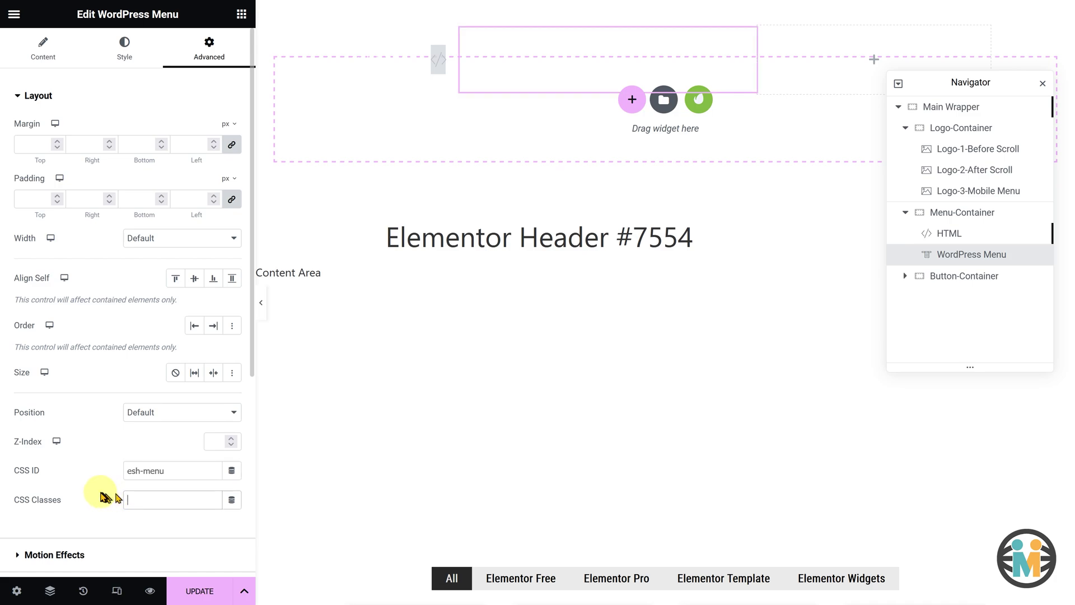
Step: Paste the custom CSS for item transitions, toggle z-index and dropdown padding into the WordPress Menu widget
scroll(101, 492, "down", 5)
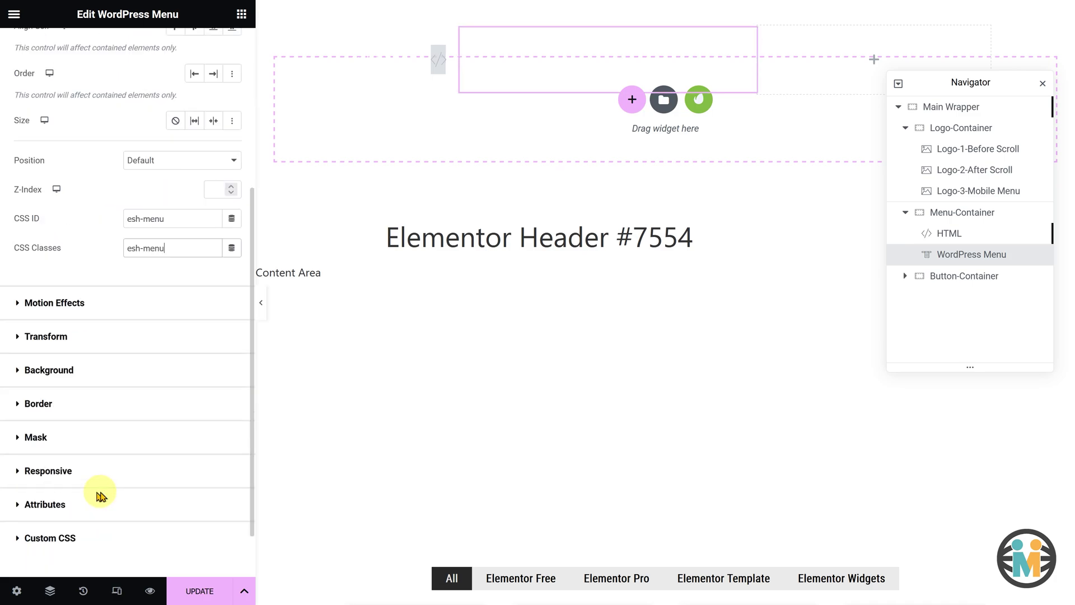
left_click(96, 480)
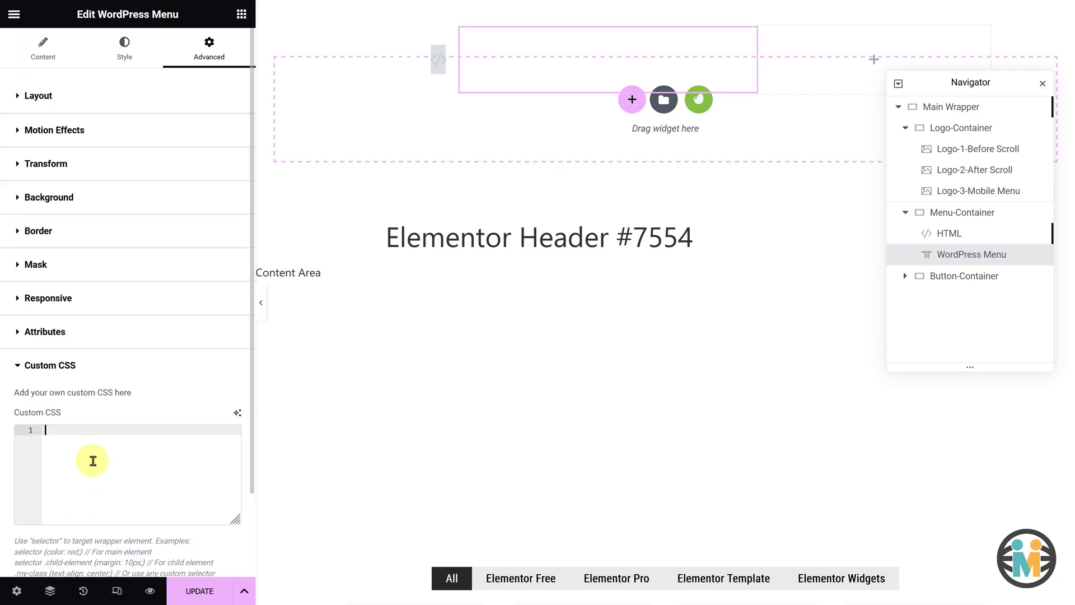
key("ctrl+v")
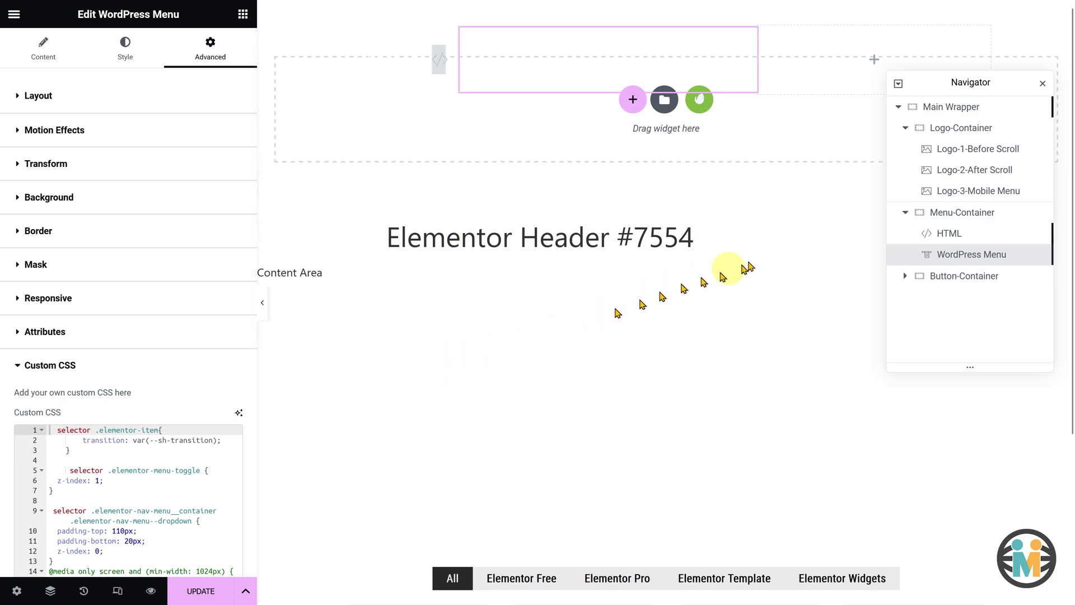
Step: Paste the jQuery script and the menu badge styles into the HTML widget of Menu-Container
left_click(950, 238)
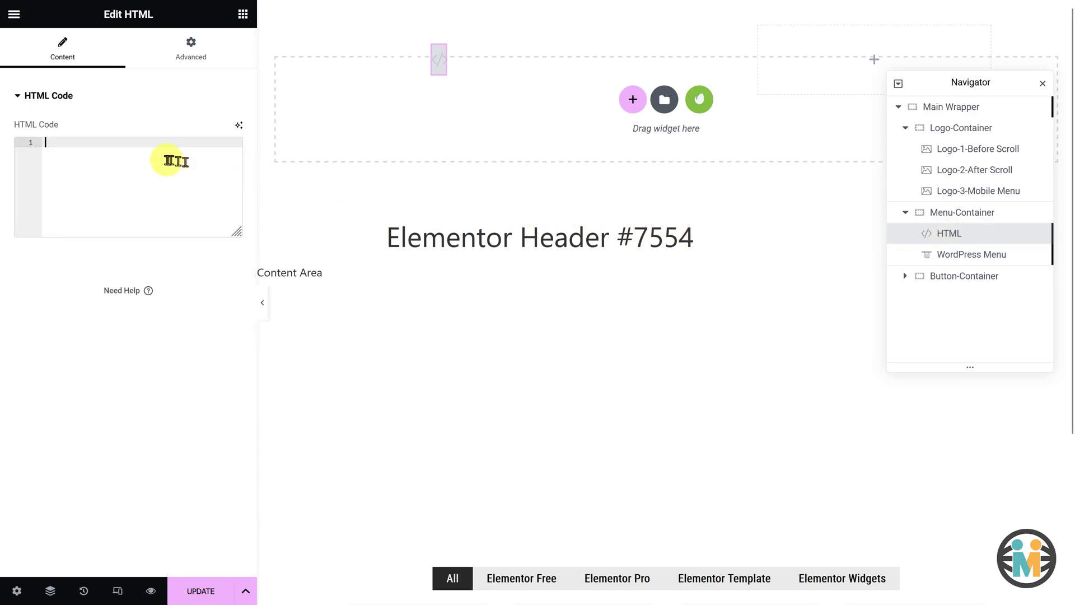
key("ctrl+v")
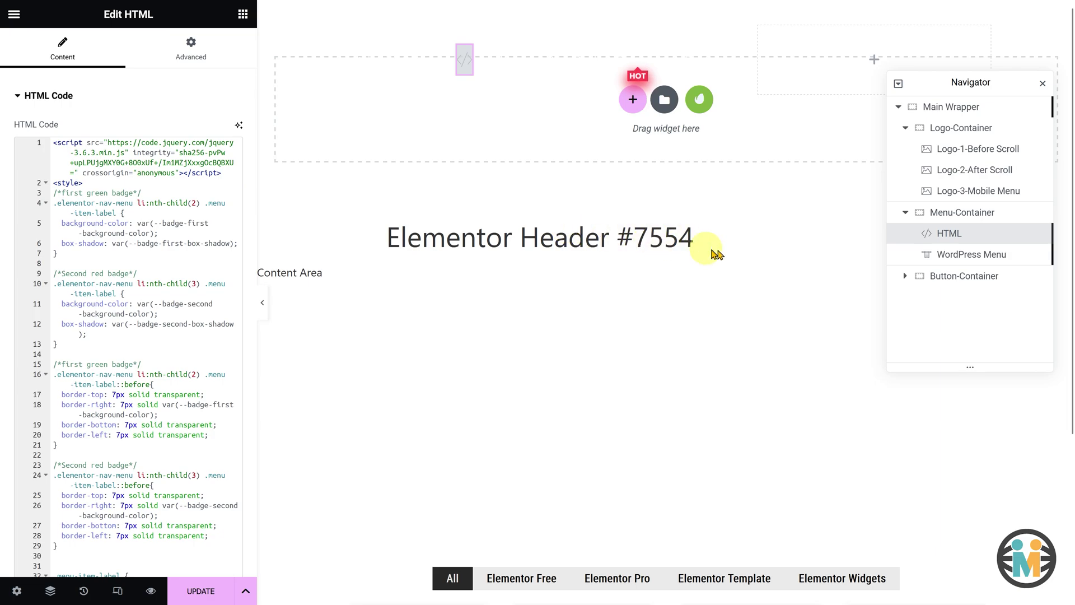
Step: Find the FlashTimer Pro widget and place it inside Button-Container
left_click(931, 278)
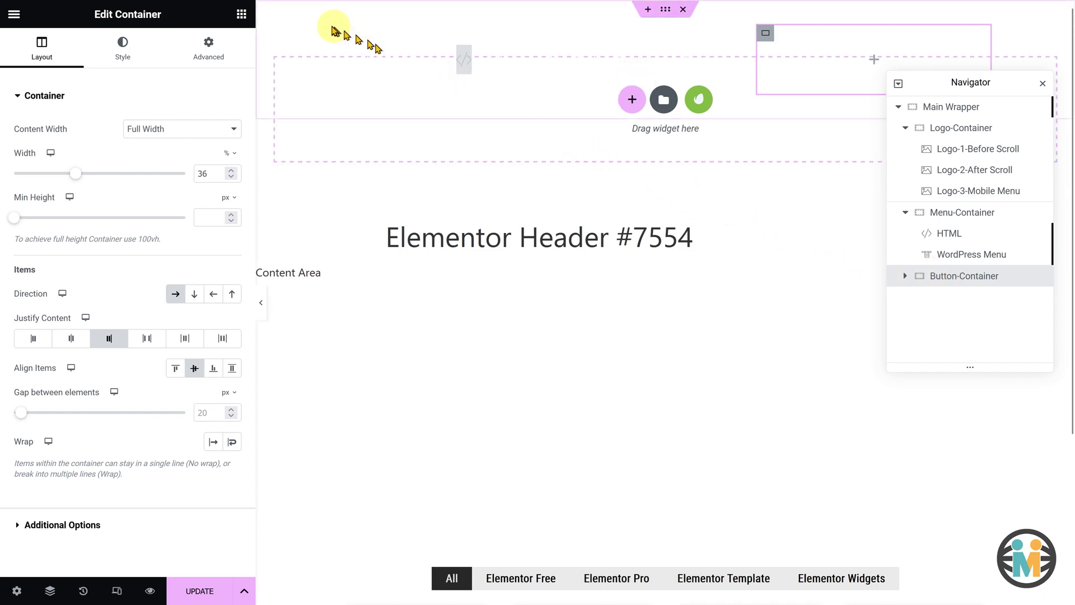
left_click(242, 14)
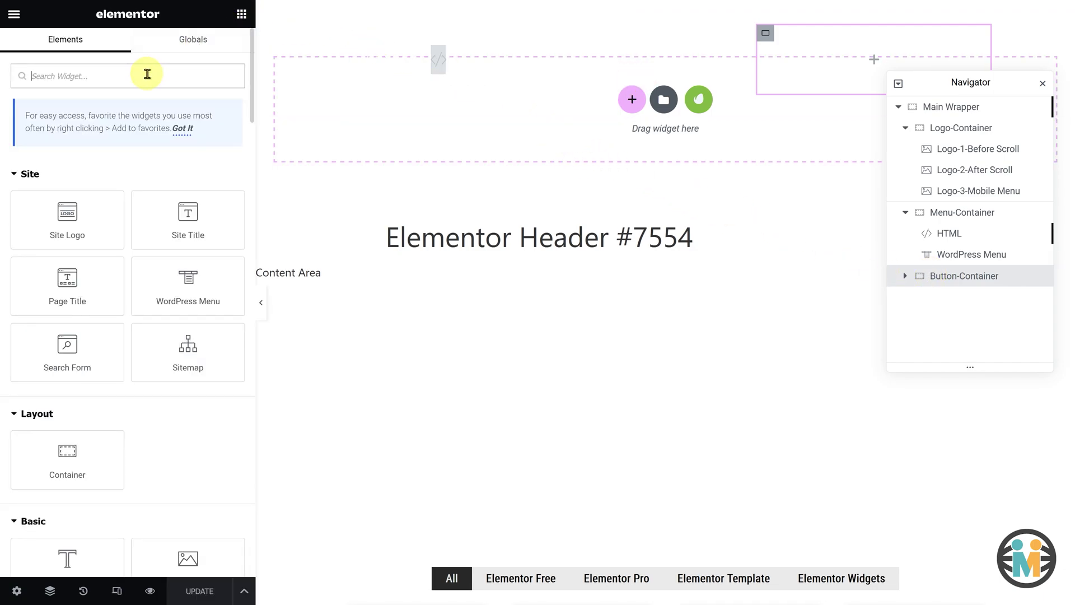
type("FlashTimer")
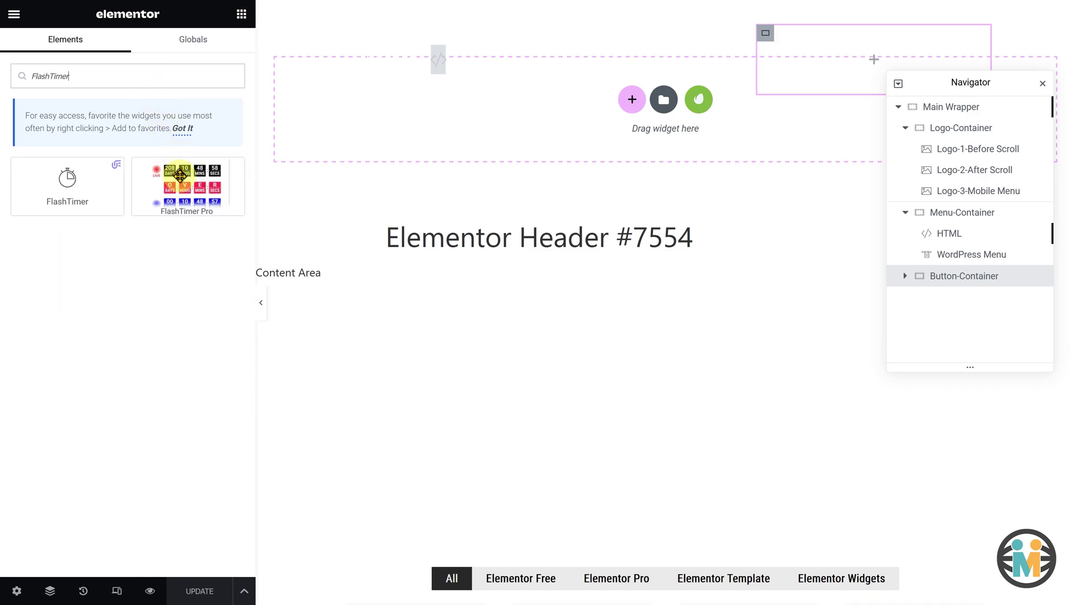
left_click_drag(187, 179, 812, 67)
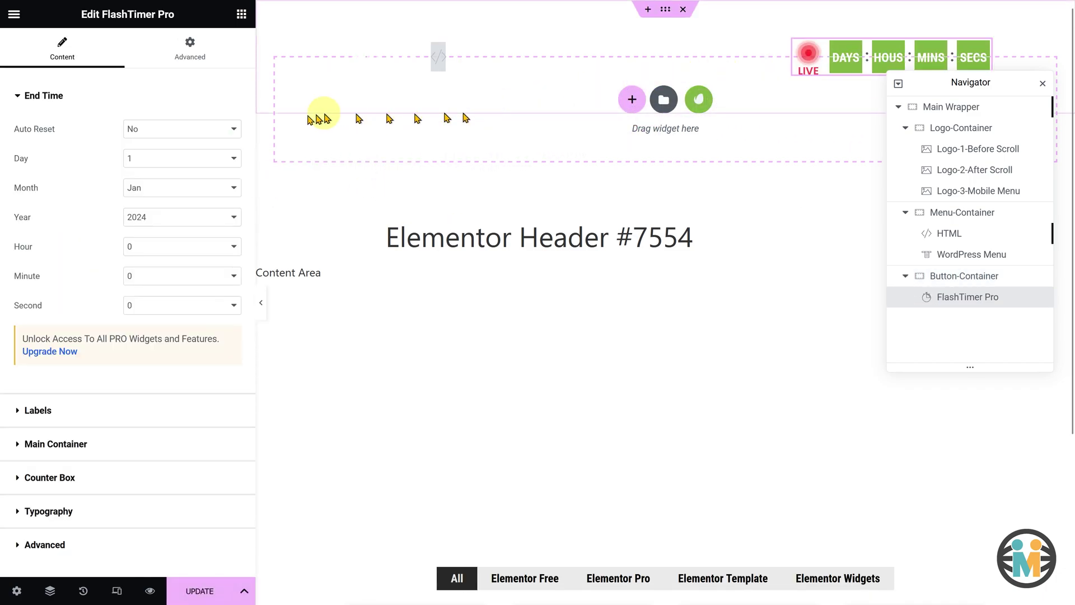
Step: Set the countdown timer's Auto Reset to Mid-Night and its Show Status Text option to No
left_click(211, 129)
left_click(183, 148)
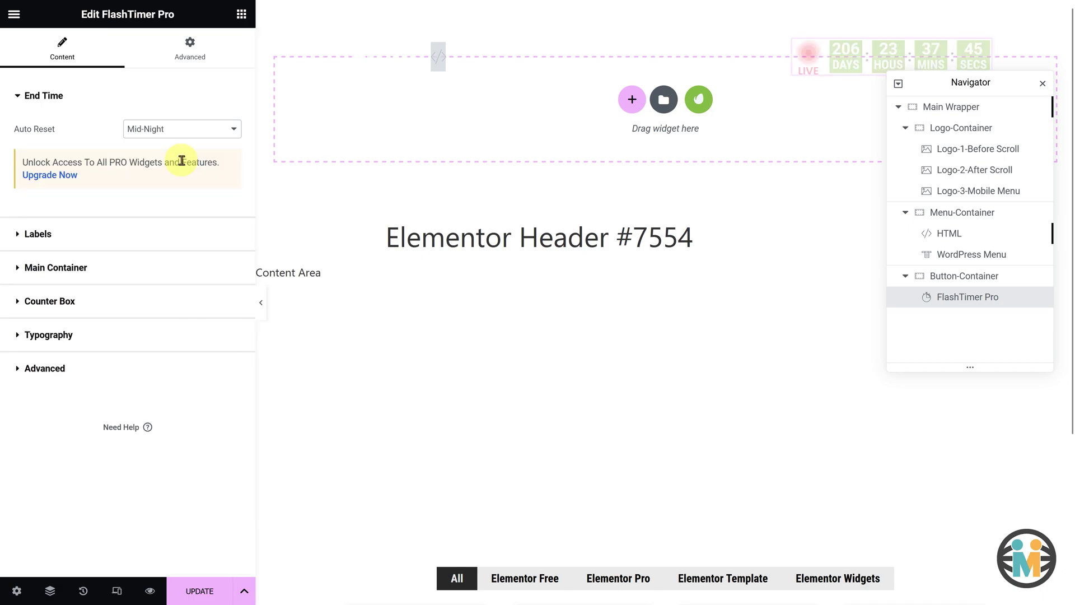
left_click(112, 234)
scroll(112, 238, "down", 4)
left_click(126, 297)
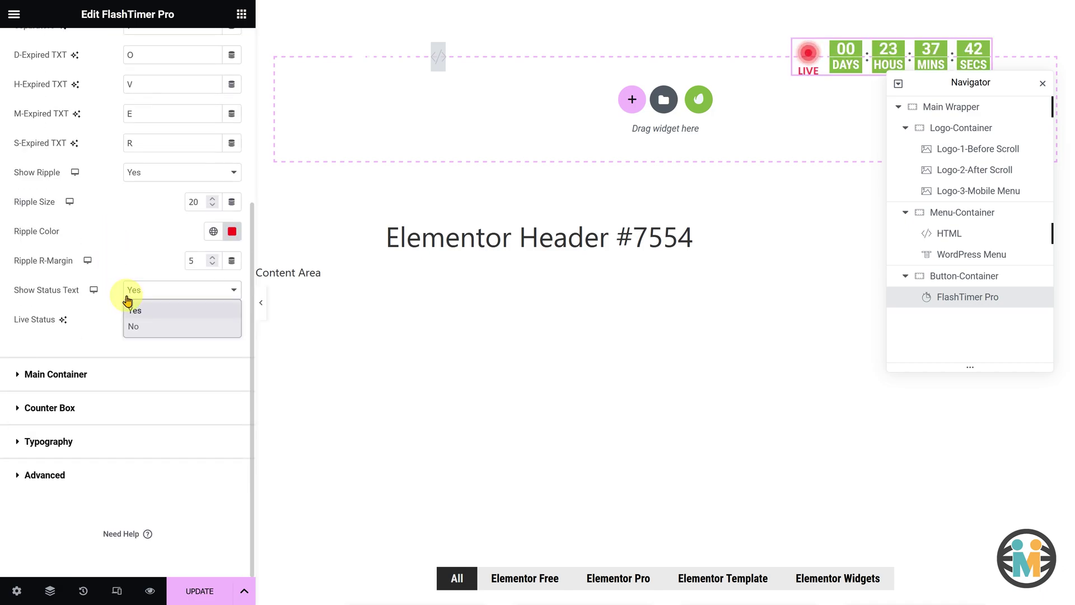
left_click(133, 327)
Step: Give the timer's counter boxes a box shadow with the color rgba(0, 0, 0, 0.3)
left_click(98, 373)
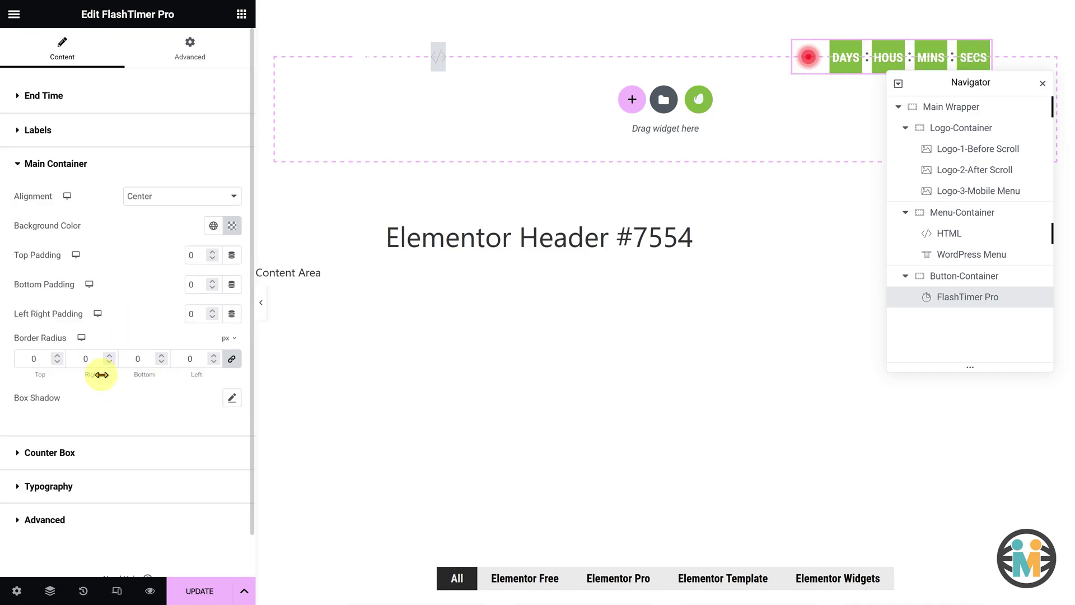
left_click(94, 406)
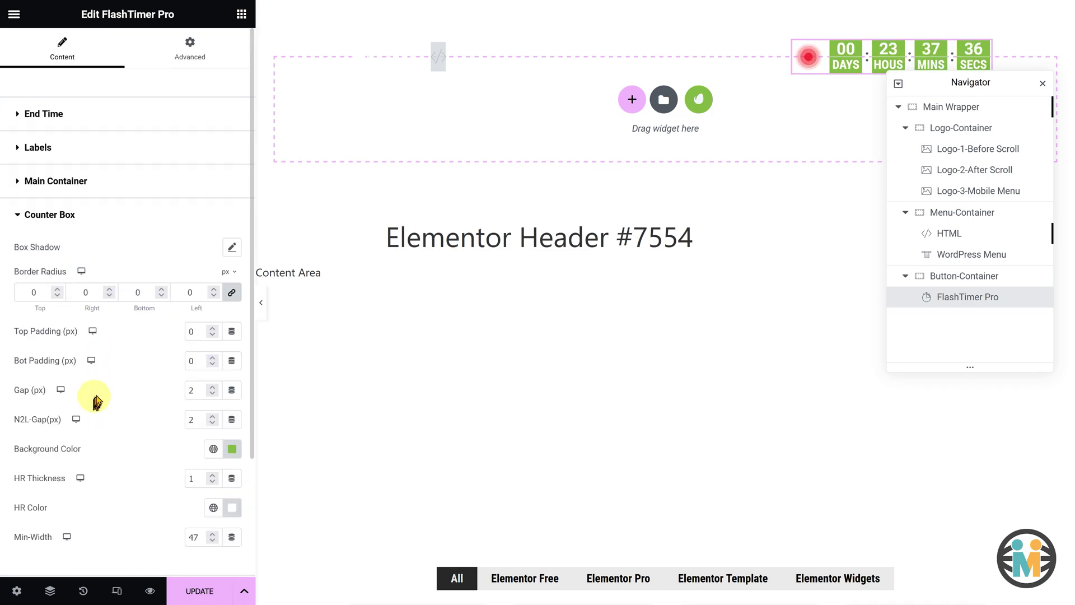
left_click(232, 246)
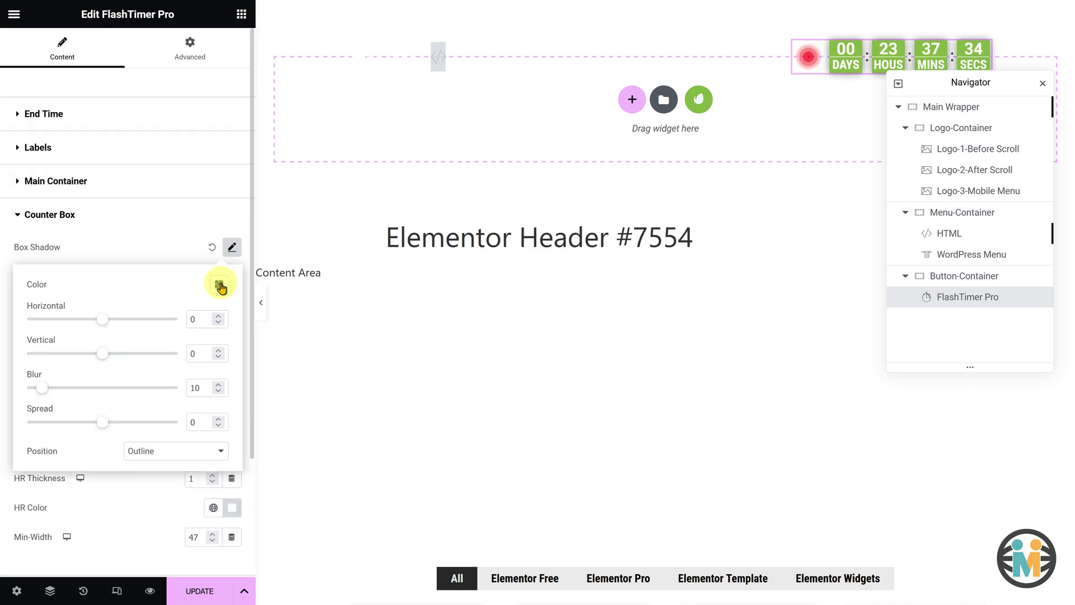
left_click(220, 287)
left_click_drag(219, 468, 187, 468)
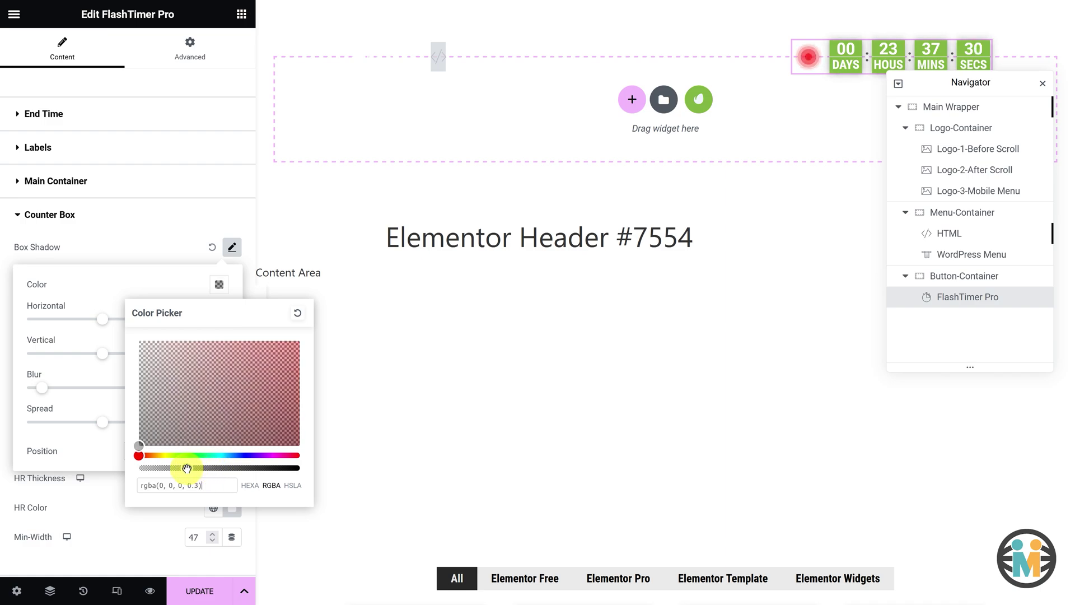
Step: Set the blur of the counter boxes' box shadow to 5
left_click(154, 305)
key("BackSpace")
key("BackSpace")
type("5")
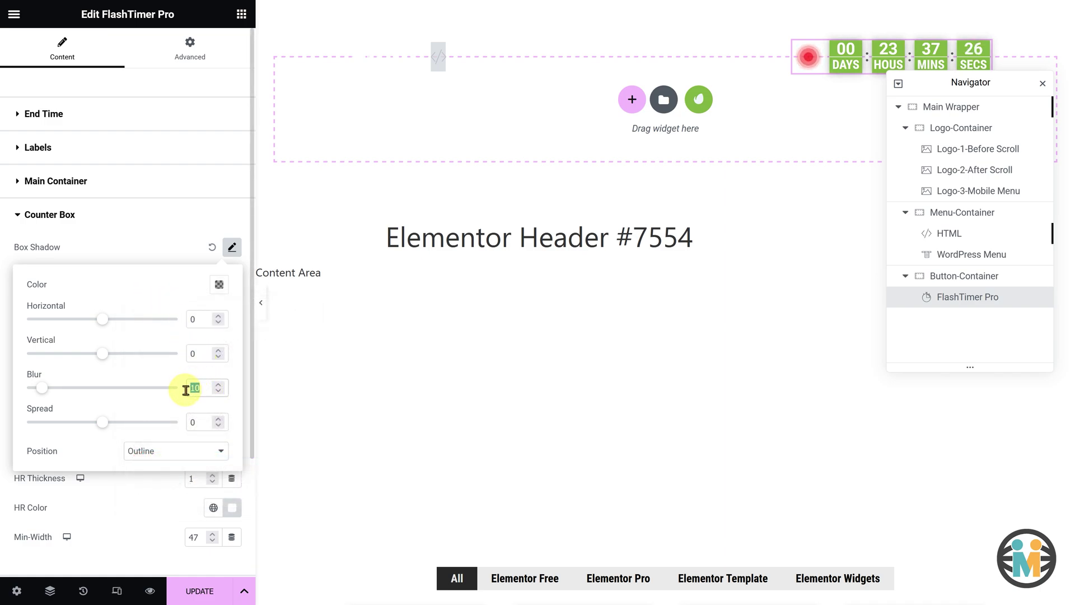
left_click(170, 242)
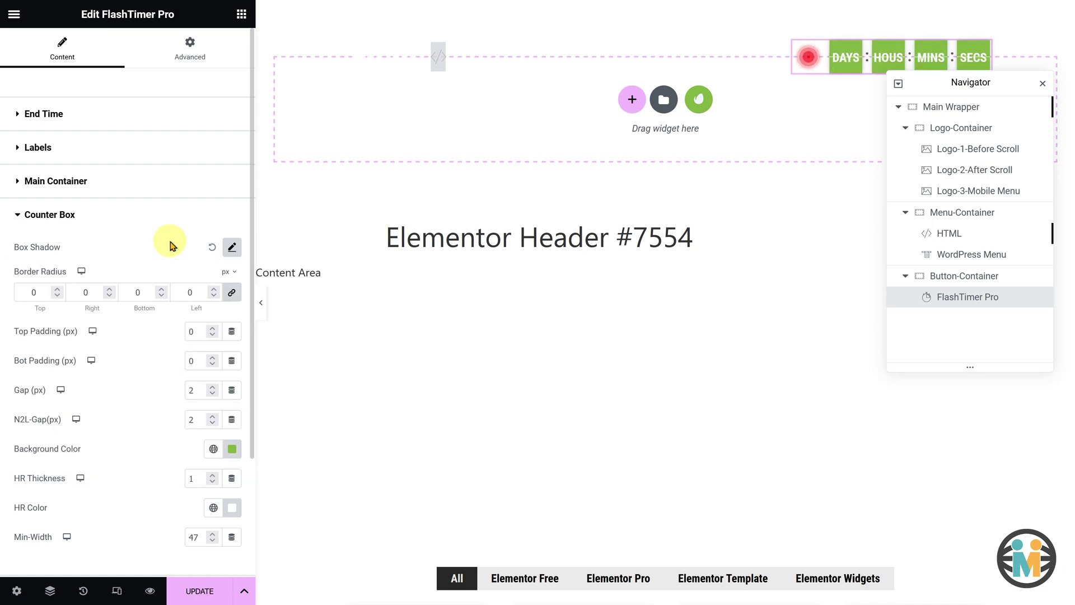
Step: Set the counter boxes' background color to white (#FFFFFF) and their HR color to black
left_click(232, 449)
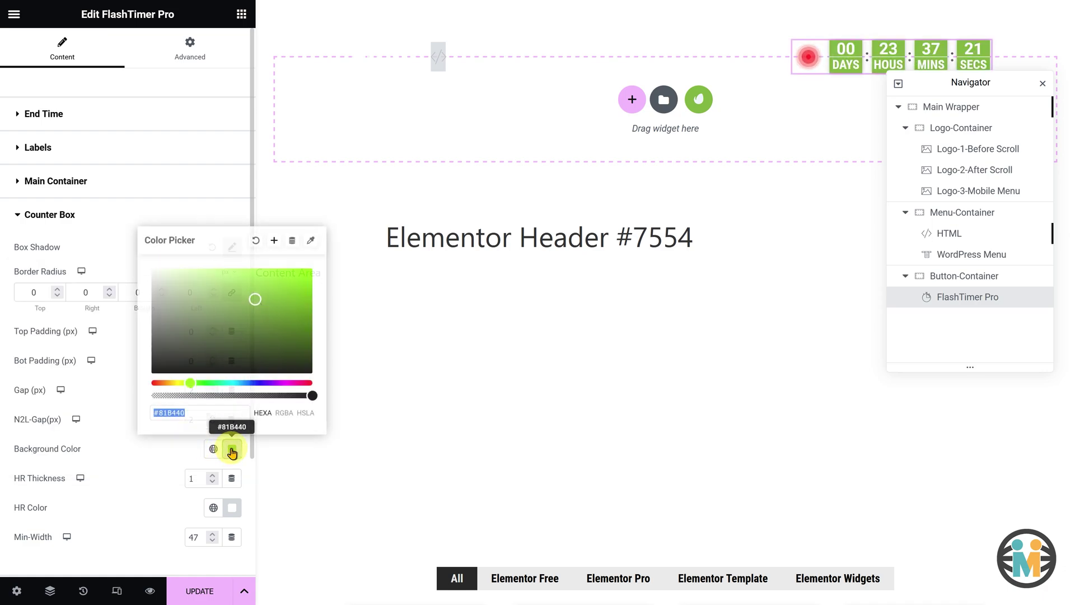
left_click_drag(193, 311, 144, 258)
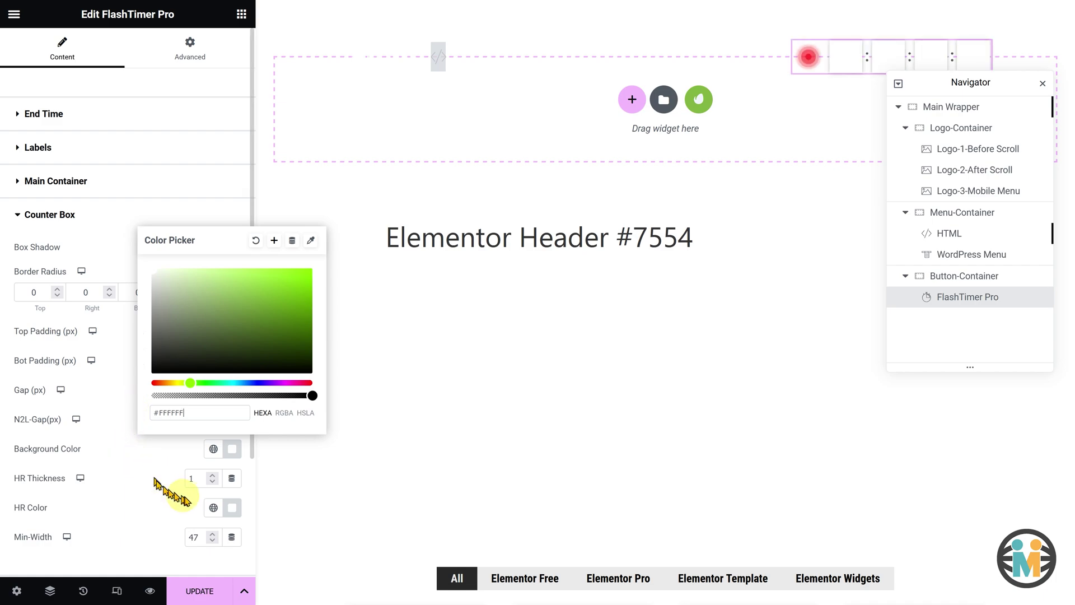
left_click(231, 508)
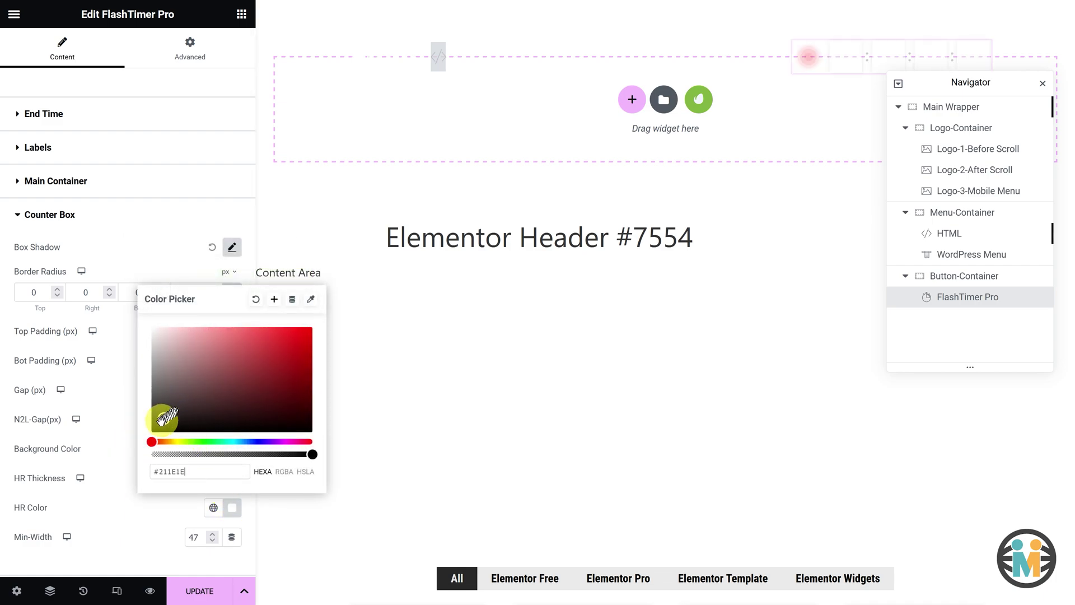
left_click_drag(165, 417, 145, 446)
Step: Set the Min-Width of the timer's counter boxes to 35
left_click(184, 535)
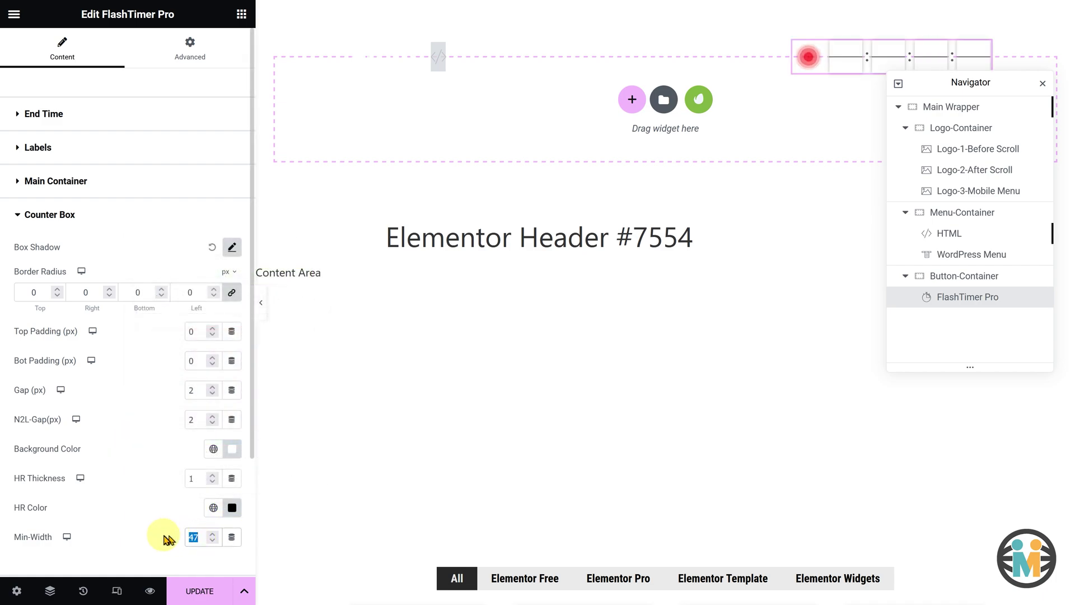
type("35")
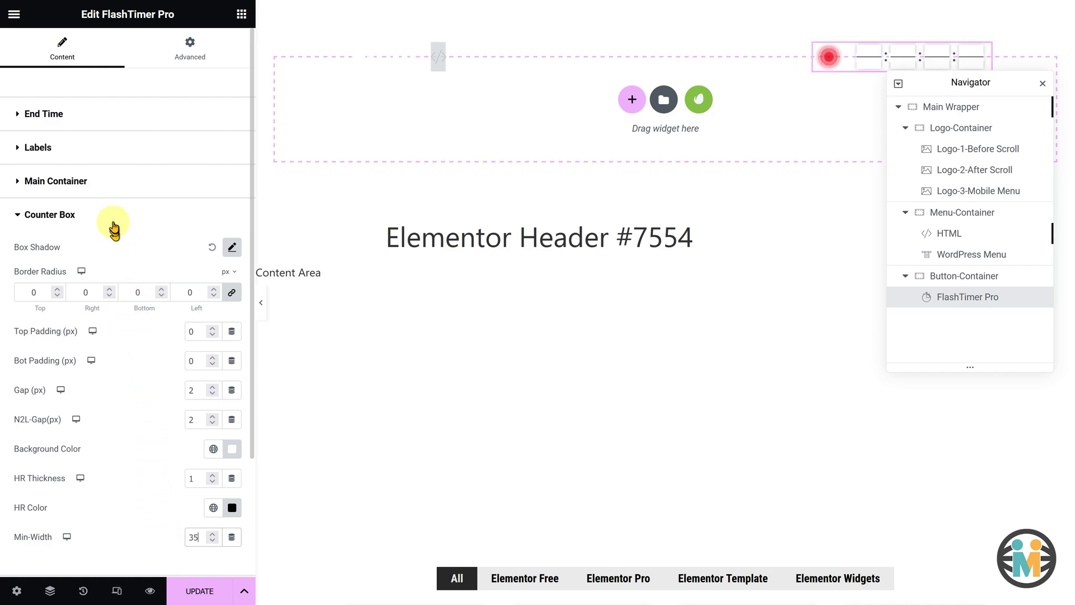
left_click(114, 223)
Step: Set the timer numbers' typography to size 16 px, weight 600 (Semi Bold) and line height 14 px
left_click(107, 247)
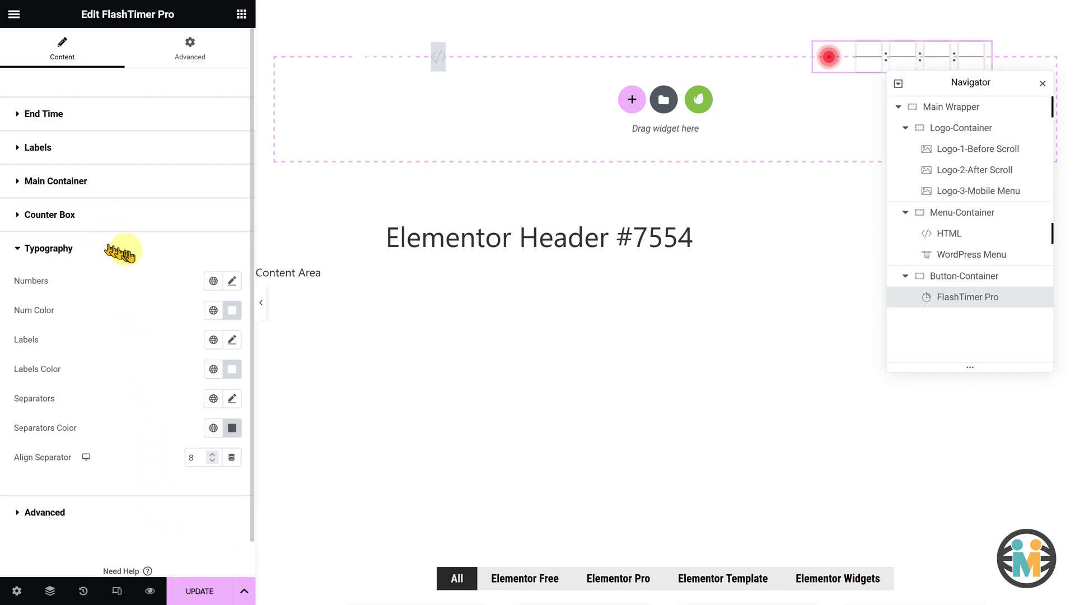
left_click(232, 280)
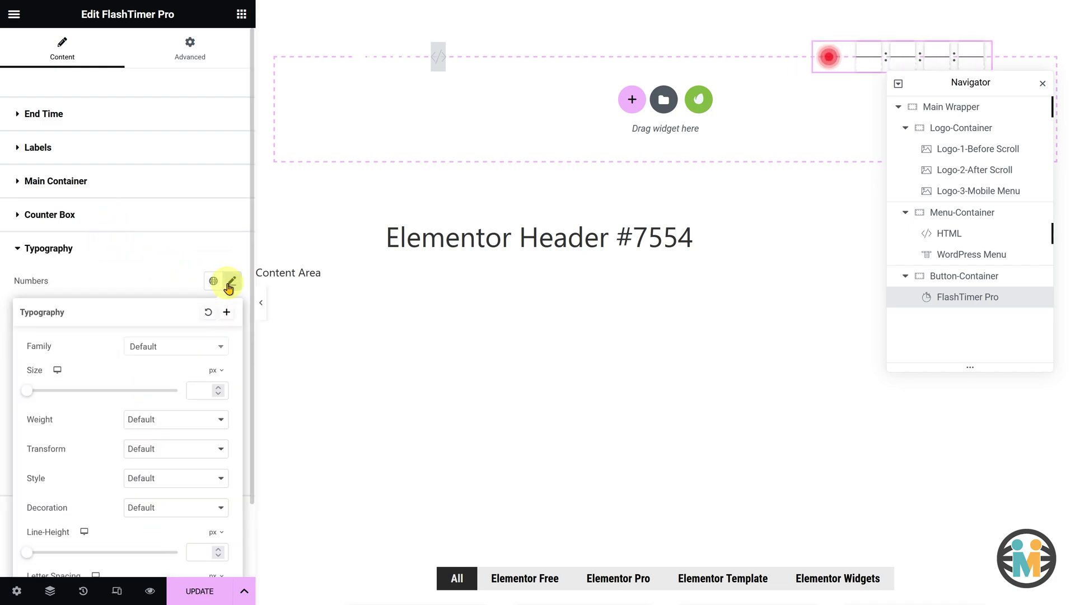
left_click(192, 395)
type("16")
left_click(180, 419)
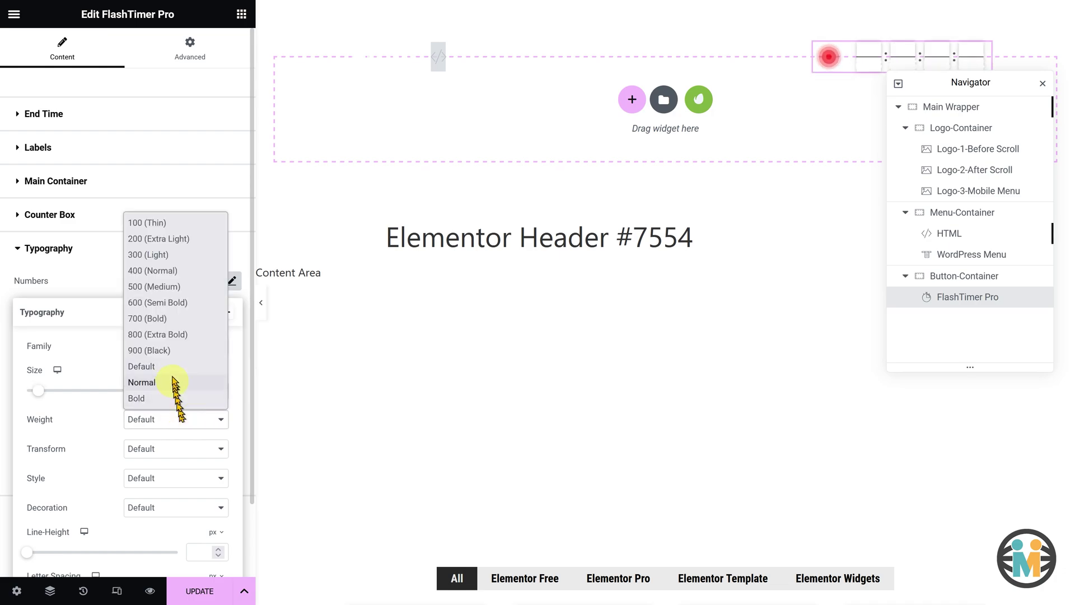
left_click(166, 305)
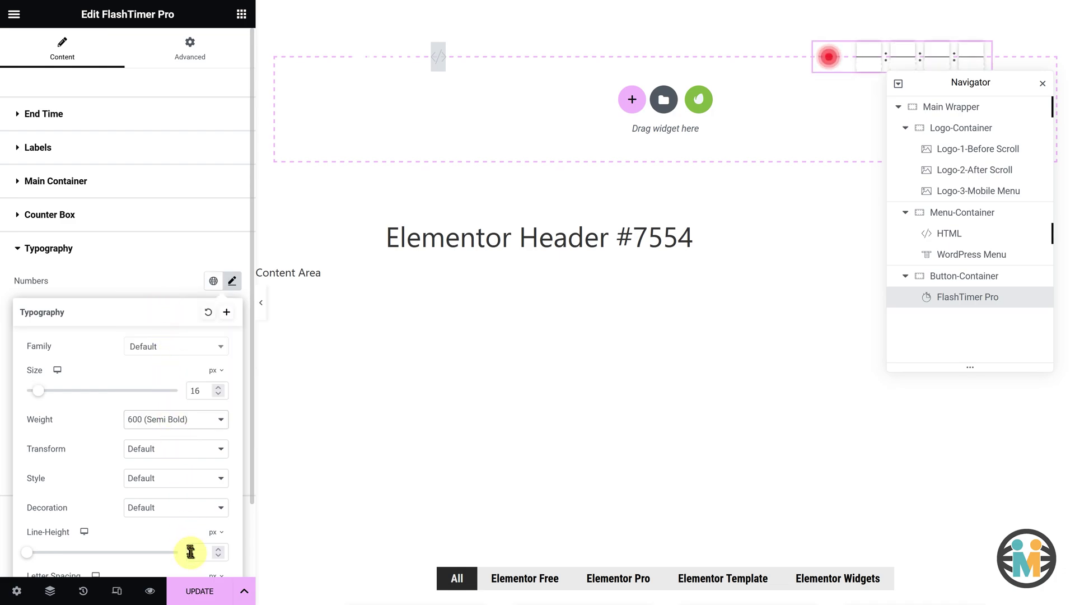
type("20")
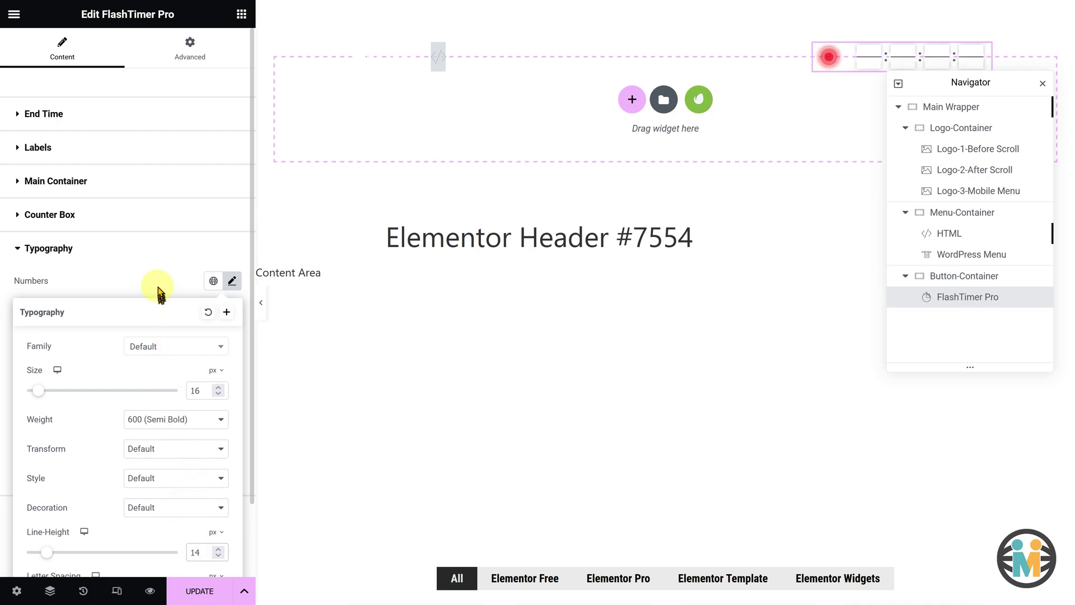
left_click(159, 288)
Step: Change the color of the timer's numbers to black
left_click(232, 310)
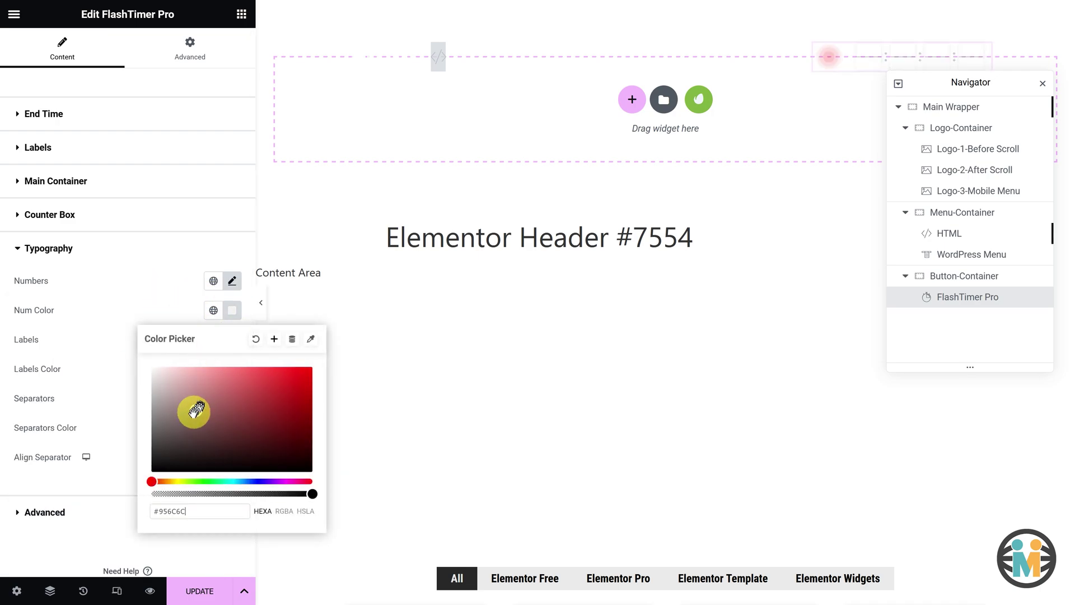
left_click_drag(192, 408, 148, 495)
left_click(103, 348)
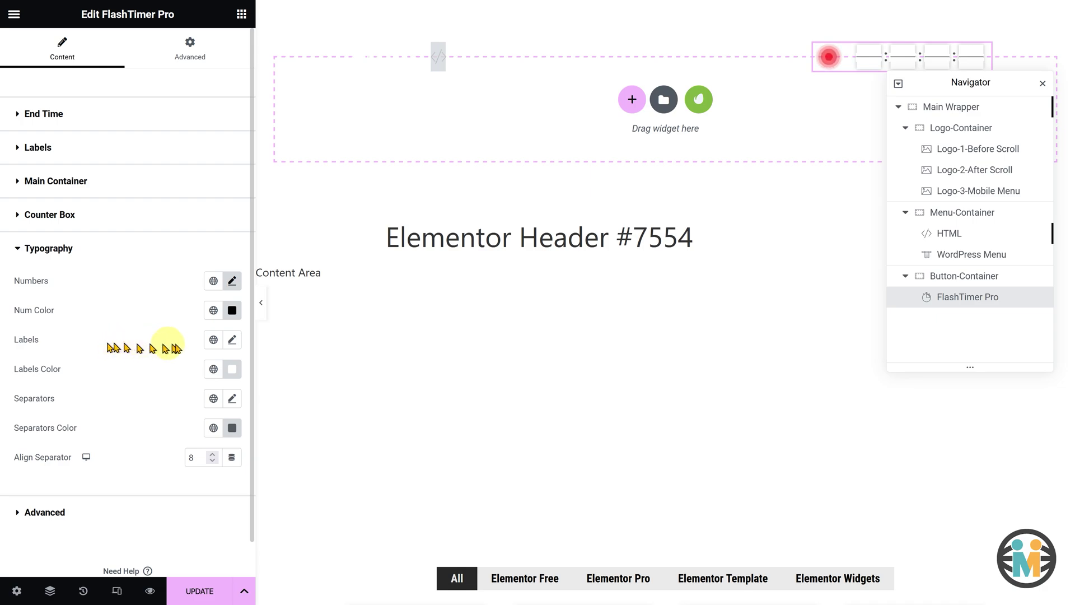
Step: Set the timer labels' typography to size 14 px and weight 600 (Semi Bold), with a custom line height
left_click(231, 341)
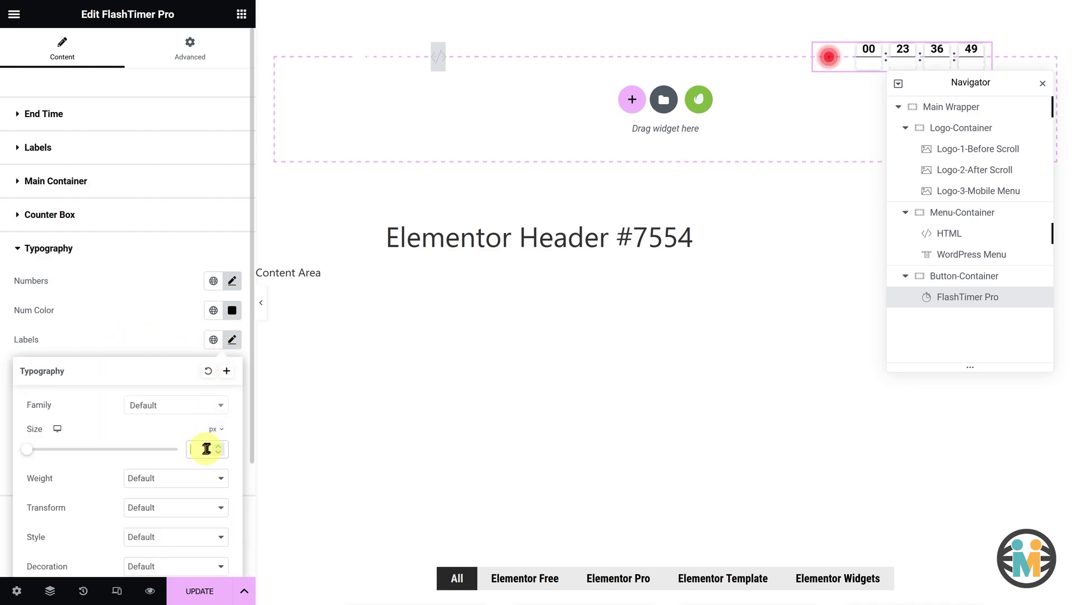
left_click(185, 479)
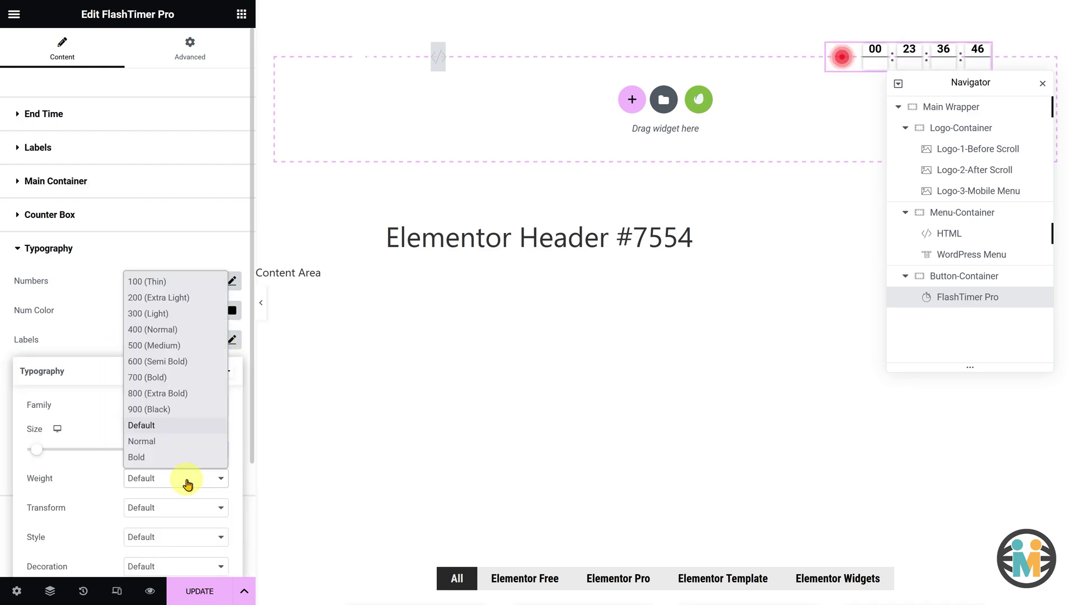
left_click(180, 364)
scroll(173, 415, "down", 3)
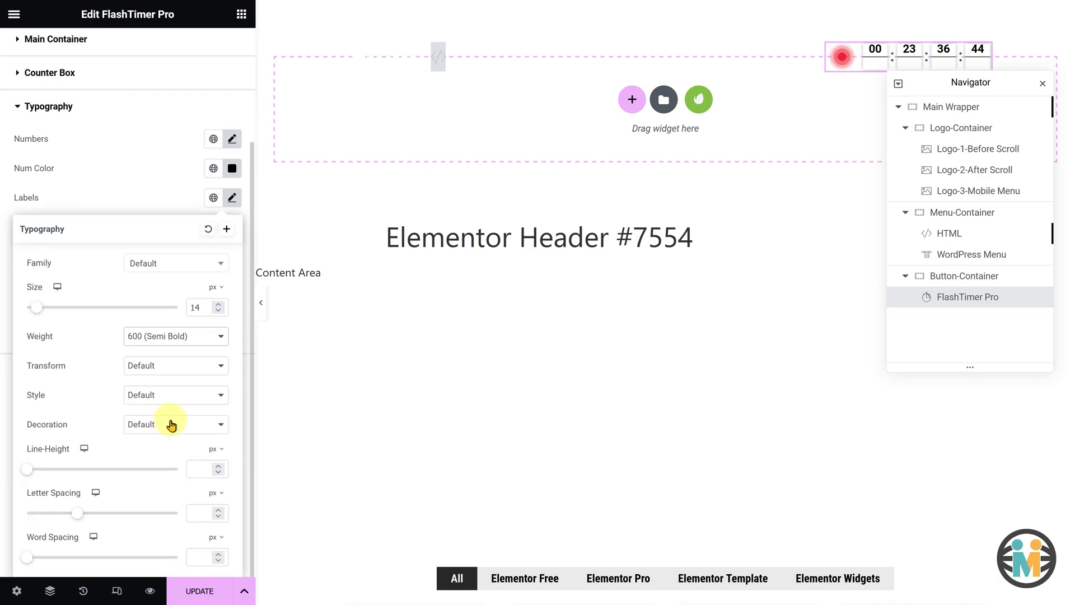
type("14")
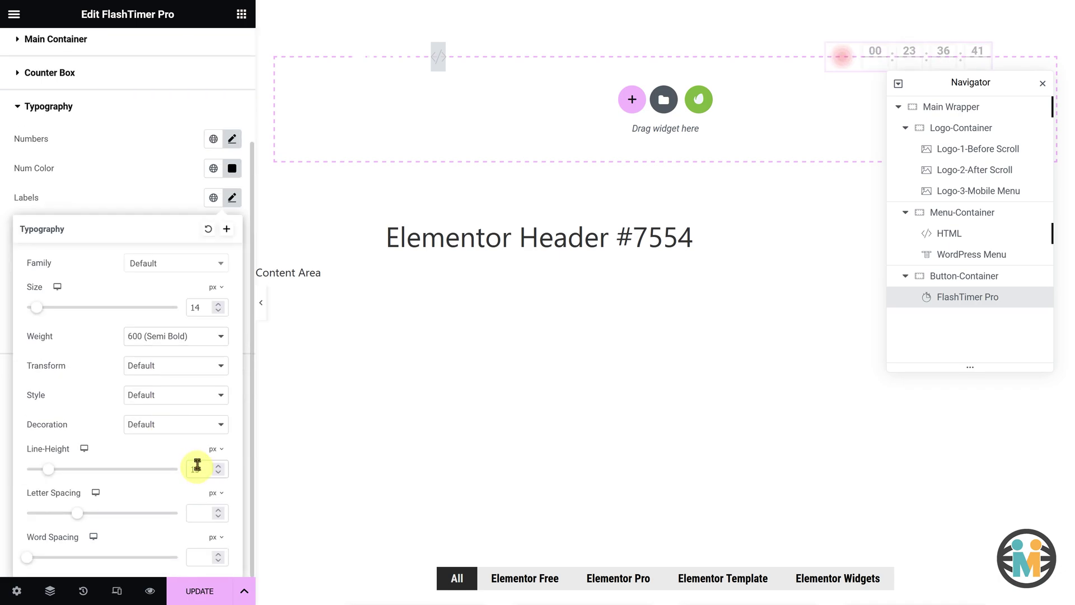
left_click(149, 209)
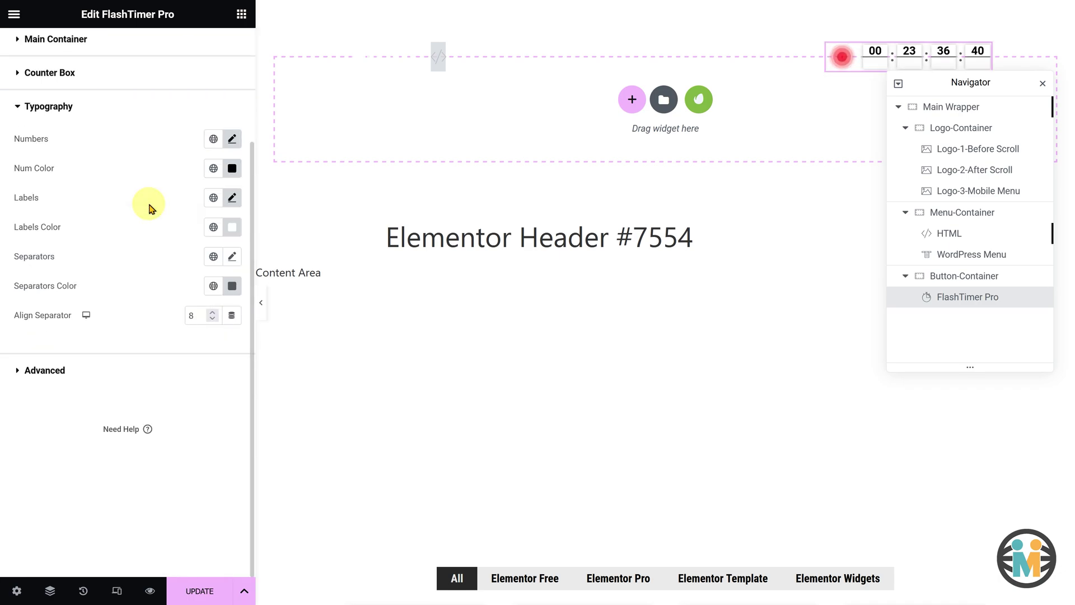
Step: Change the color of the timer's labels to black (#000000)
left_click(234, 228)
left_click_drag(158, 391, 151, 494)
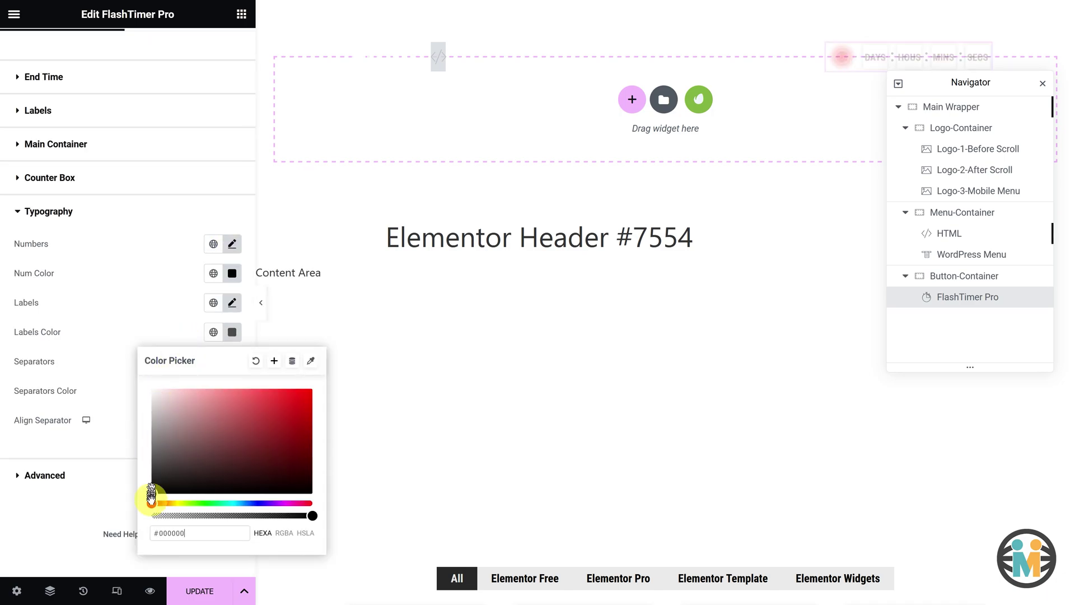
left_click(121, 351)
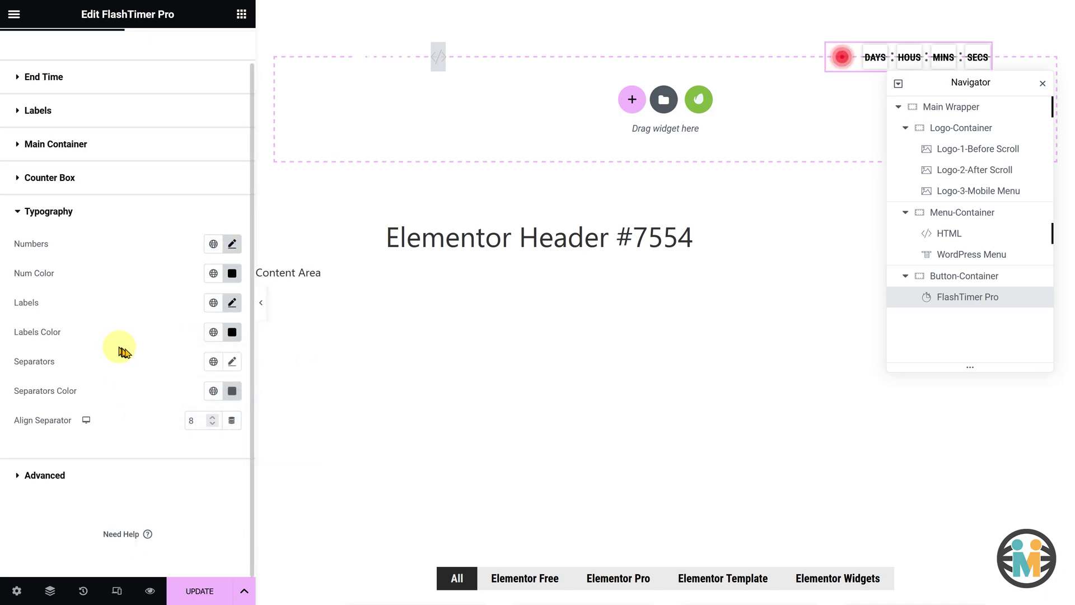
Step: Set the typography size of the timer's separators to 20 px
left_click(232, 362)
left_click(198, 471)
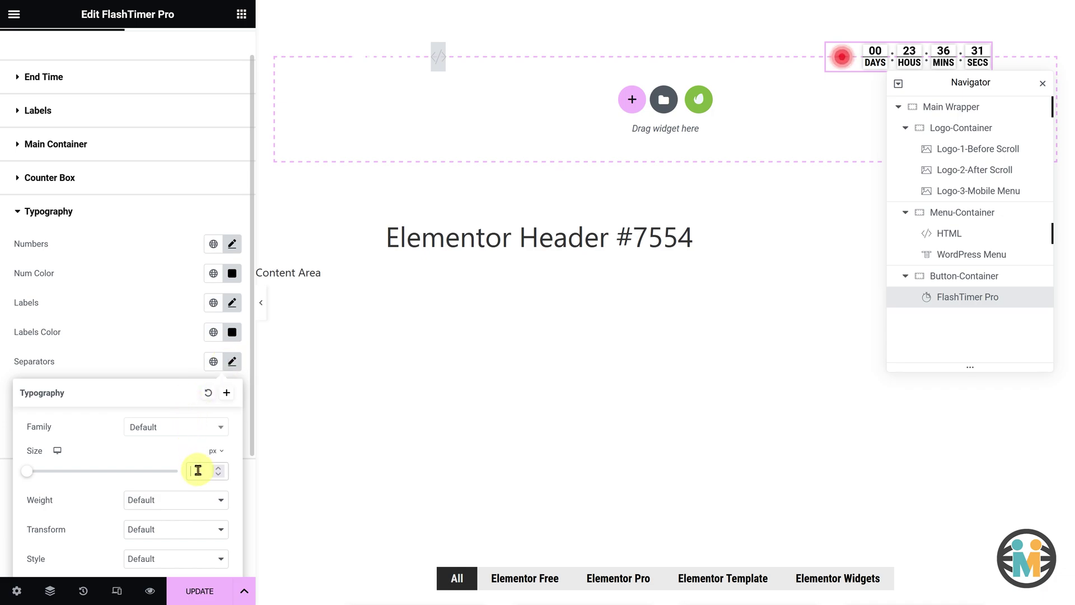
type("20")
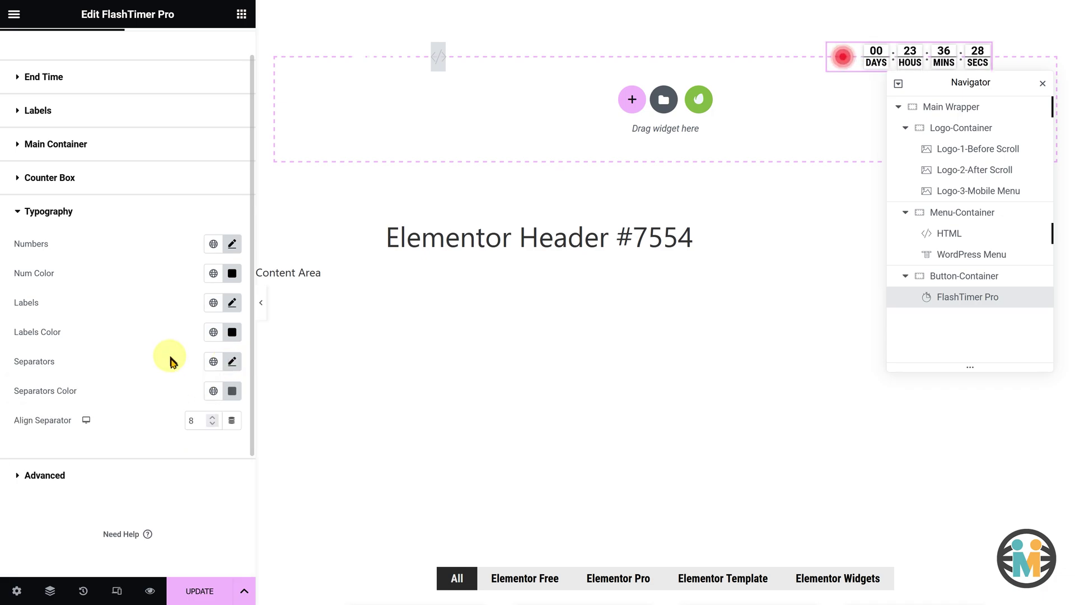
Step: Set the timer's separator color to white (#FFFFFF) and the Align Separator value to 7
left_click(231, 391)
left_click_drag(169, 276, 139, 204)
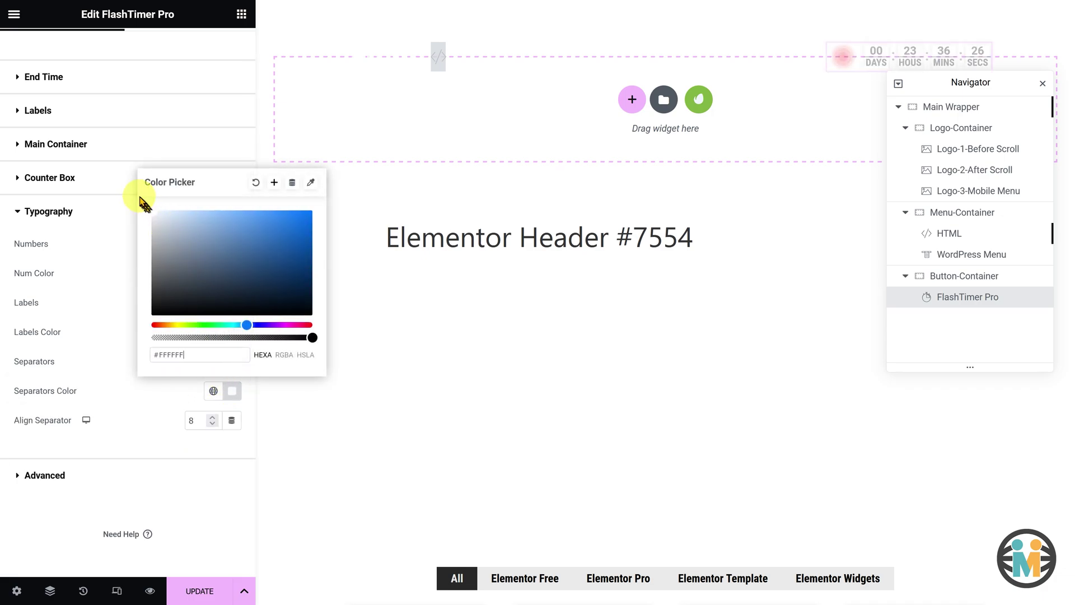
left_click(101, 344)
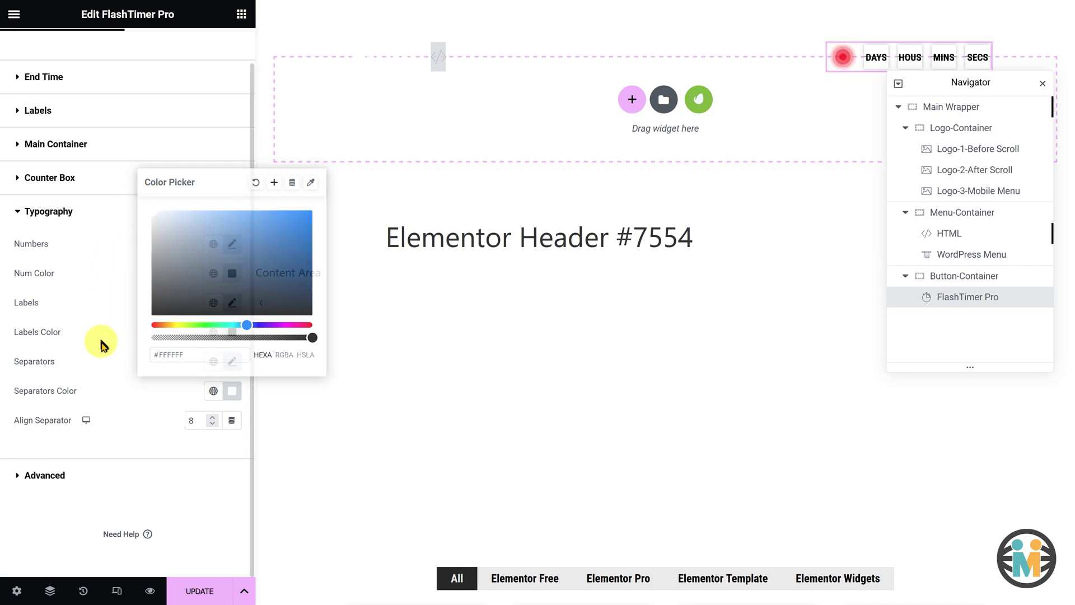
left_click(212, 425)
scroll(210, 364, "up", 1)
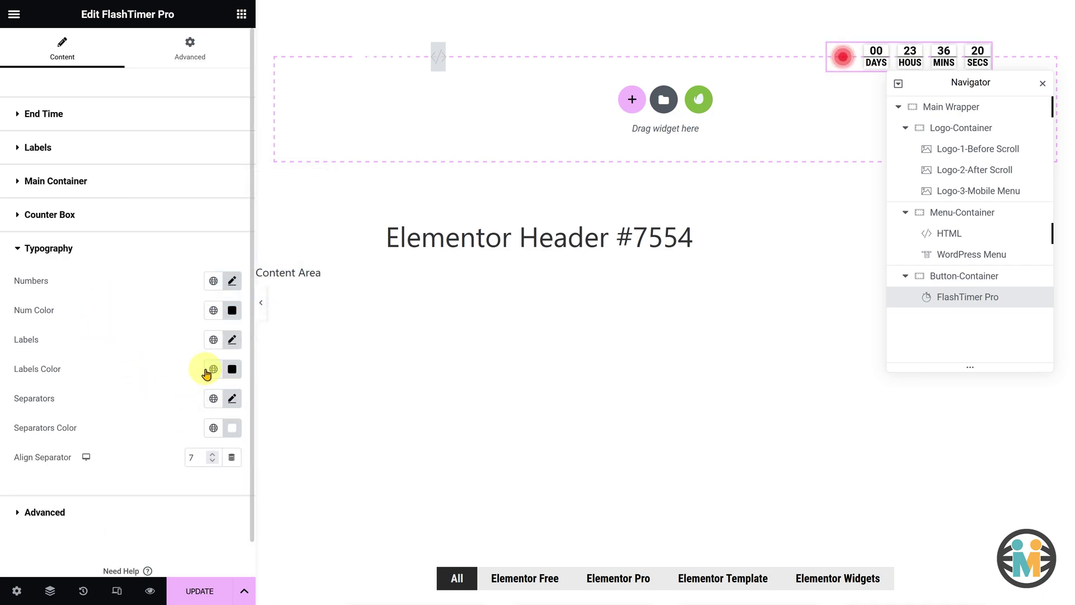
Step: Set the FlashTimer Pro widget's padding to 0 on all sides
left_click(202, 62)
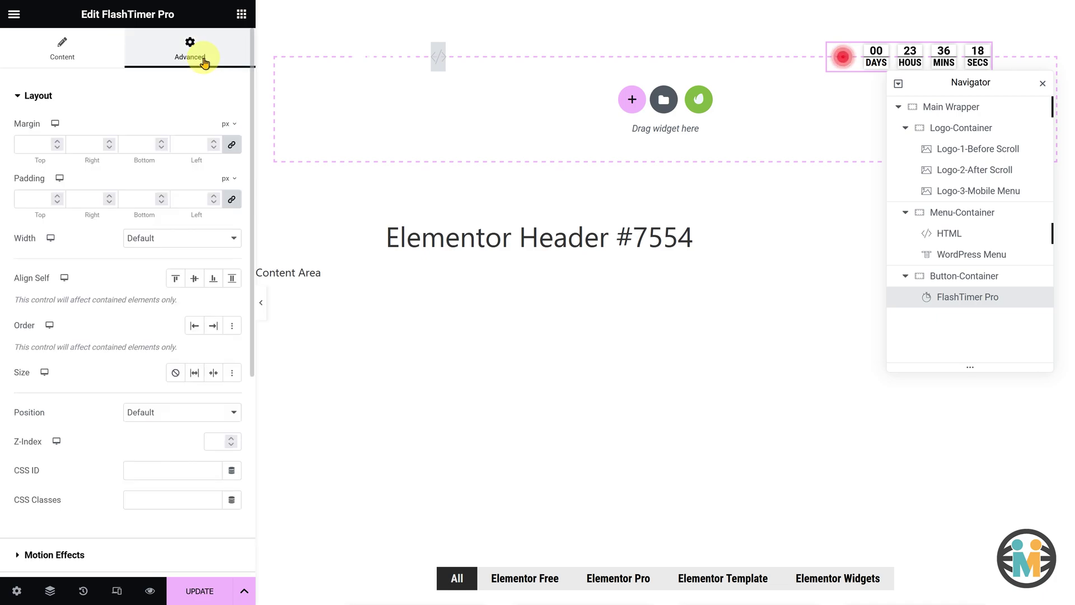
left_click(195, 198)
type("0")
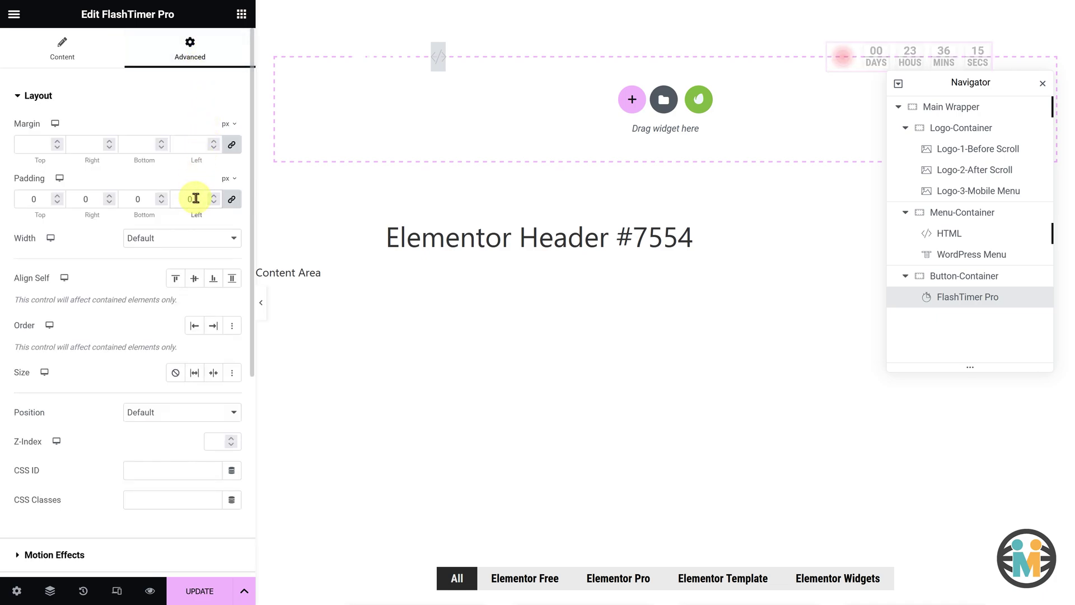
Step: Find the Button widget, add it to Button-Container and place it after FlashTimer Pro
left_click(240, 15)
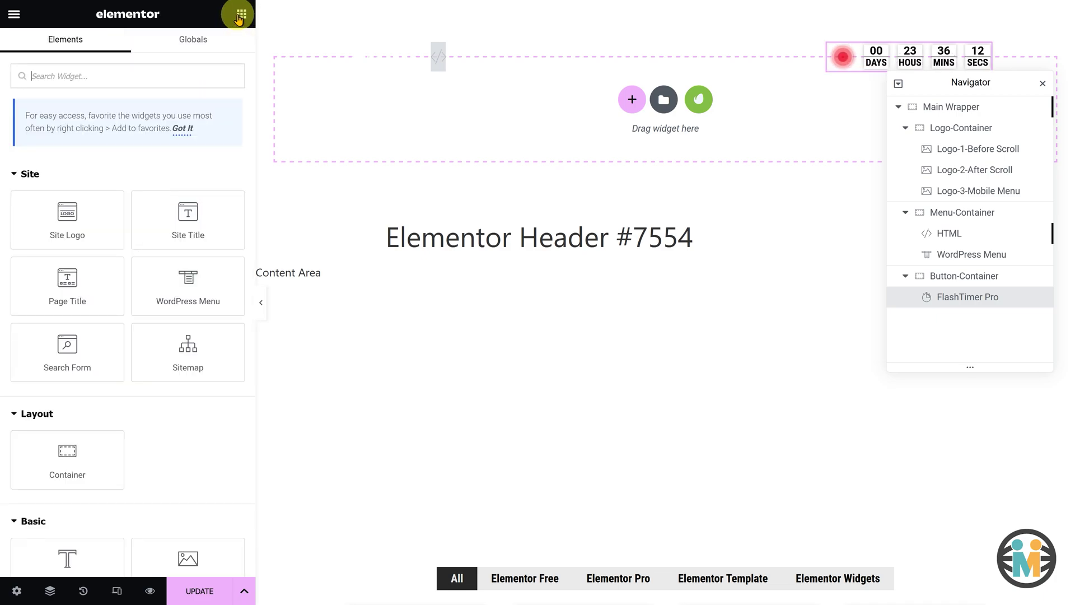
left_click(200, 73)
type("Button")
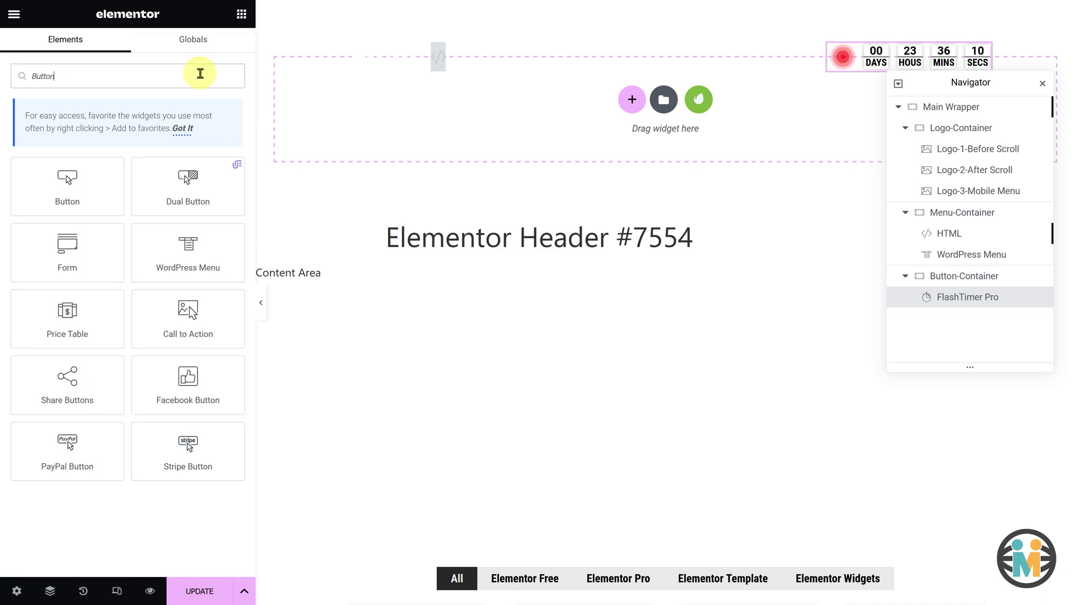
left_click_drag(104, 171, 847, 62)
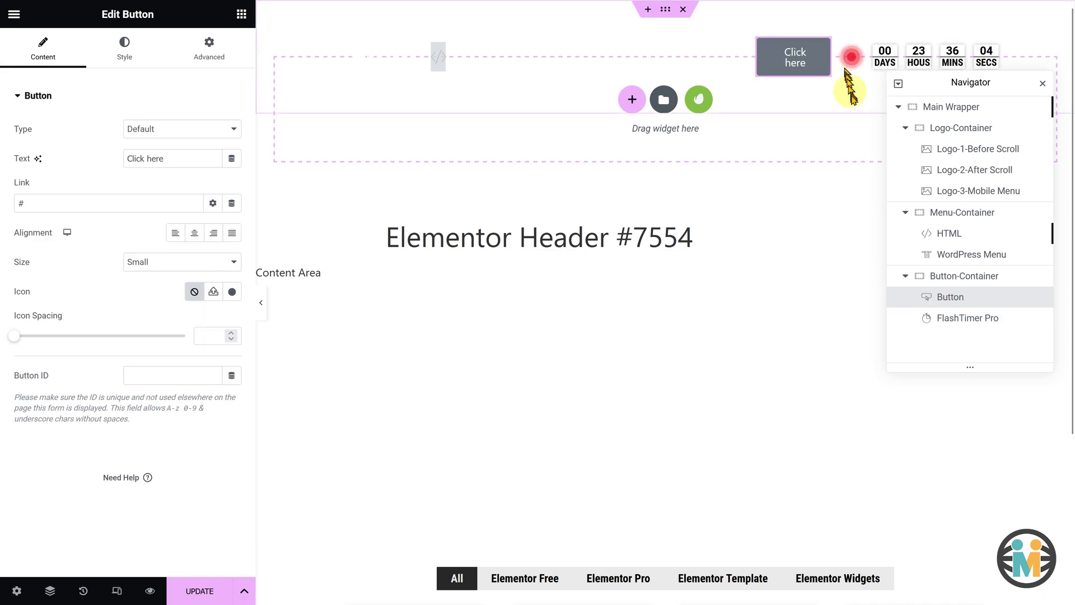
left_click_drag(944, 298, 944, 323)
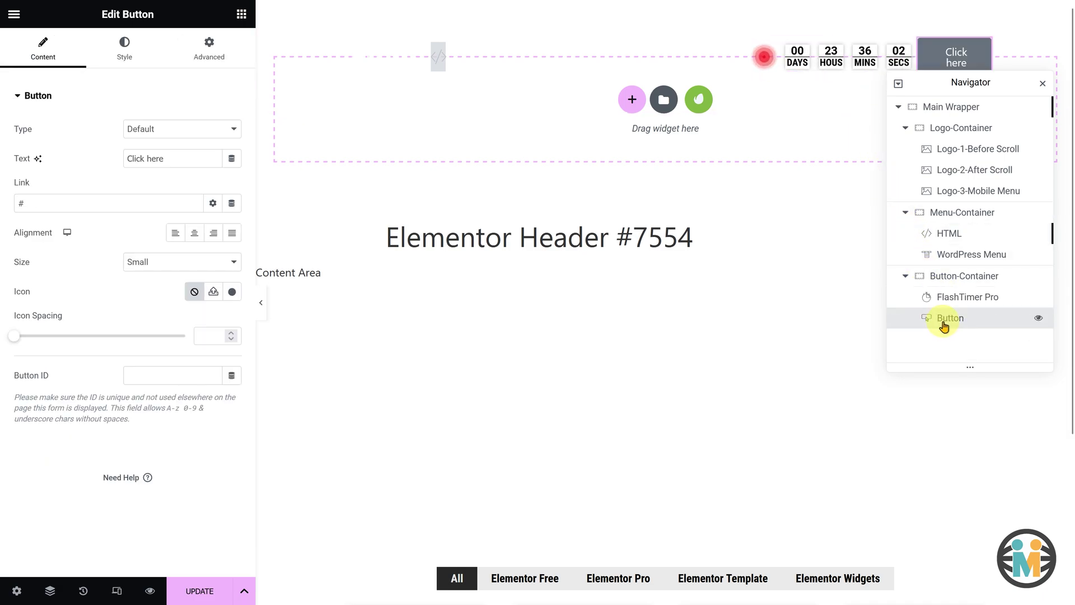
Step: Set the button's text to "Flash Sale" and open its style settings
left_click_drag(180, 158, 114, 157)
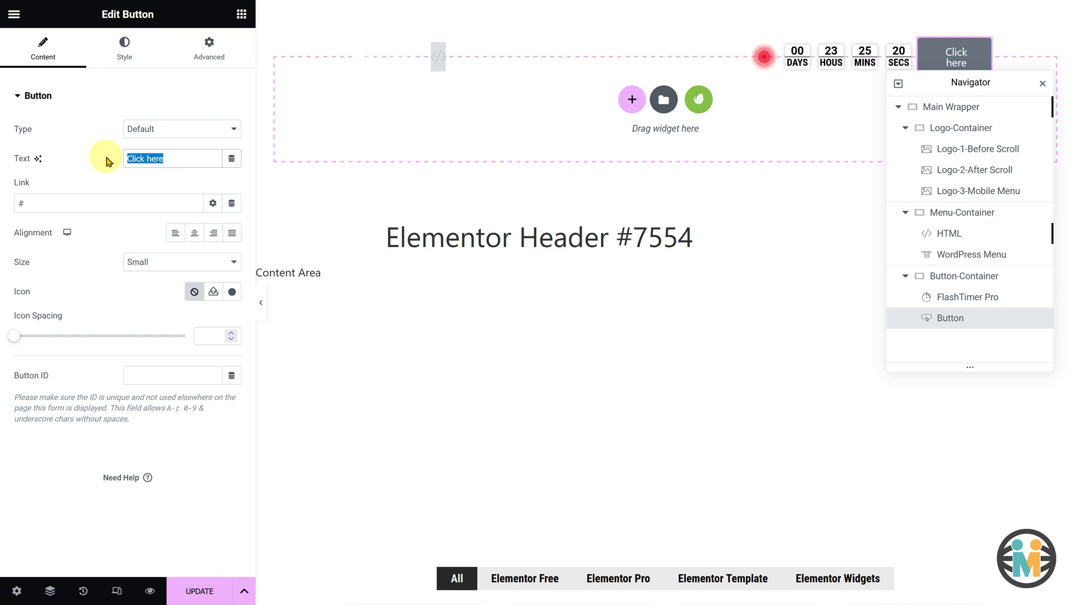
type("Flash Sale")
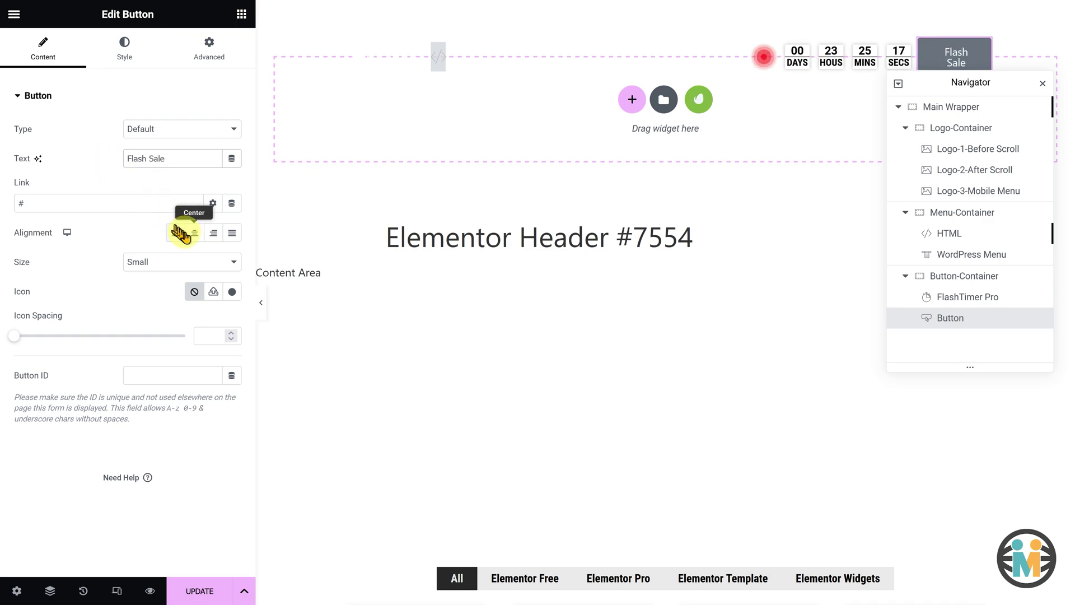
left_click(124, 49)
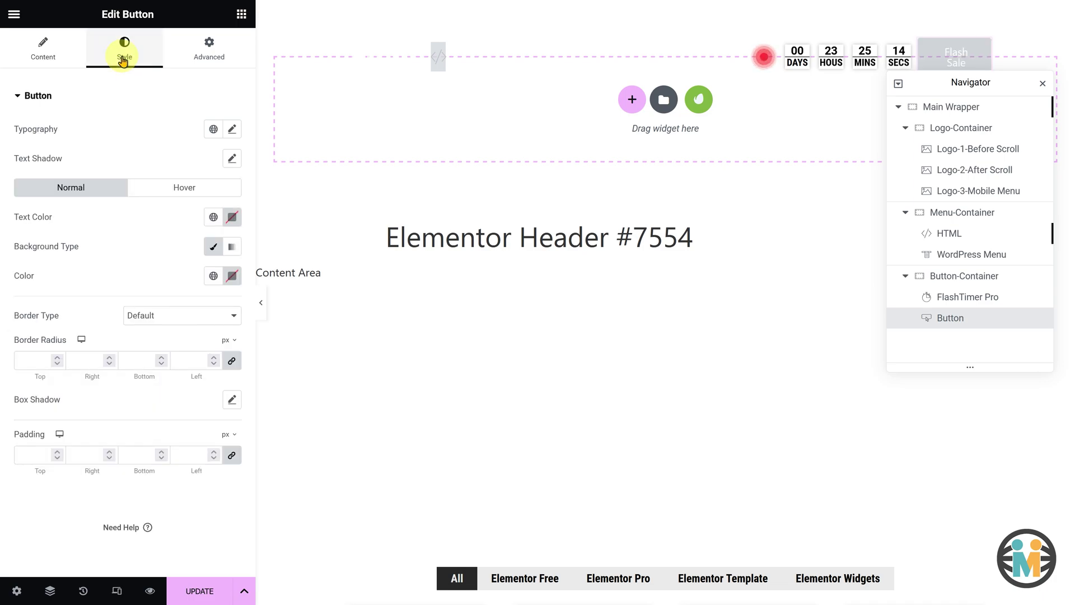
Step: Set the Flash Sale button's typography to Poppins, size 16 px, weight 600 (Semi Bold)
left_click(232, 129)
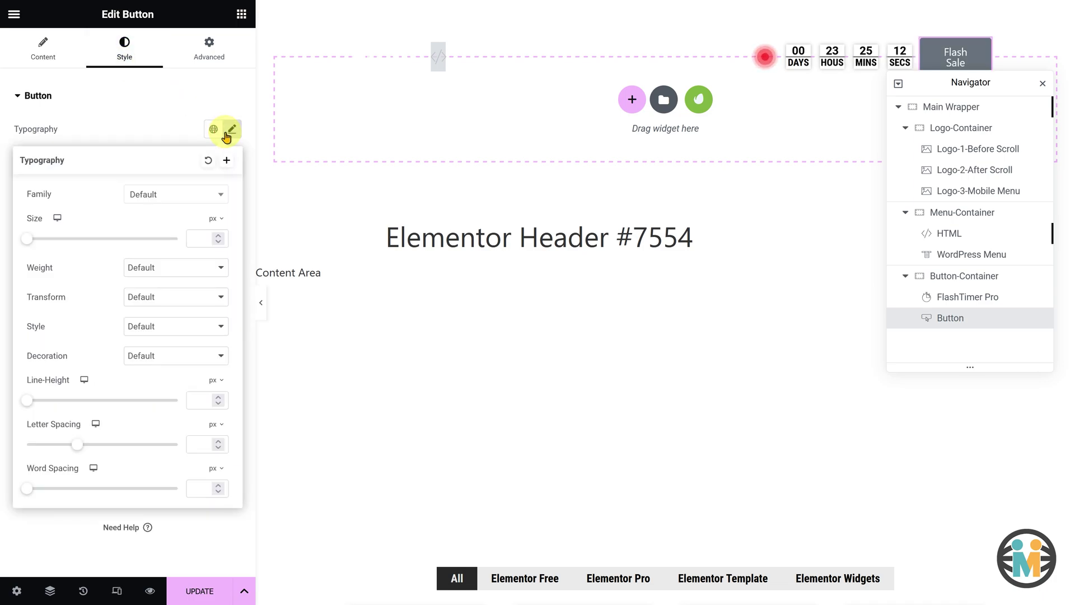
left_click(191, 195)
type("poppins")
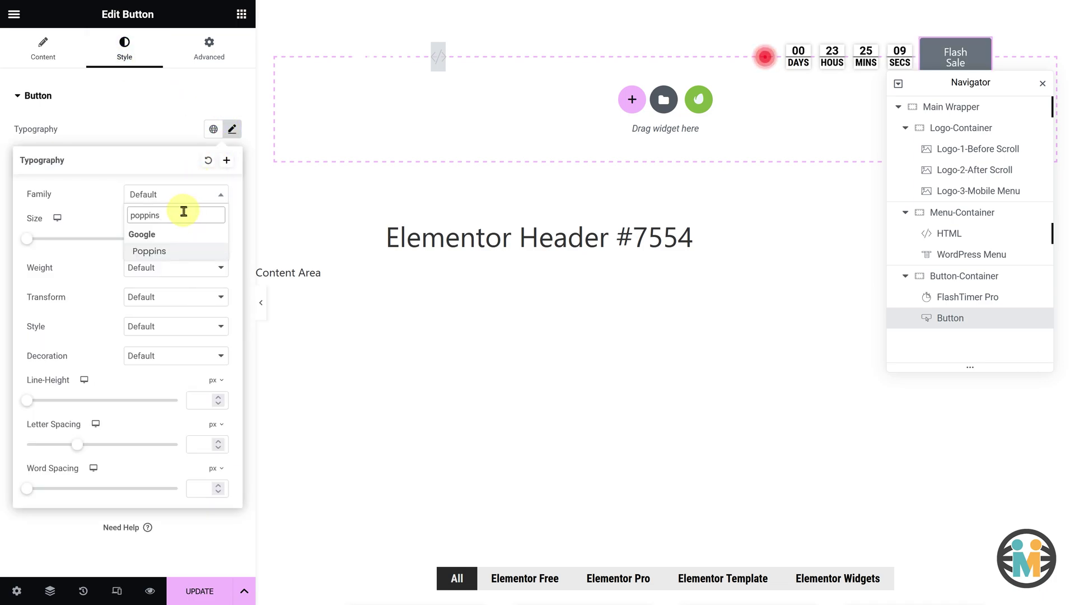
left_click(170, 251)
type("16")
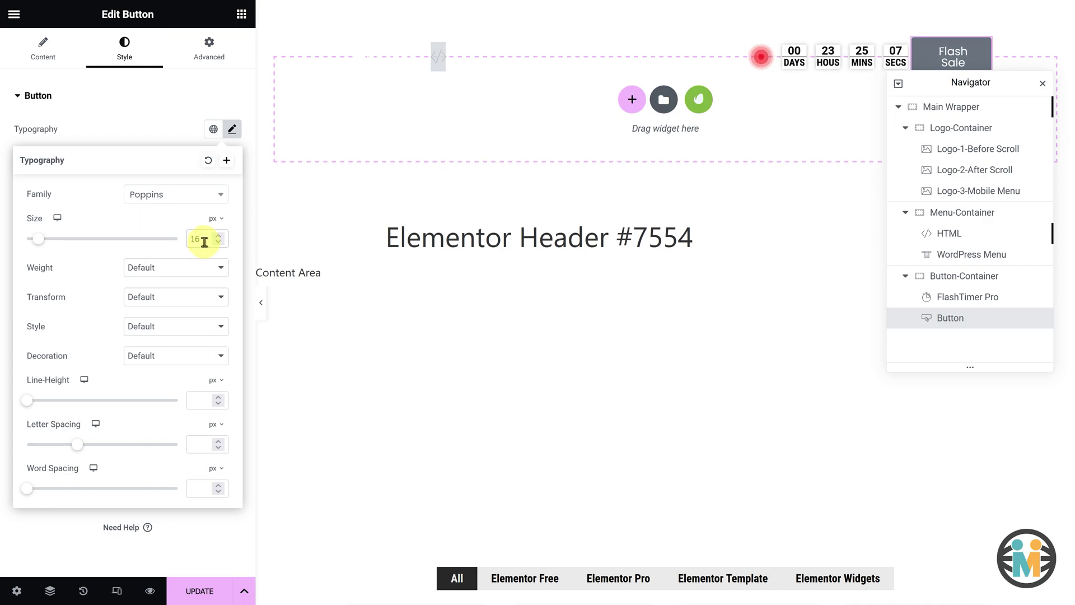
left_click(191, 267)
left_click(157, 367)
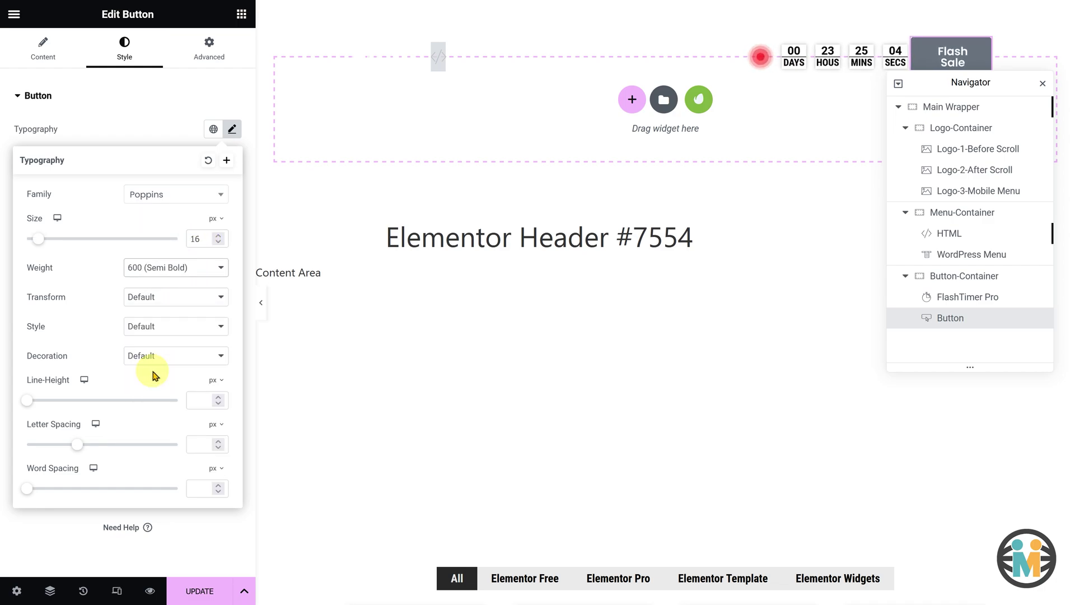
left_click(153, 129)
Step: Set the button's normal text color to white and its background color to #FF404C
left_click(232, 217)
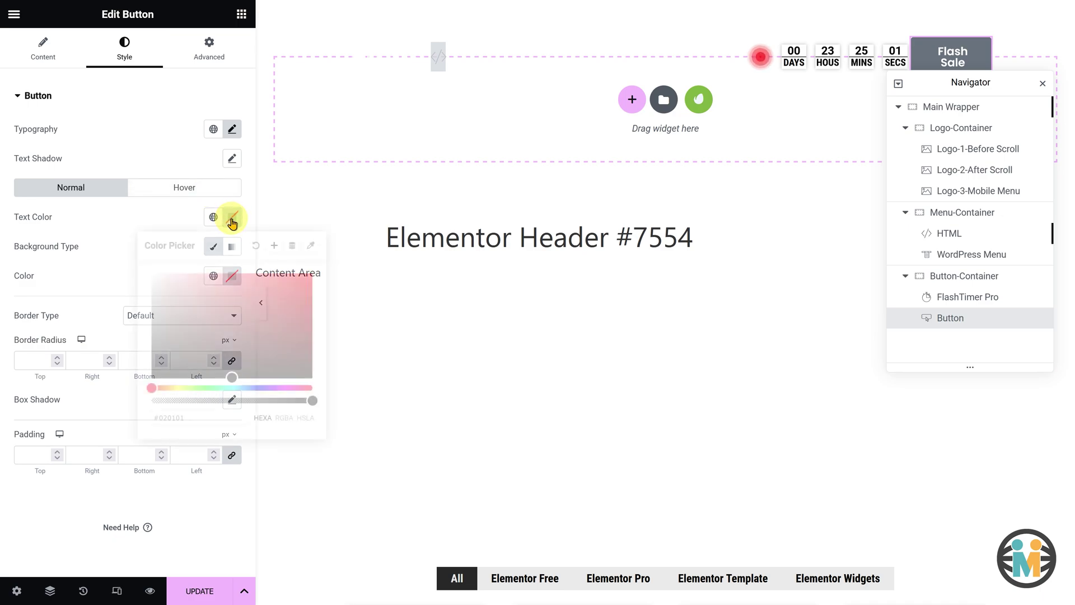
left_click(193, 280)
left_click(119, 252)
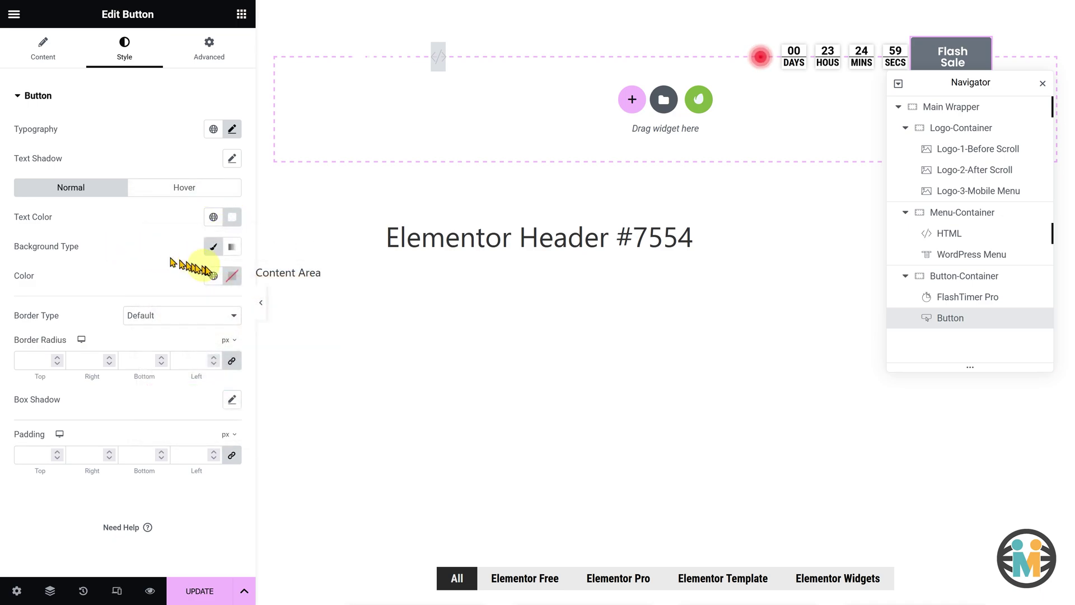
left_click(230, 276)
key("ctrl+v")
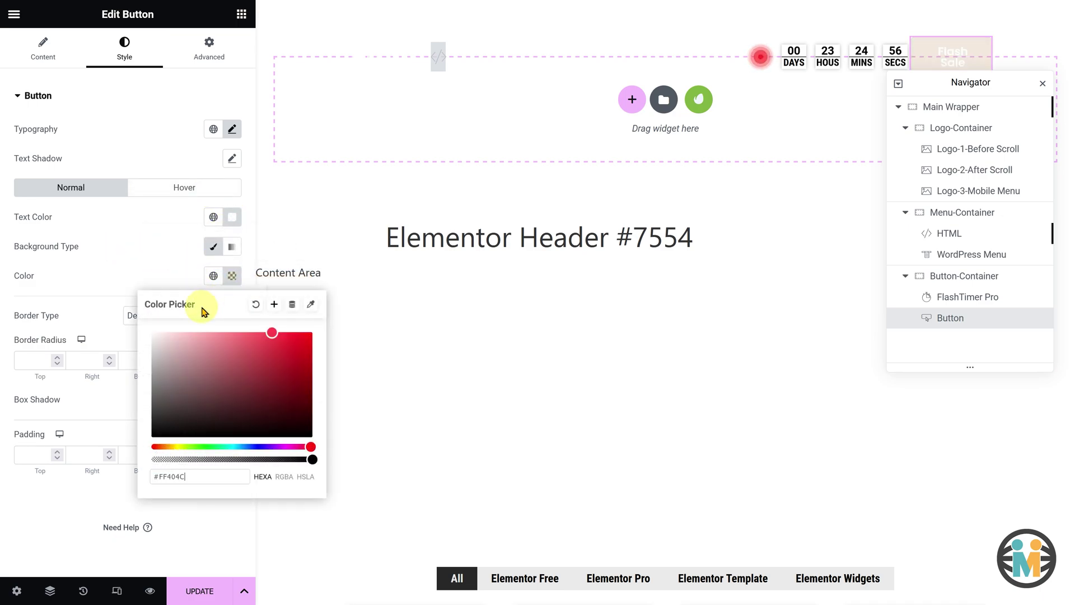
left_click(163, 240)
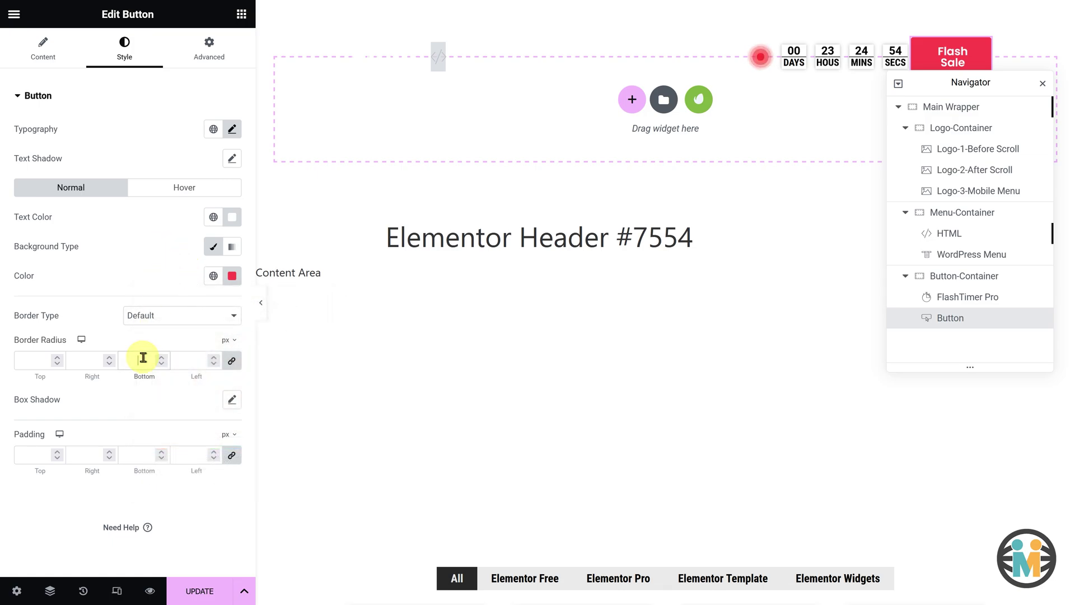
Step: Set the button's border radius to 0 and padding to 10 px on all sides, and give it only a left margin
type("10")
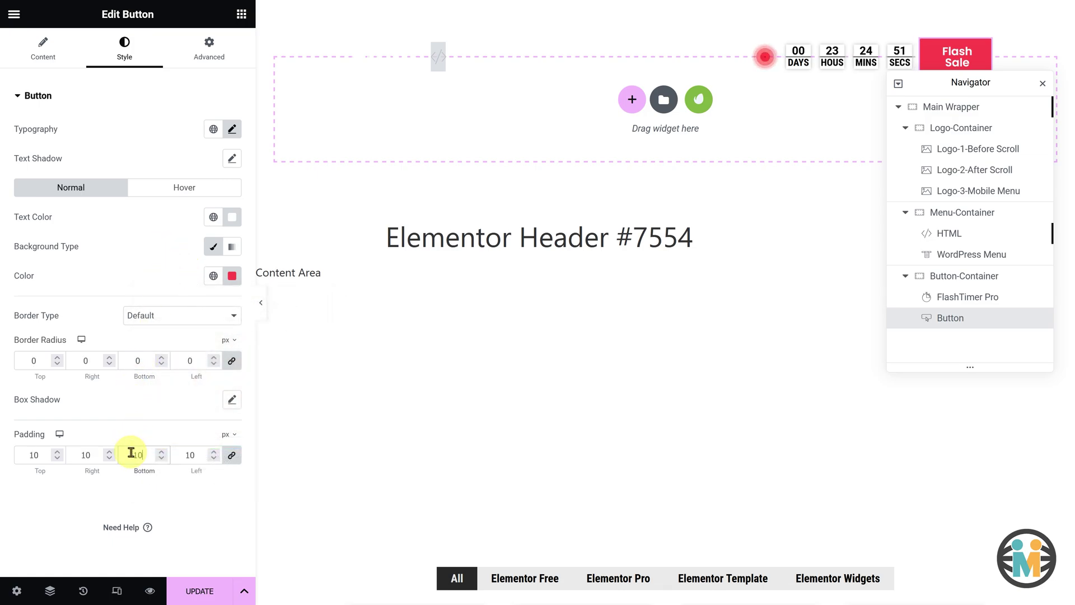
left_click(222, 64)
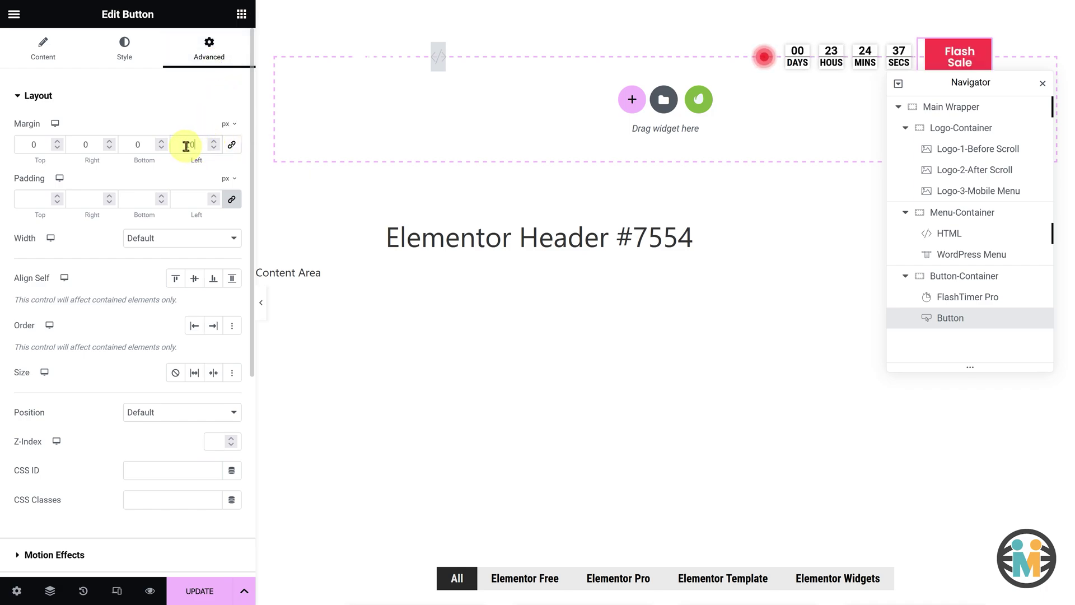
Step: Add custom CSS to the button, selector .elementor-button-text{ white-space: nowrap; }, and save the template without adding a display condition
scroll(129, 330, "down", 5)
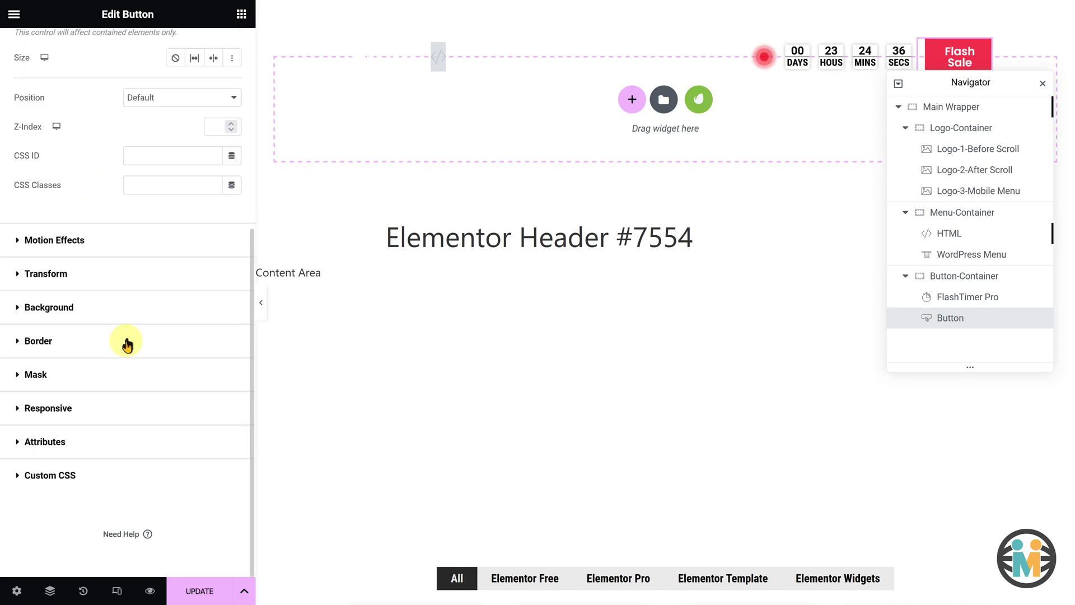
left_click(79, 473)
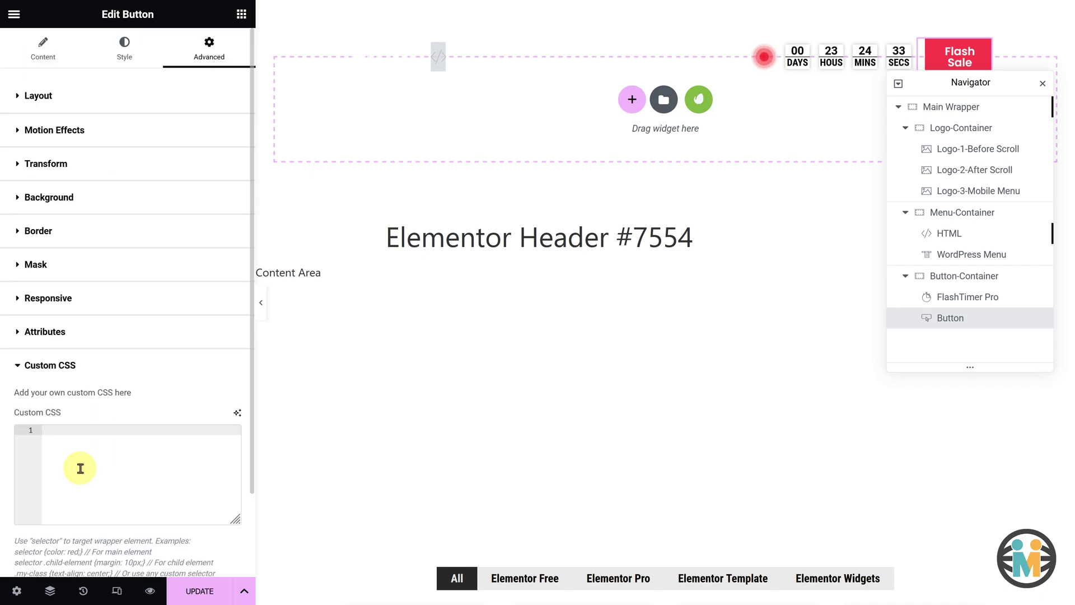
type("selector .elementor-button-text{ white-space: nowrap; }")
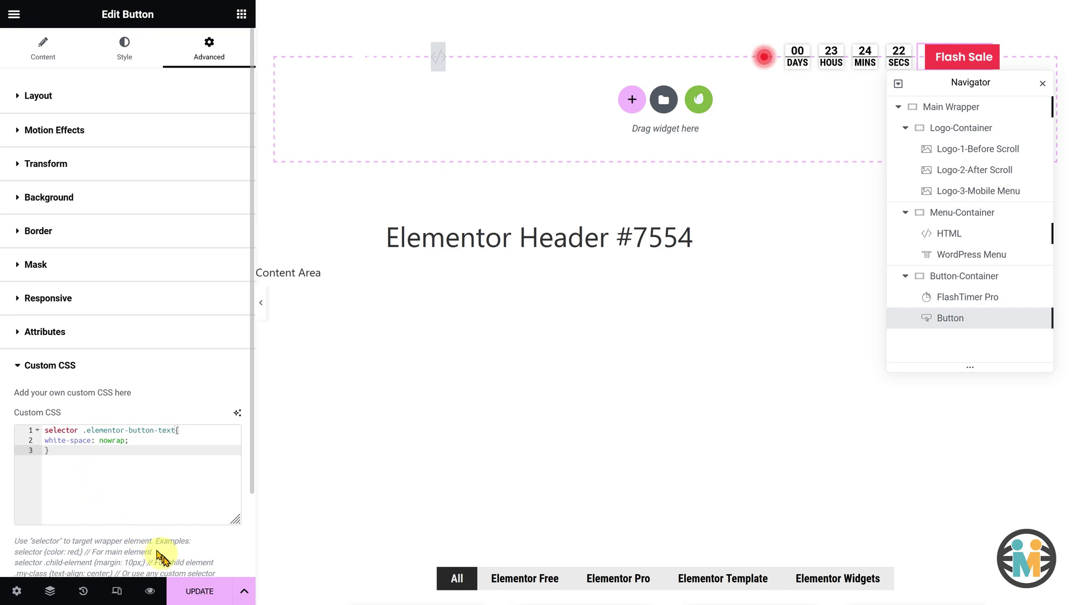
left_click(202, 591)
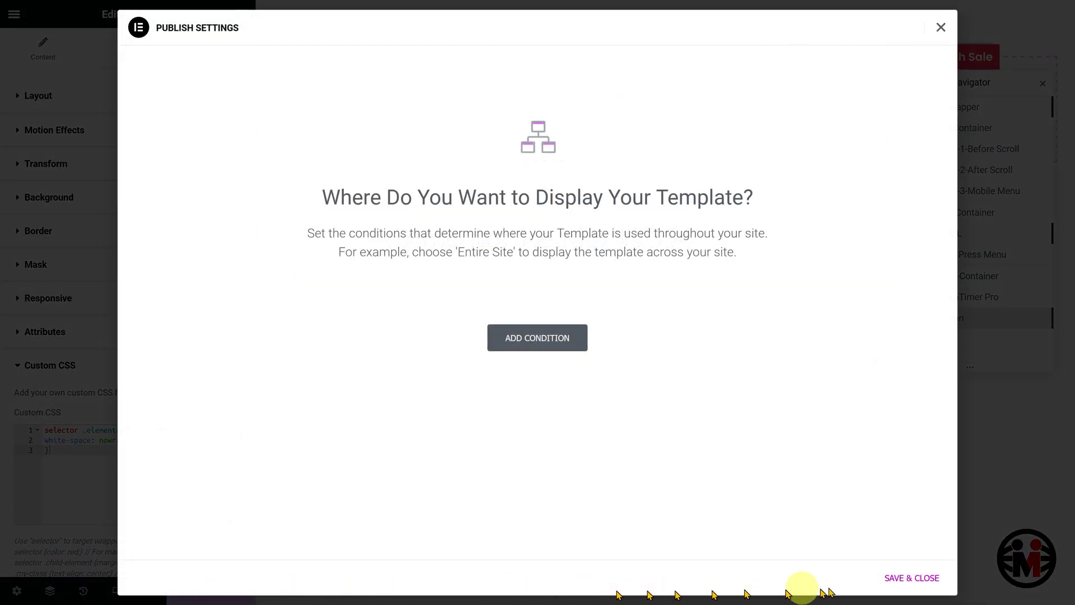
left_click(927, 578)
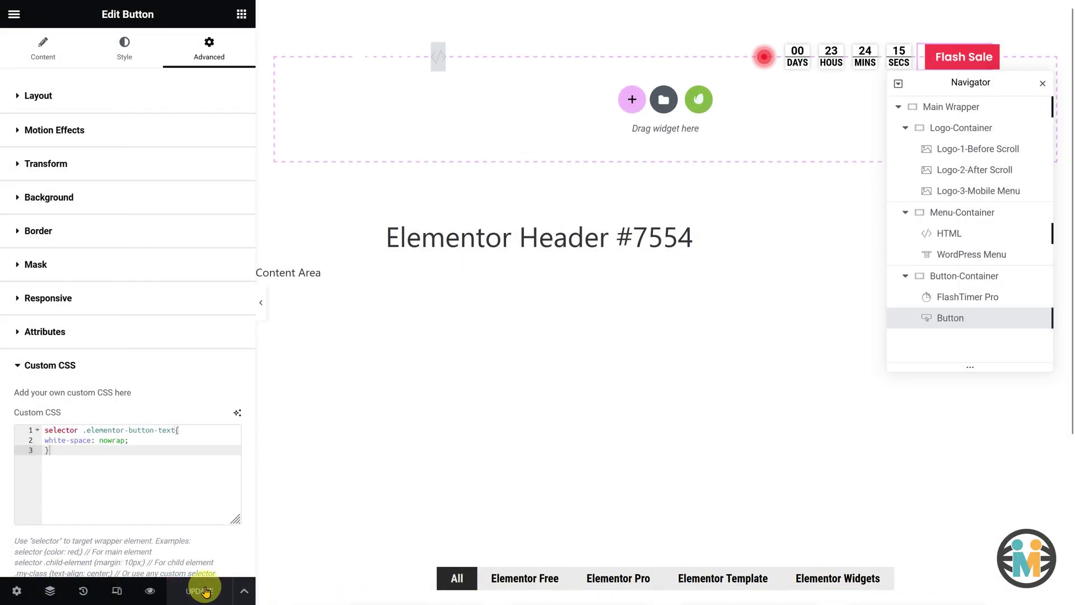
Step: In responsive mode for Tablet Portrait, set Button-Container's width to 0 px and its overflow to Hidden
left_click(117, 591)
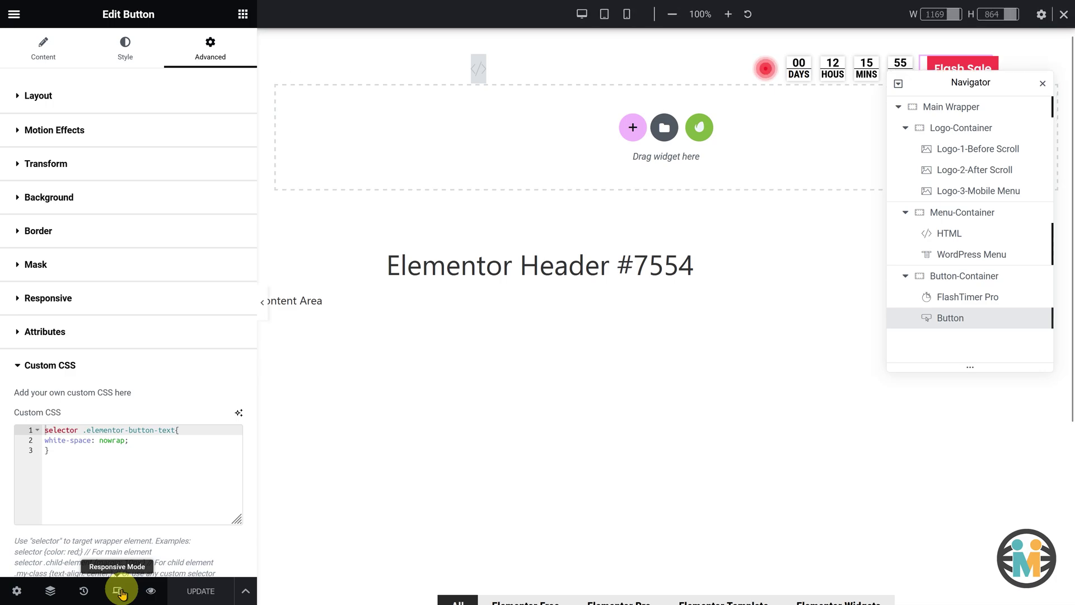
left_click(604, 14)
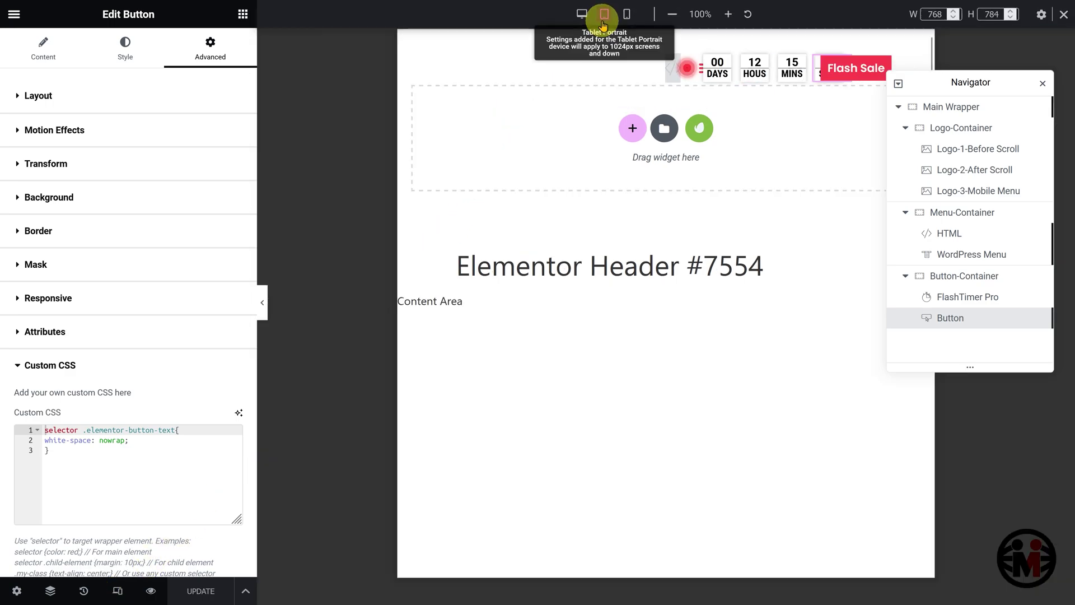
left_click(947, 275)
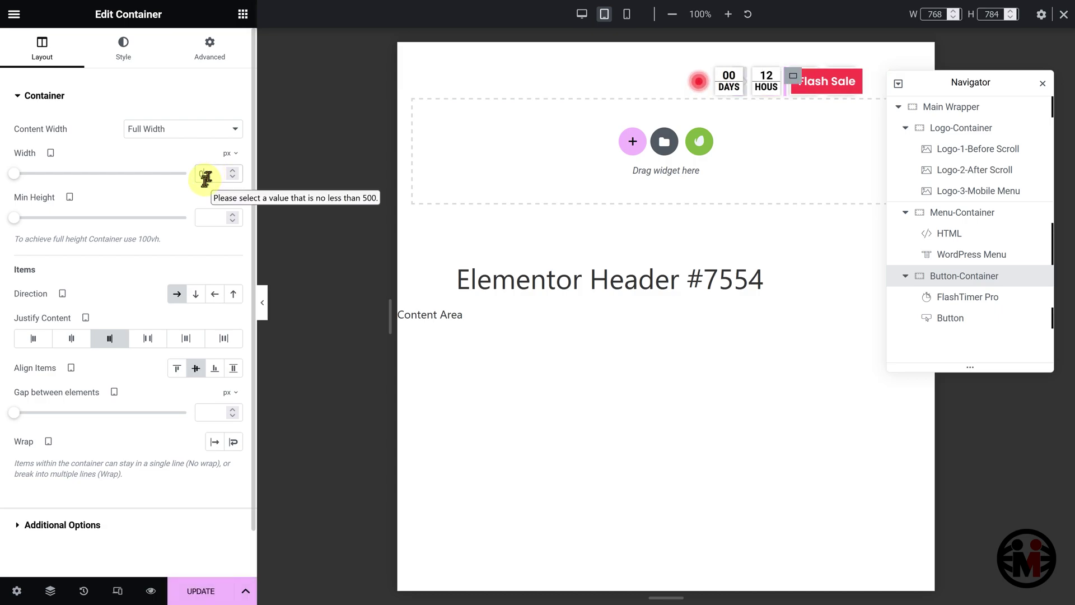
left_click(39, 524)
left_click(207, 168)
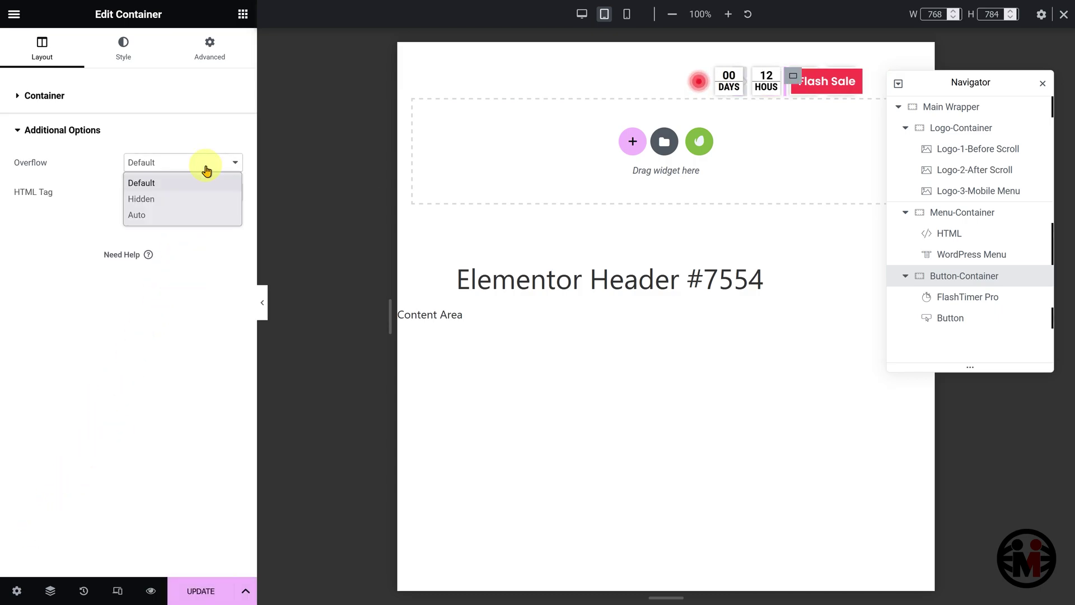
left_click(189, 199)
left_click(958, 107)
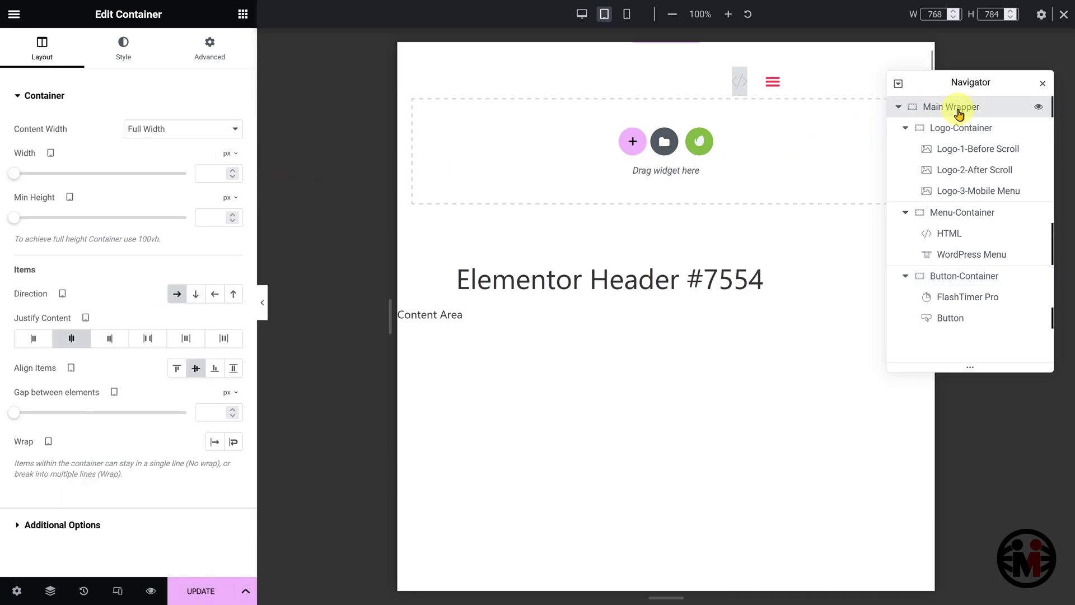
left_click(222, 36)
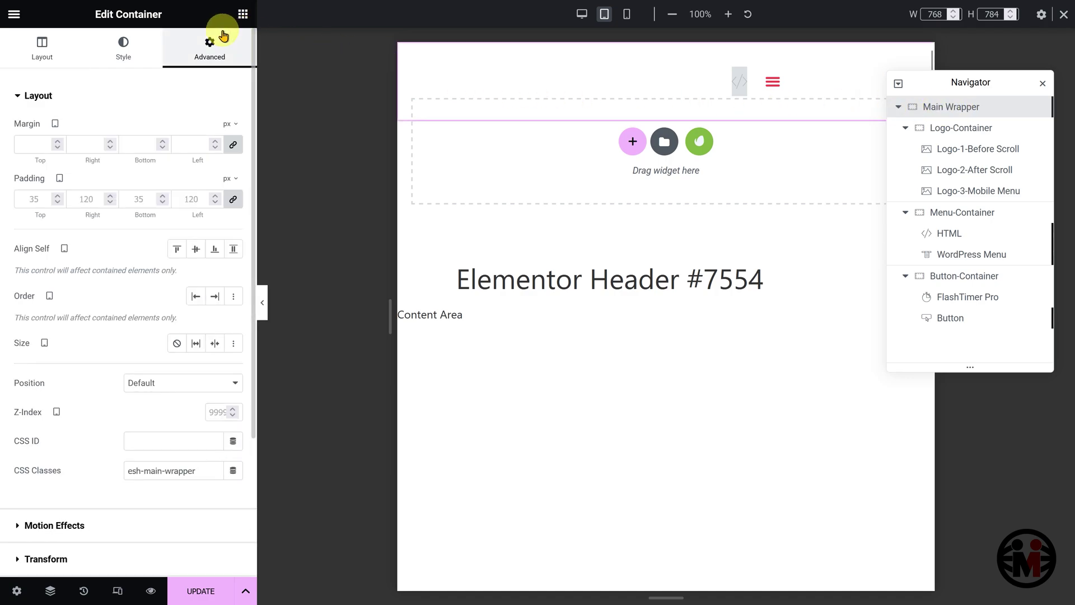
left_click(176, 192)
type("40")
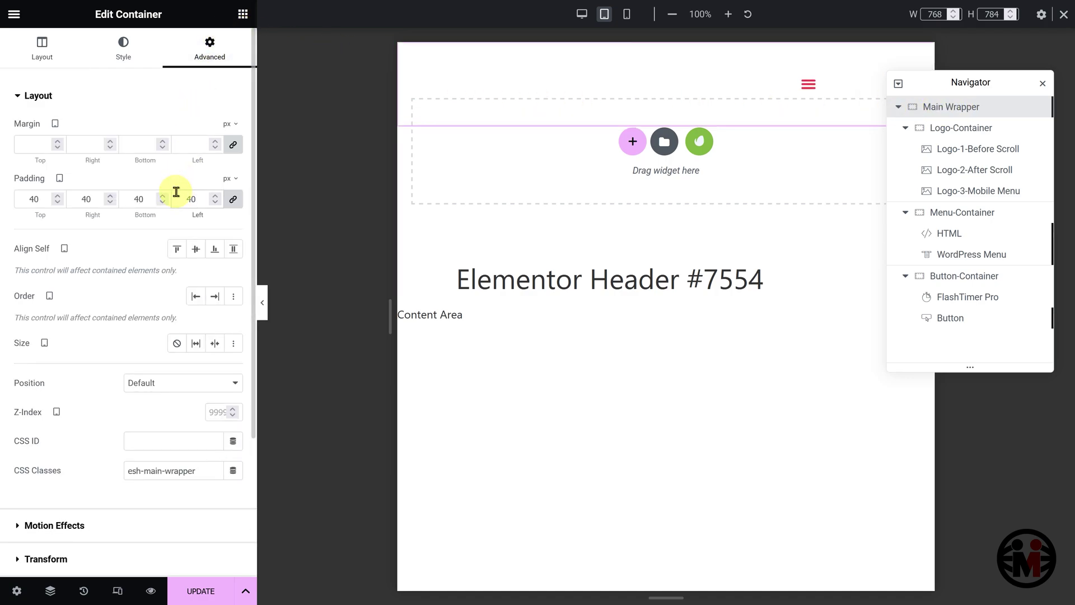
left_click(956, 132)
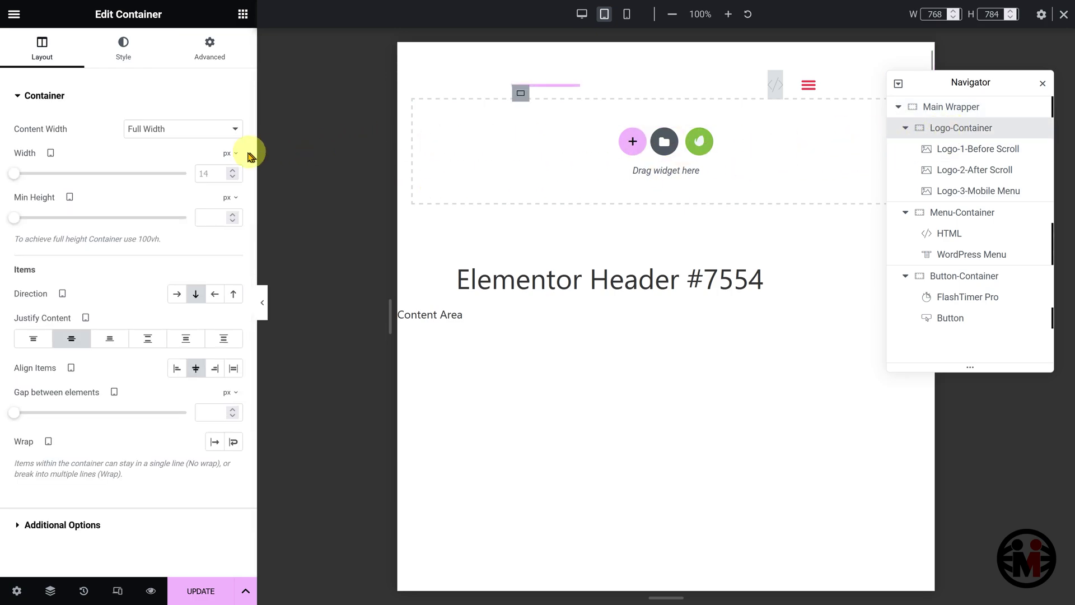
left_click(227, 154)
left_click(227, 177)
left_click(215, 173)
type("20")
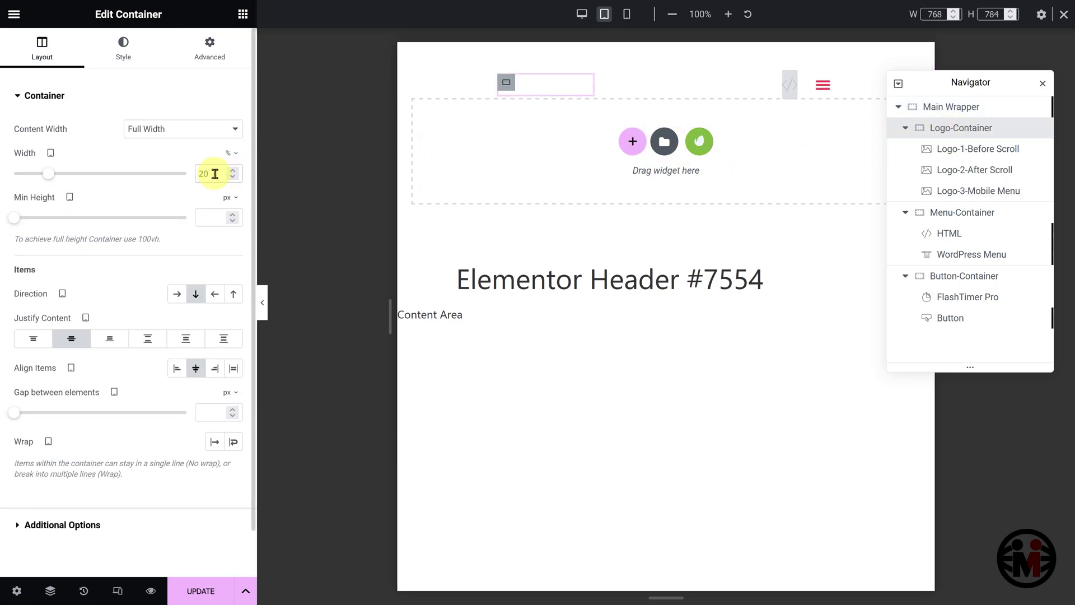
left_click(941, 191)
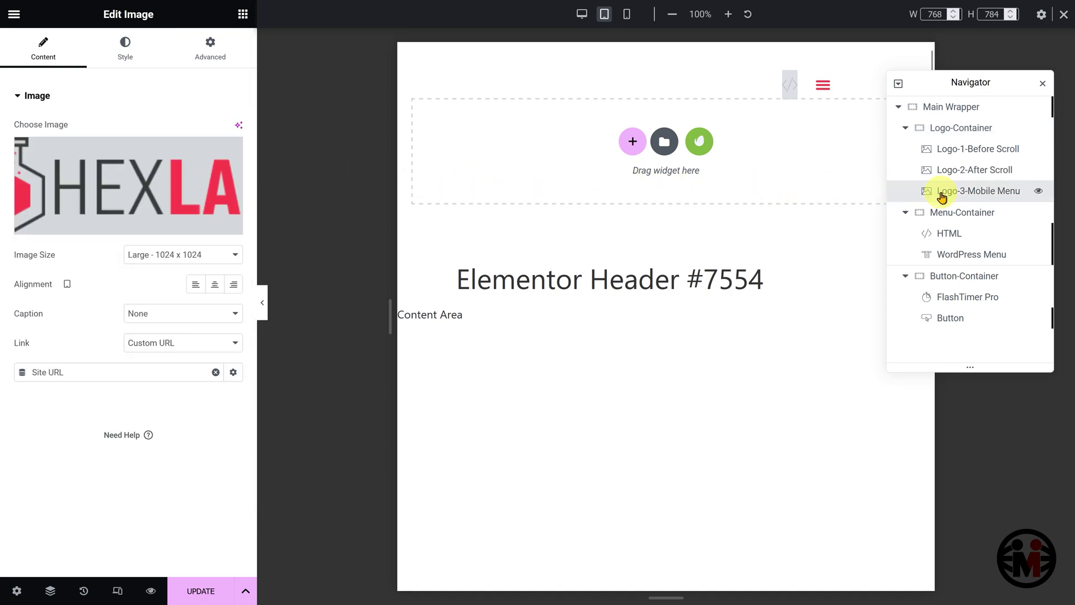
left_click(135, 55)
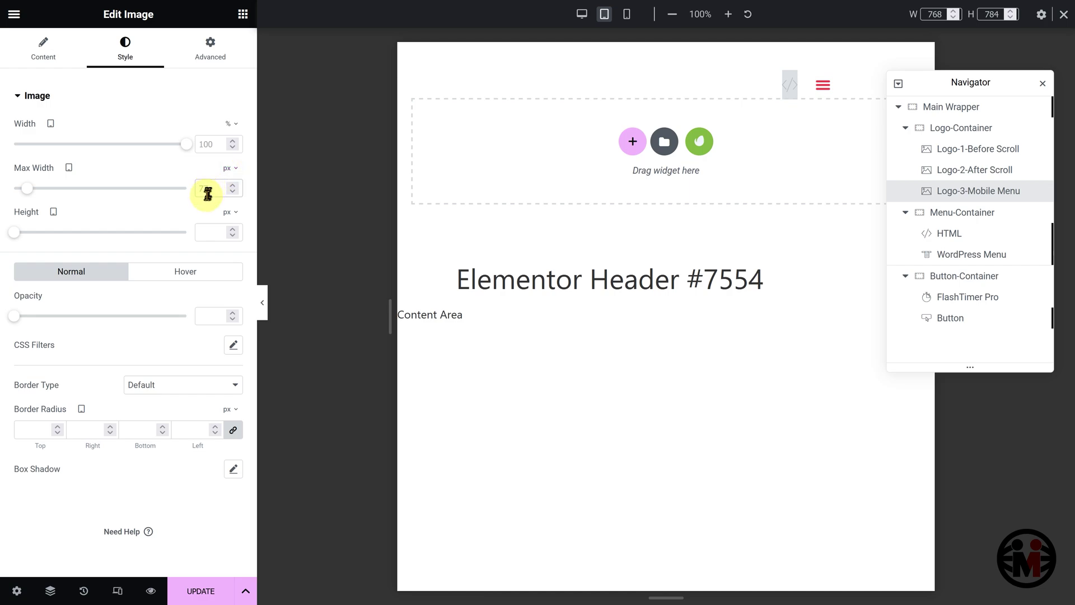
left_click(935, 216)
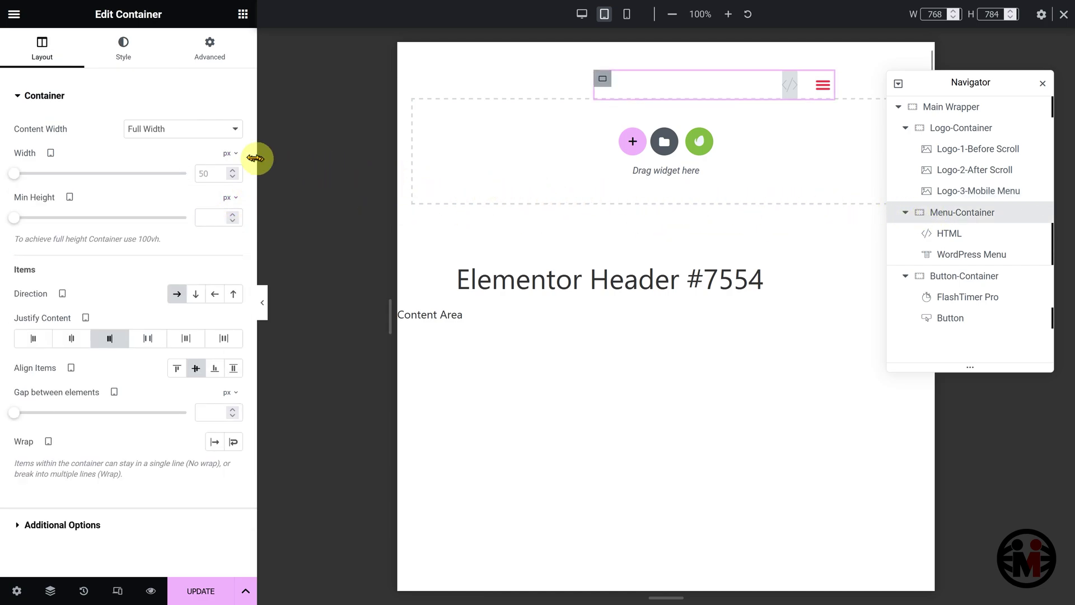
left_click(228, 174)
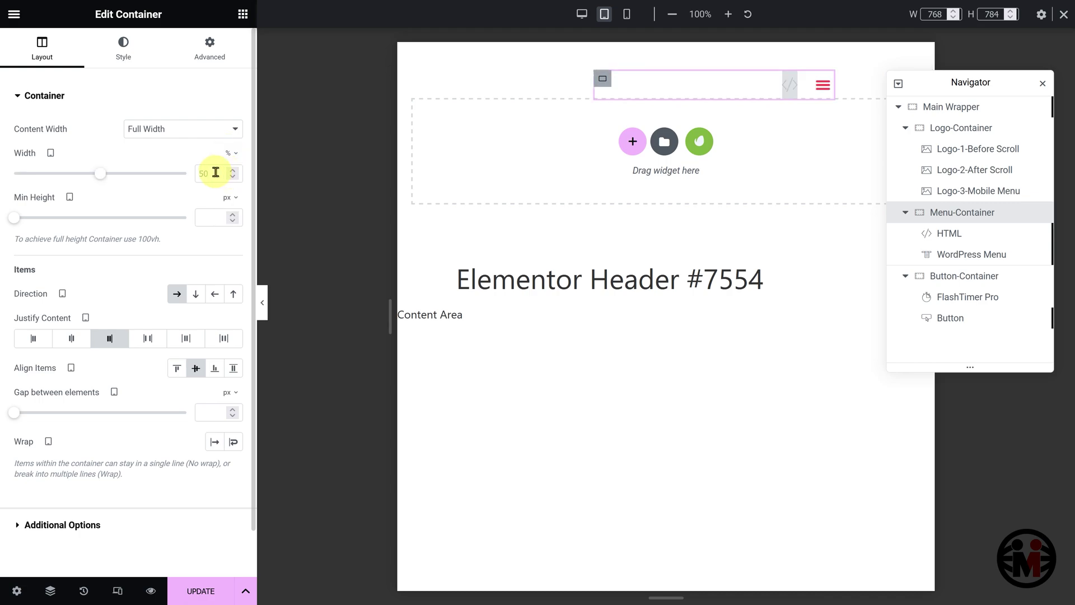
type("80")
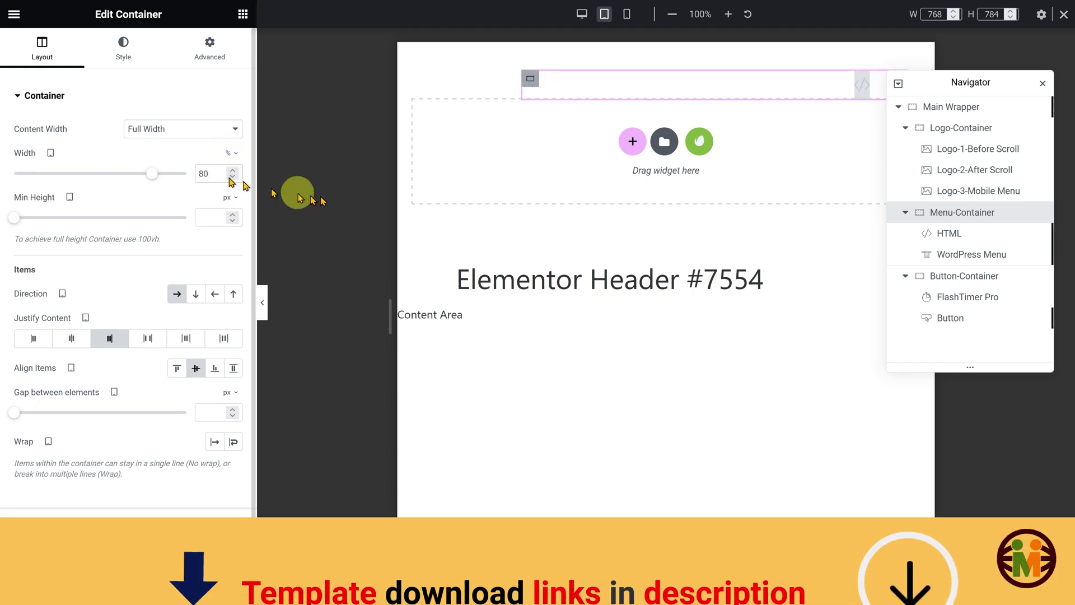
Step: Set the WordPress Menu dropdown's tablet horizontal padding to 53 px and open its Distance value for editing
left_click(953, 255)
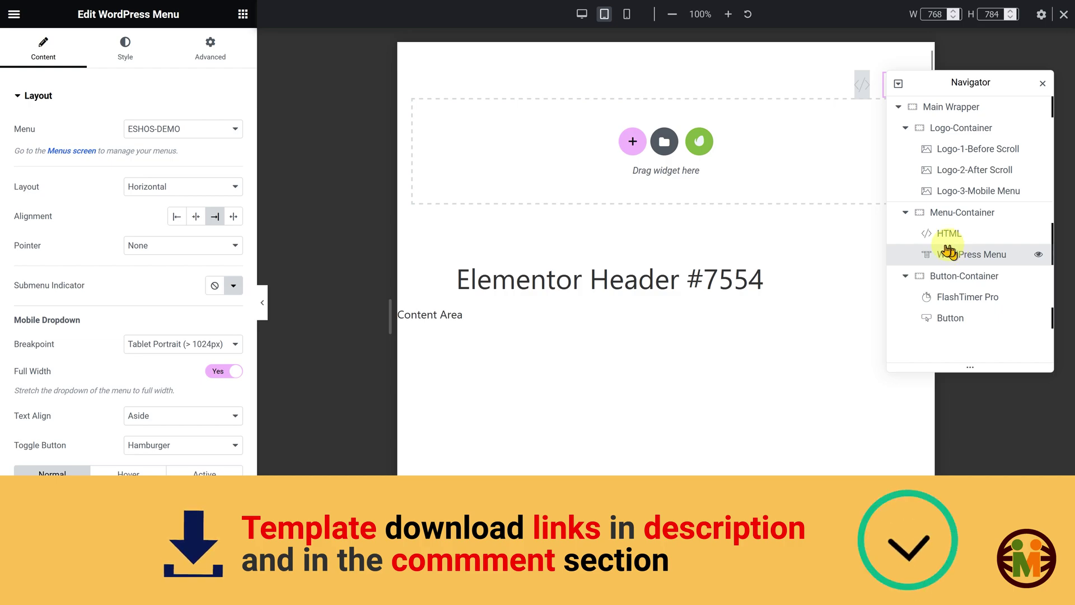
left_click(126, 42)
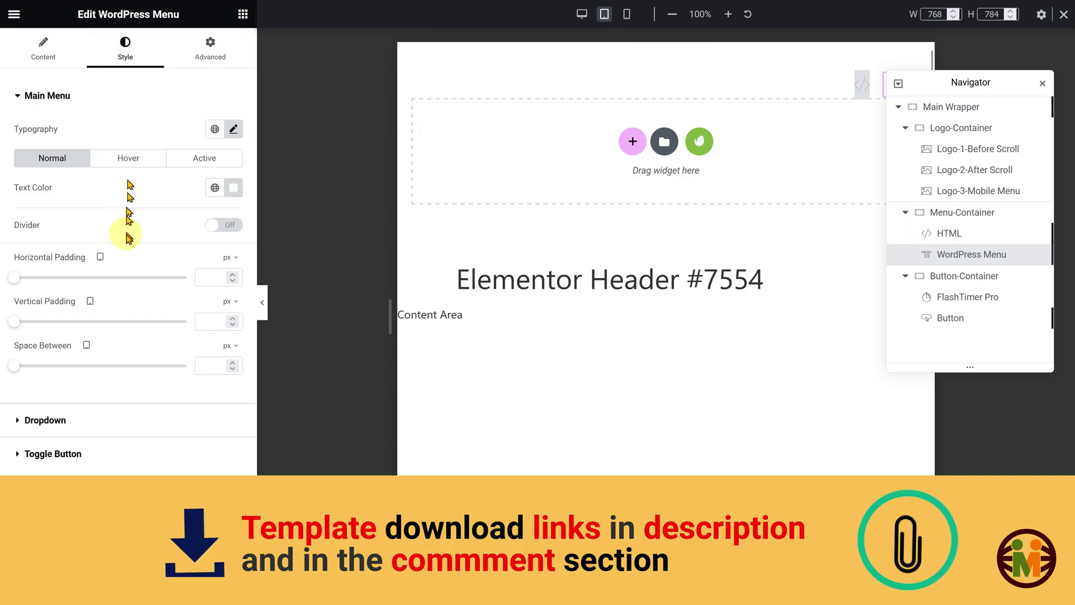
left_click(86, 421)
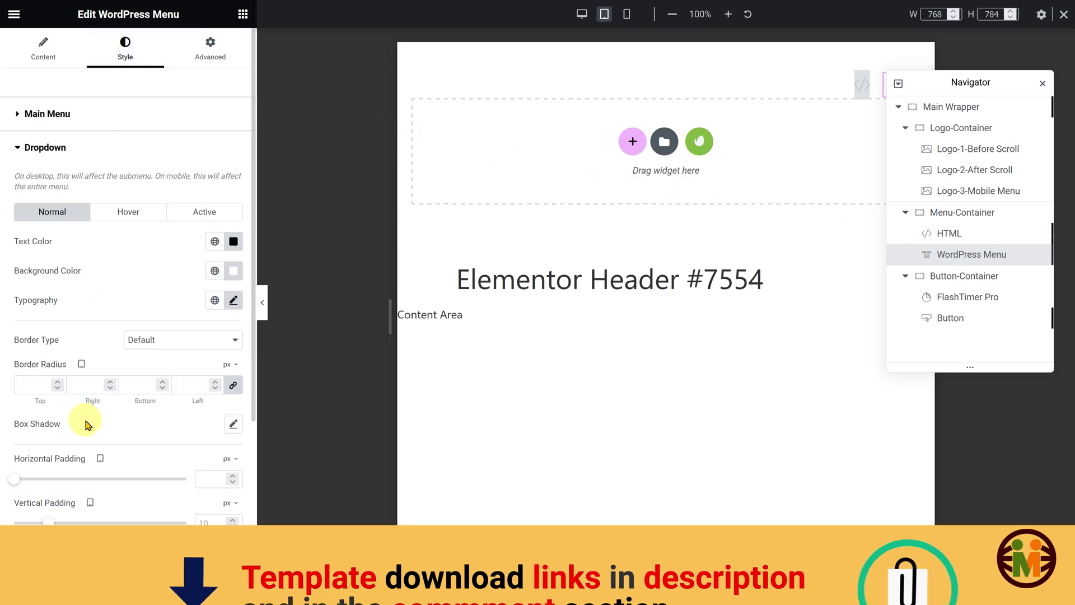
scroll(90, 422, "down", 4)
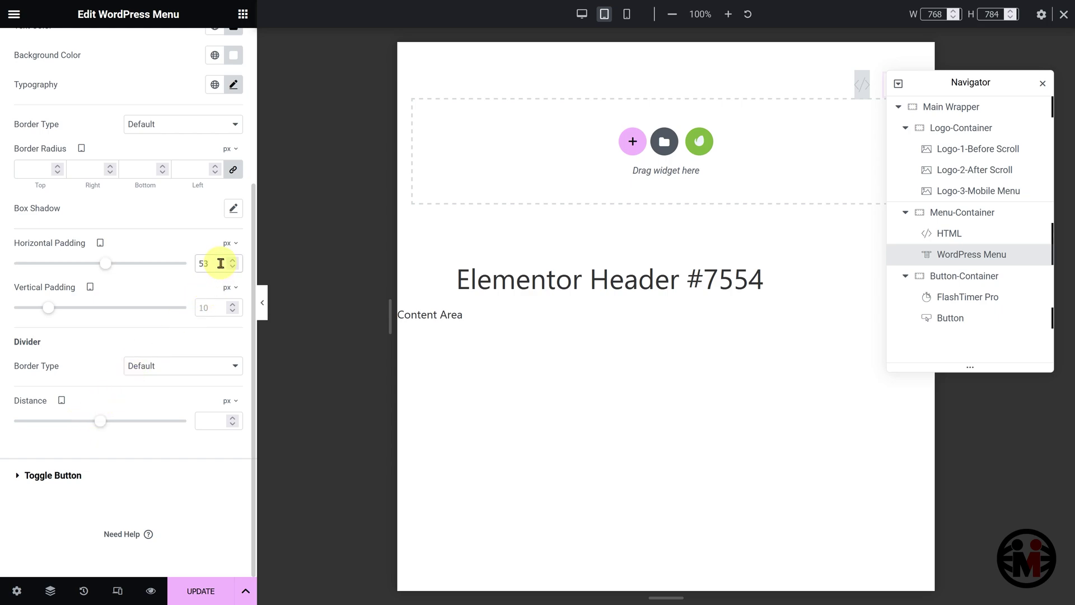
left_click(212, 417)
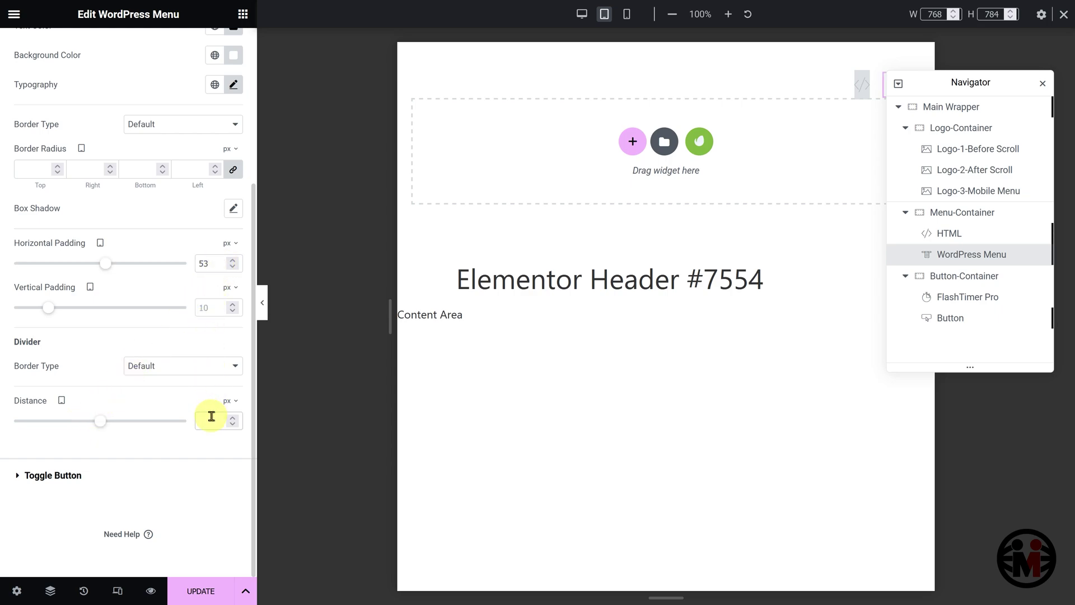
Step: Switch to the mobile view and set Main Wrapper's padding to 30 px on all sides
left_click(627, 15)
left_click(947, 107)
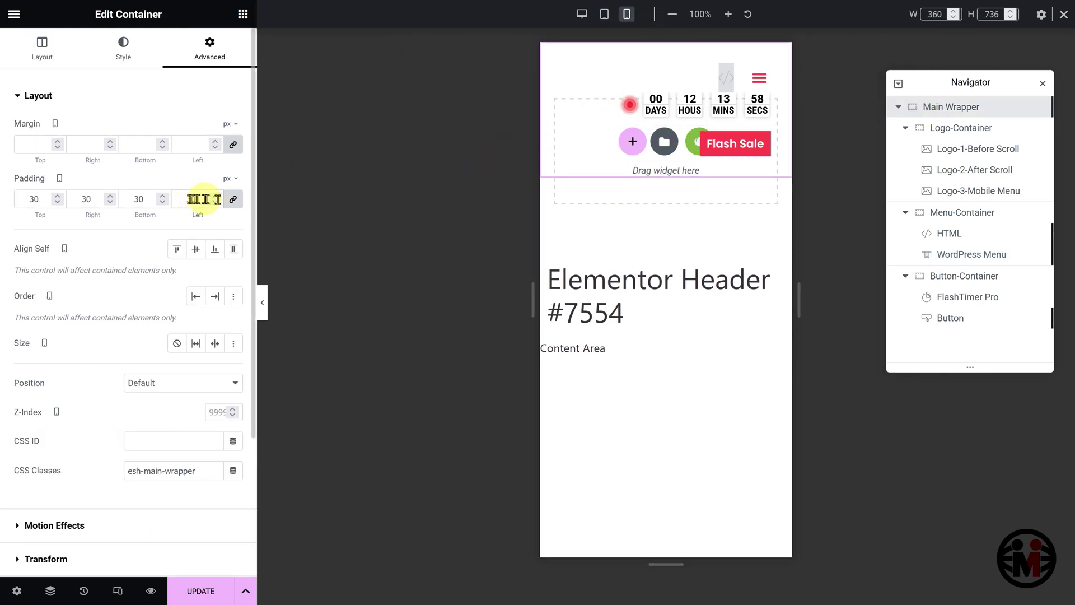
Step: Set Logo-Container's mobile width to 51% and Logo-3-Mobile Menu's mobile max width to 110 px
left_click(979, 129)
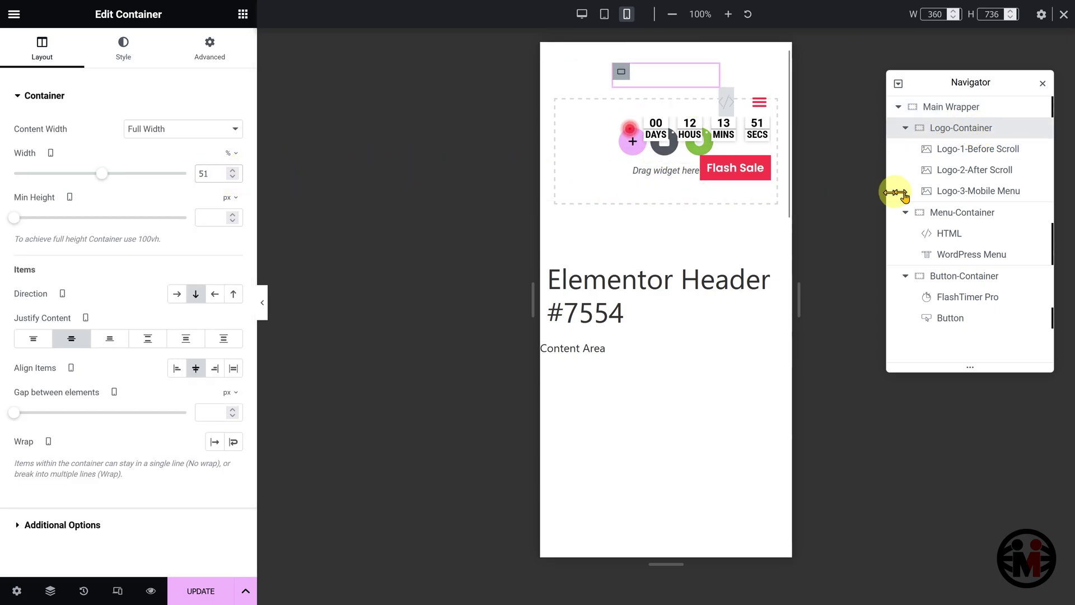
left_click(959, 192)
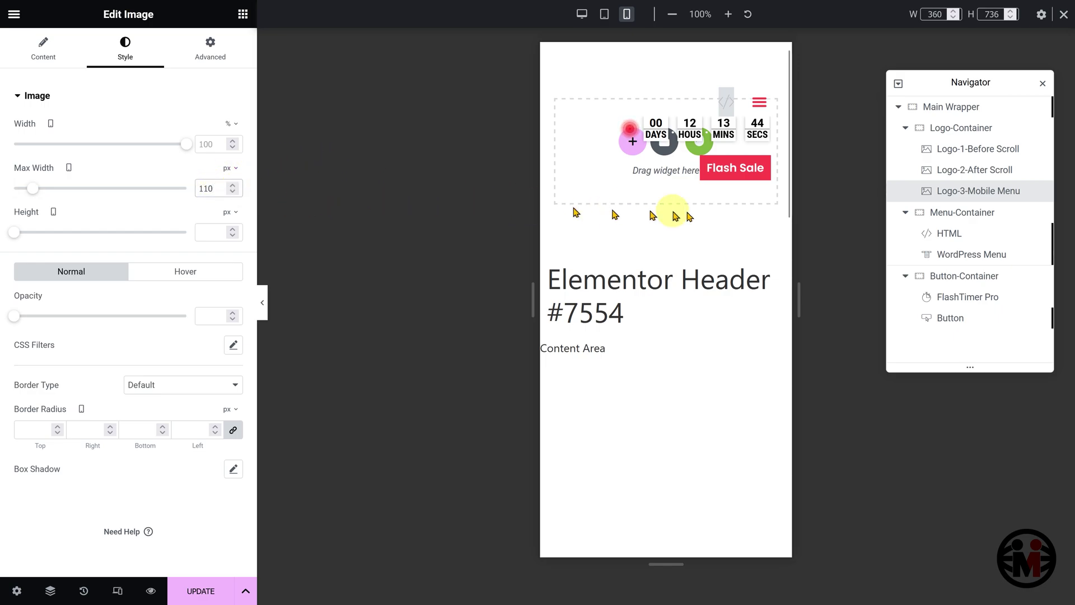
Step: Set Menu-Container's mobile width to 49%
left_click(953, 212)
left_click(213, 174)
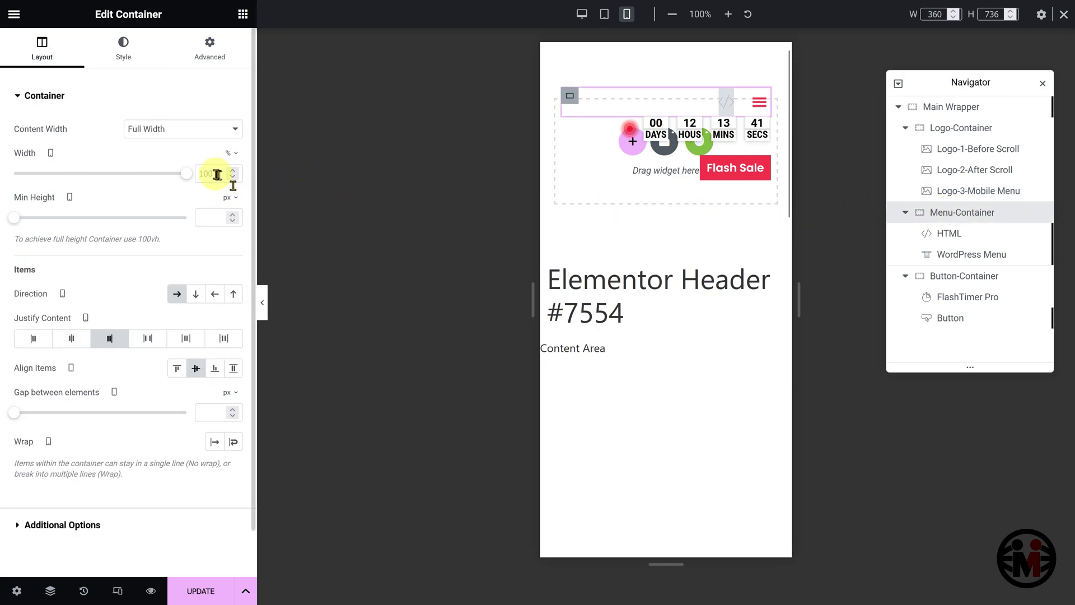
type("49")
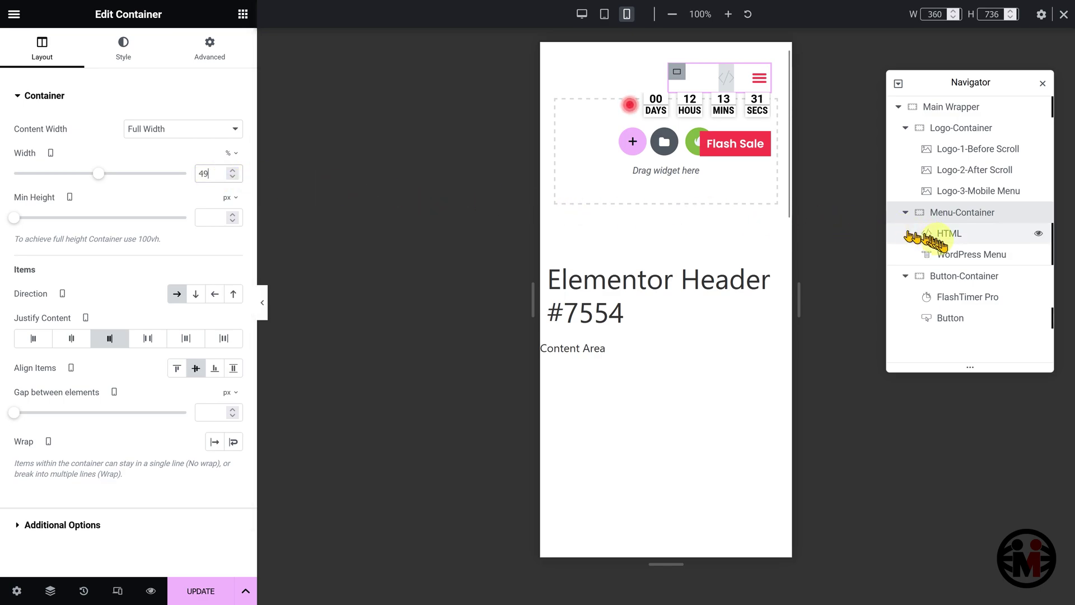
Step: Set the WordPress Menu dropdown's mobile horizontal padding to 35 px and vertical padding to 5 px
left_click(960, 253)
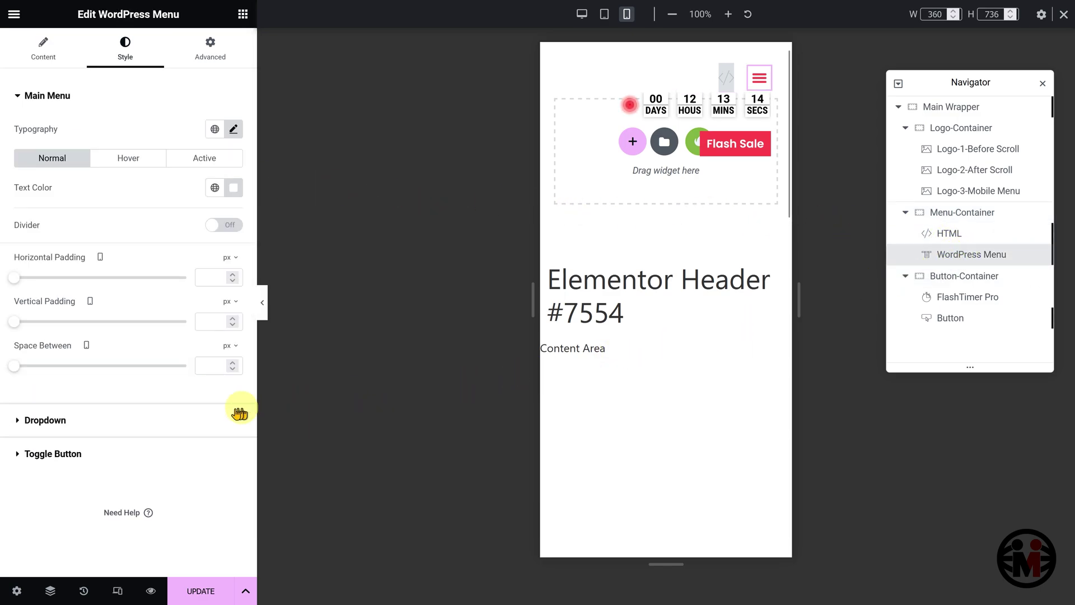
left_click(136, 419)
type("35")
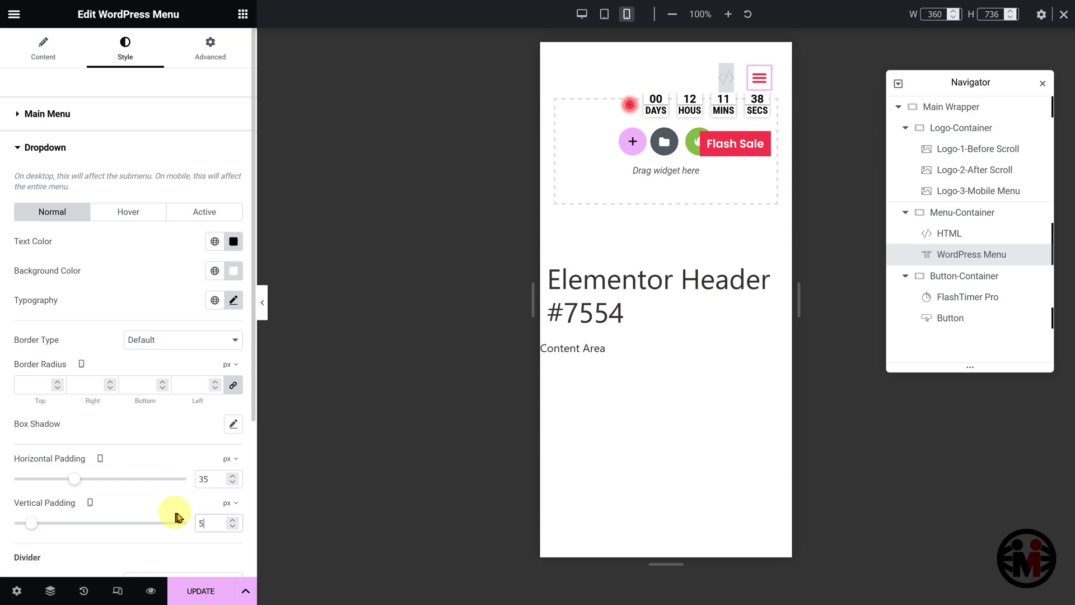
Step: Set Button-Container's mobile width to 0 px and hide the container on tablet portrait and mobile portrait
left_click(939, 276)
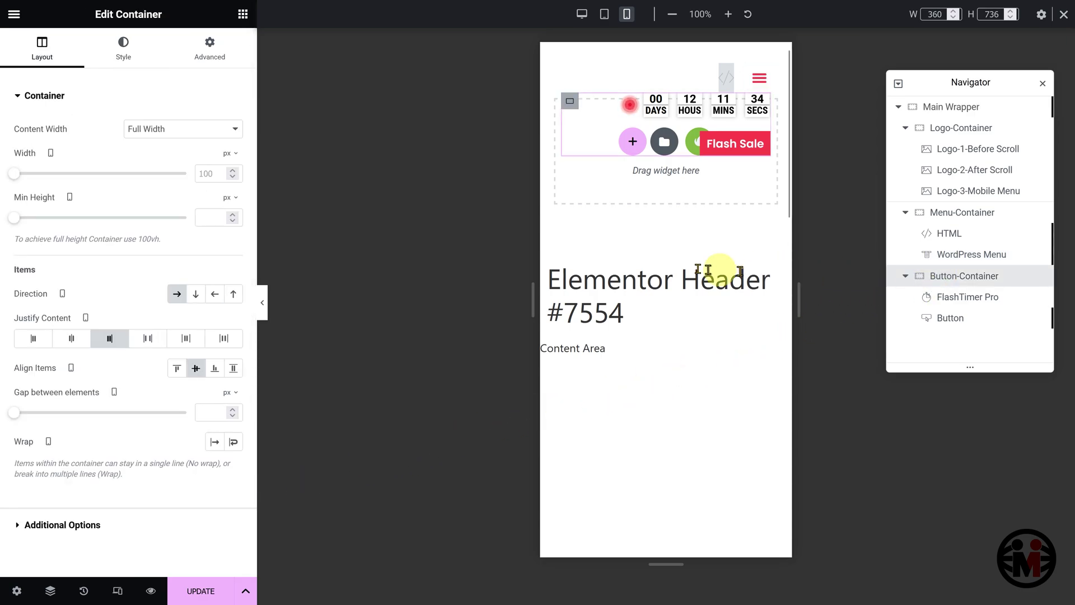
left_click(210, 168)
type("0")
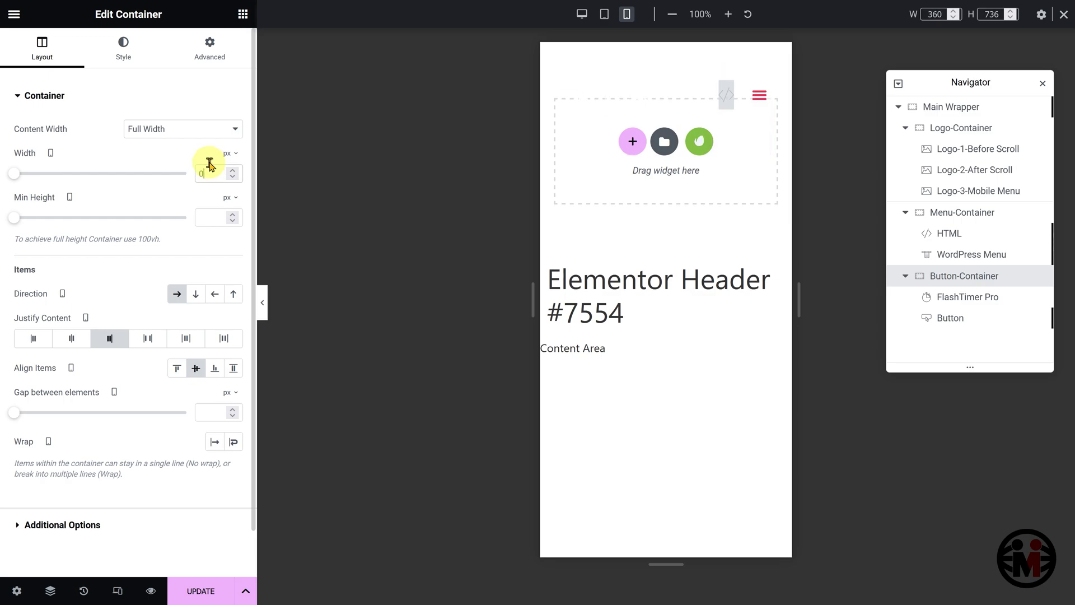
left_click(210, 48)
scroll(153, 365, "down", 5)
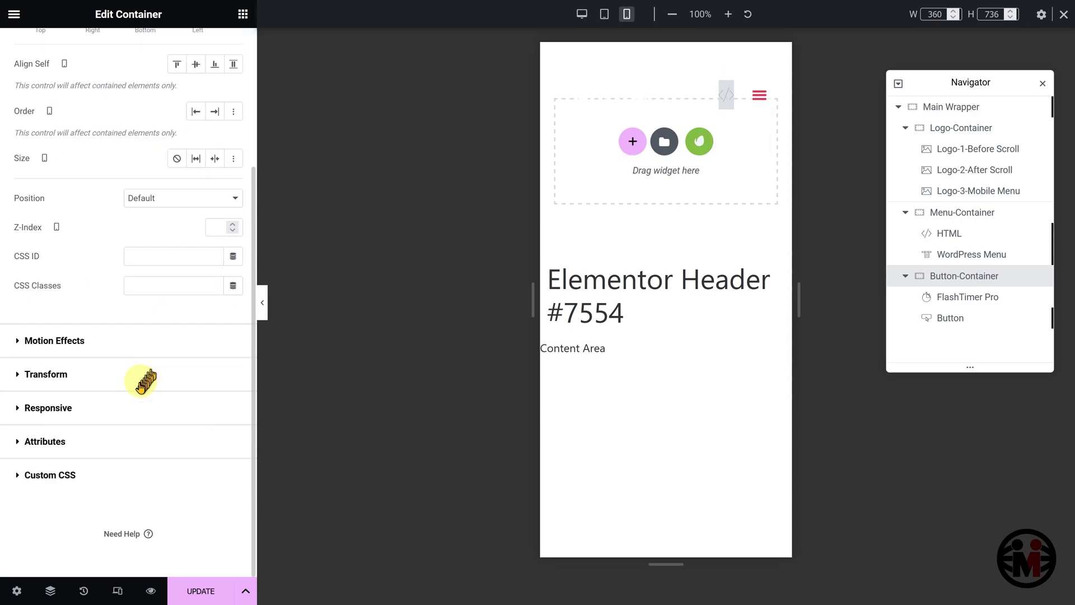
left_click(125, 413)
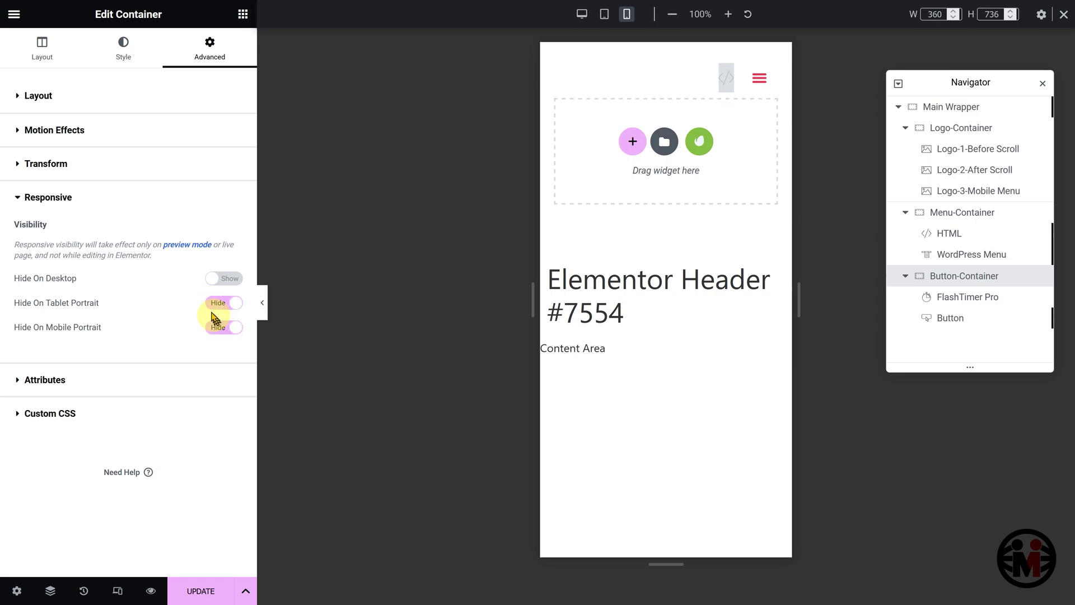
Step: Set Button-Container's overflow to Default
left_click(42, 50)
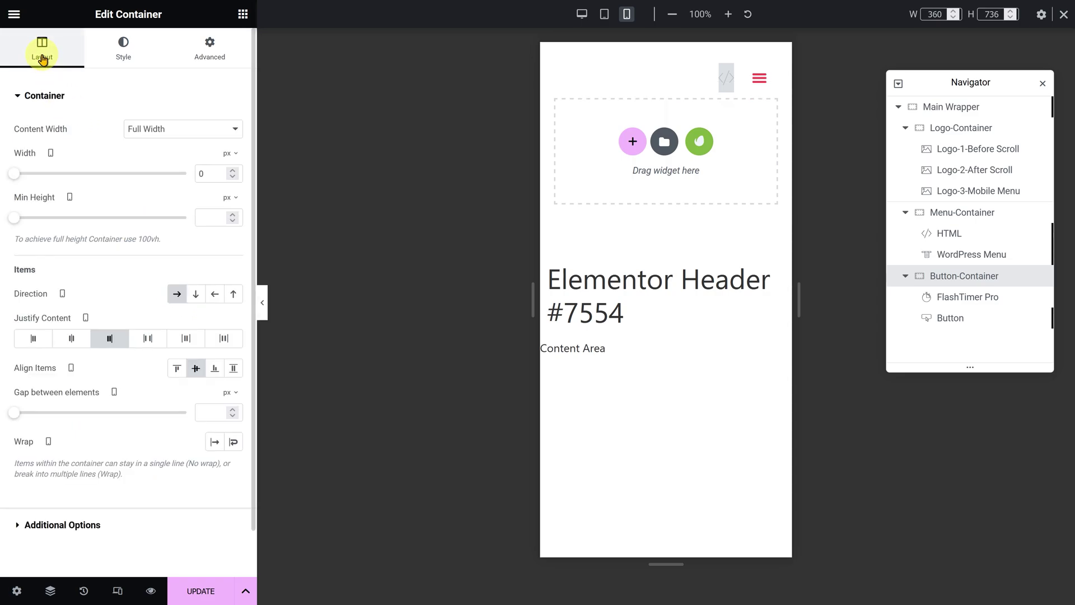
left_click(63, 524)
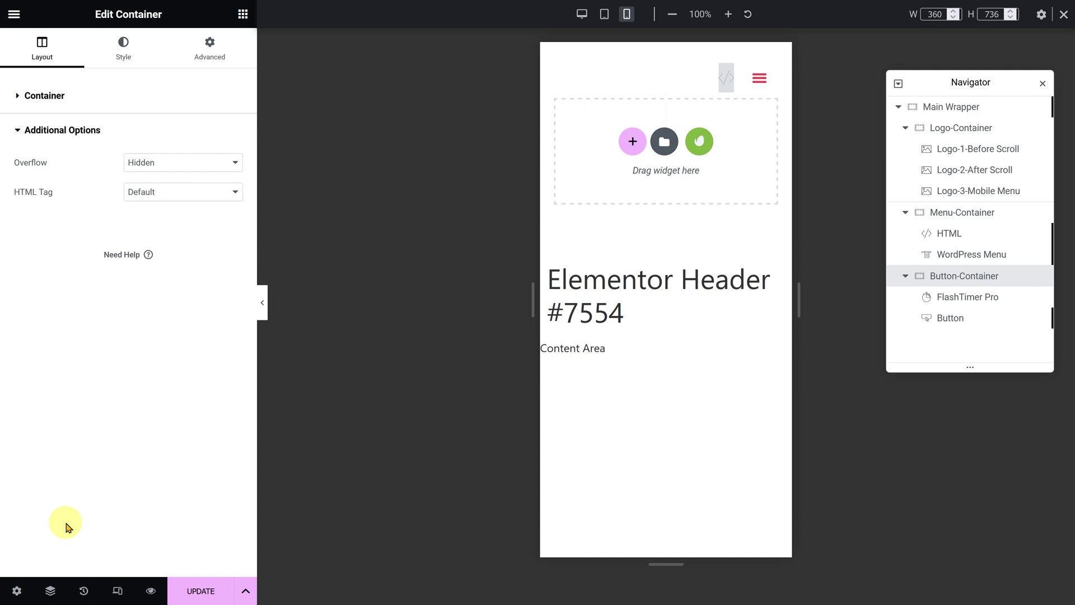
left_click(178, 170)
left_click(175, 179)
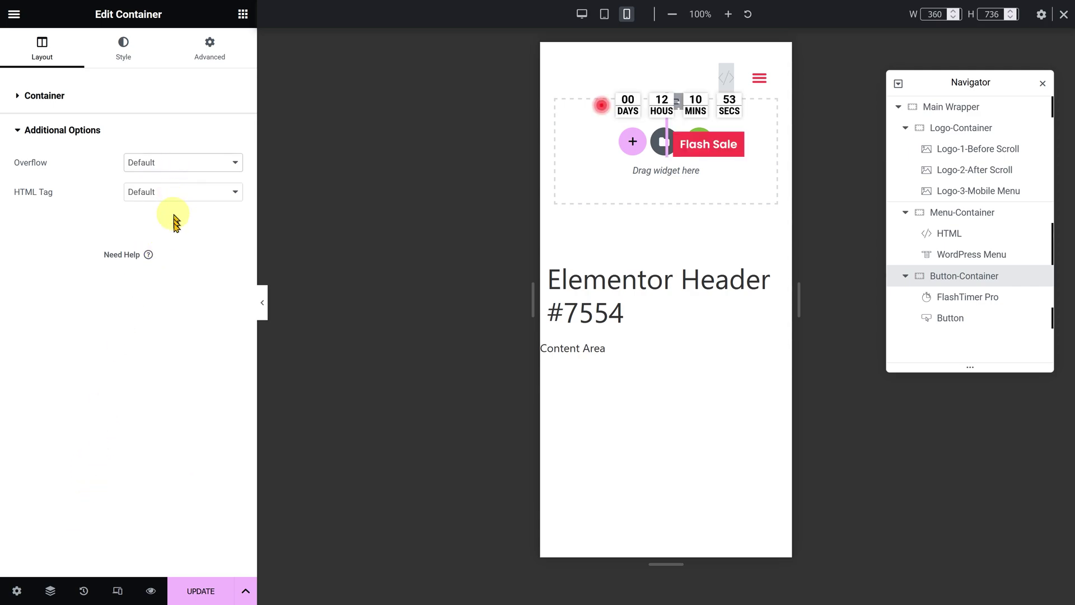
Step: Publish the header template with an Include condition for the Entire Site, and save the publish settings
left_click(191, 589)
left_click(516, 337)
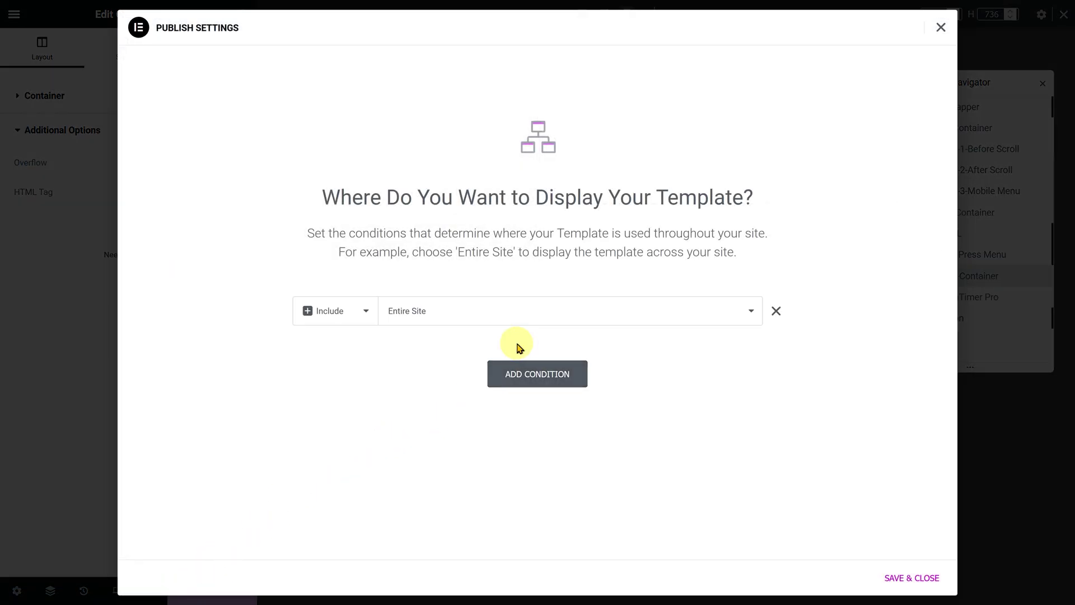
left_click(907, 577)
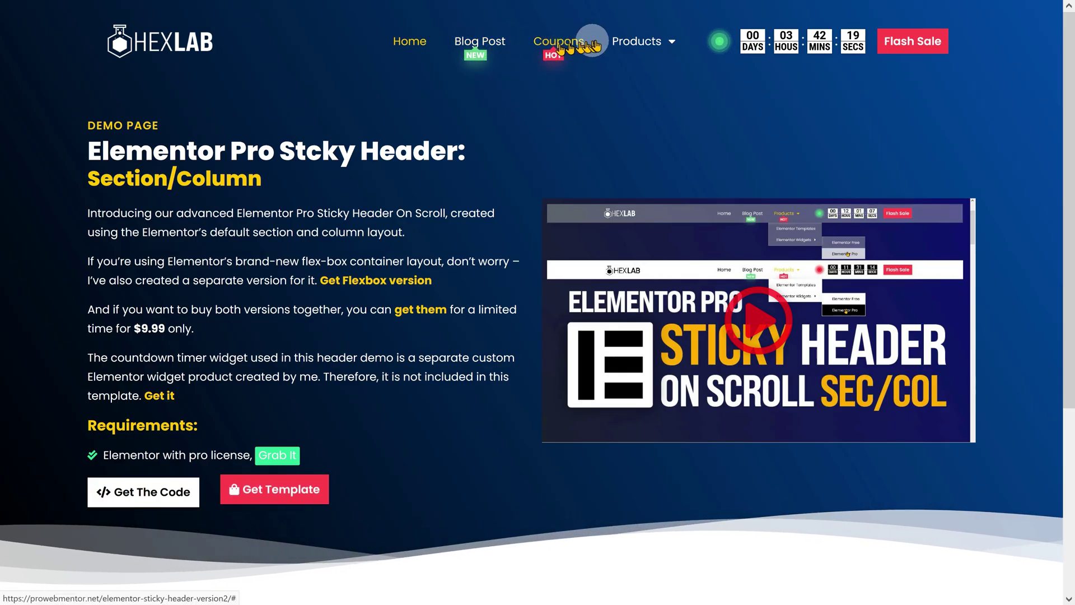
Step: Examine on the live demo page how the header's logo, background and menu change between the page top and scrolled positions
mouse_move(627, 41)
mouse_move(685, 92)
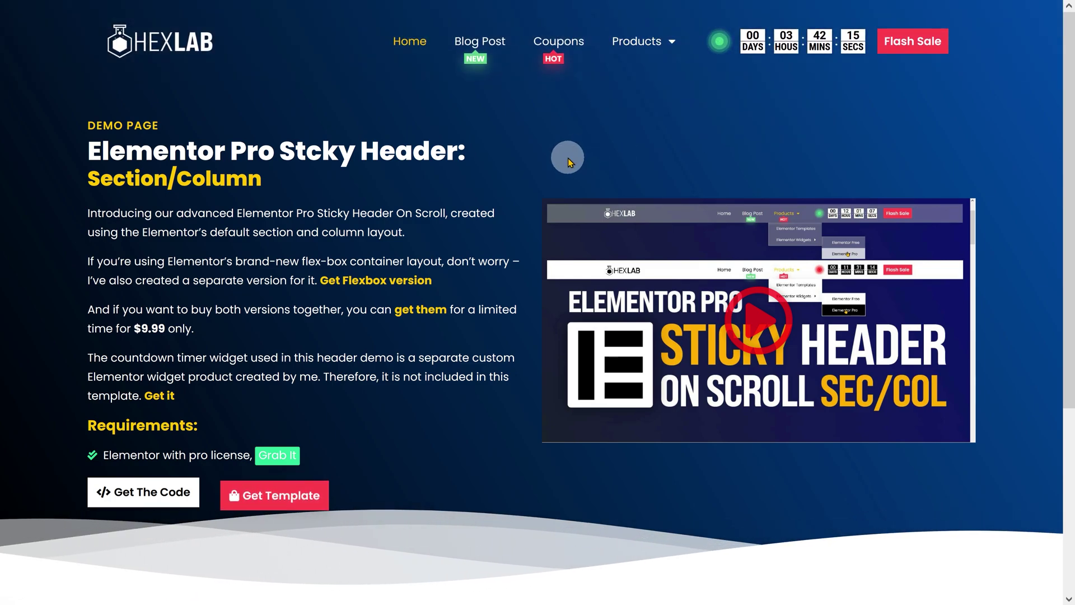
scroll(568, 163, "down", 5)
scroll(569, 164, "up", 5)
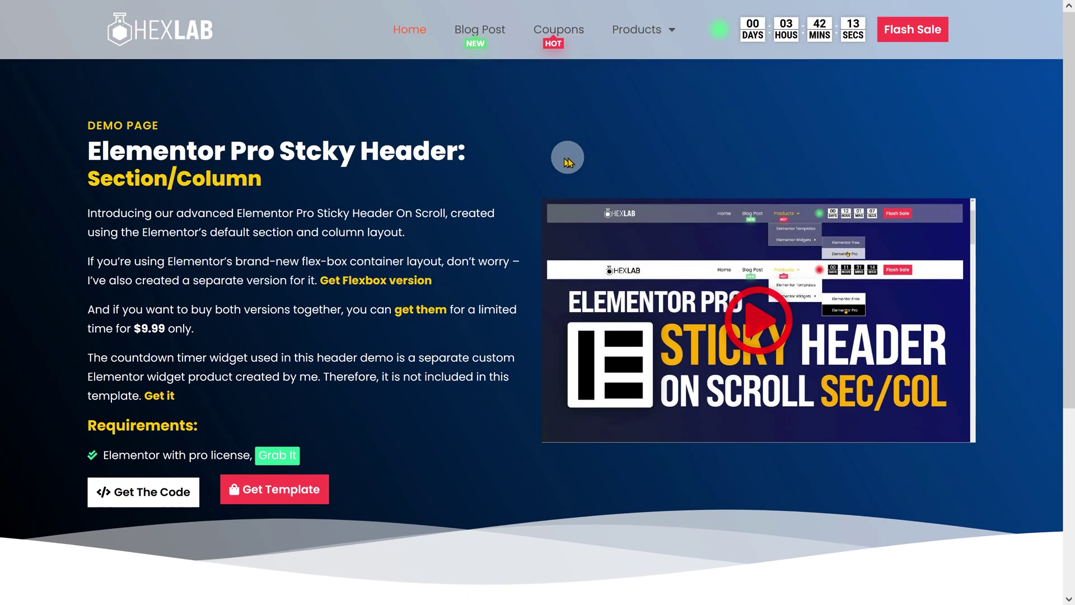
scroll(569, 163, "down", 5)
scroll(567, 163, "up", 5)
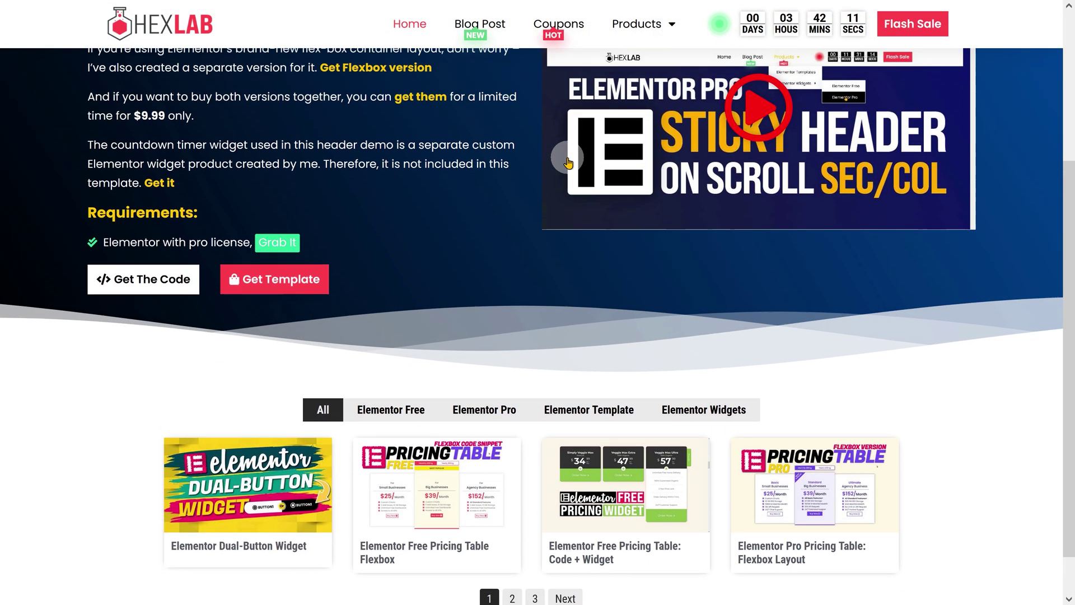
scroll(568, 162, "down", 5)
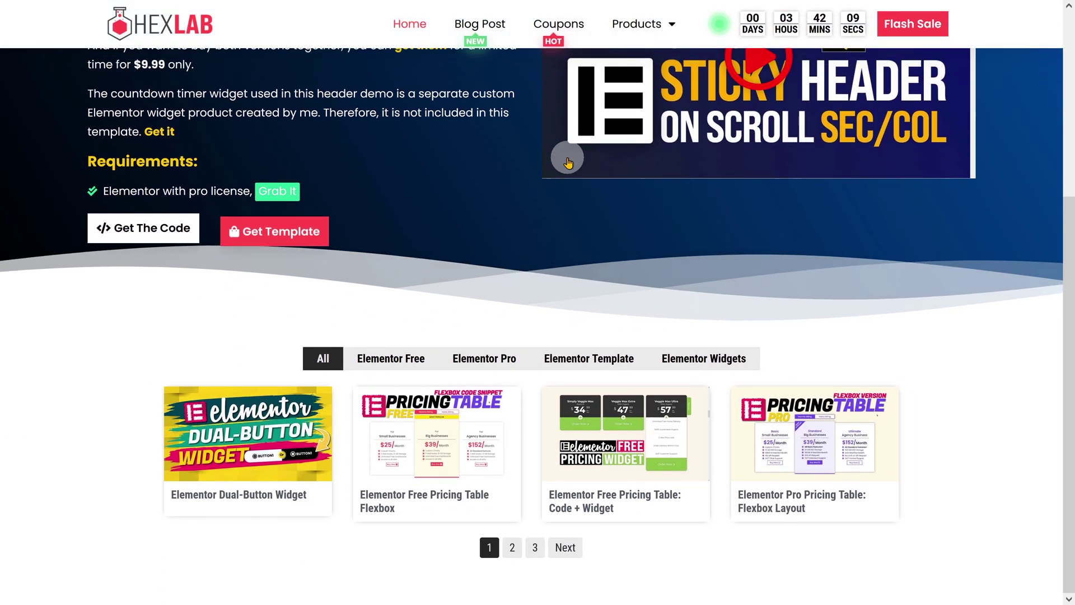
scroll(568, 163, "up", 5)
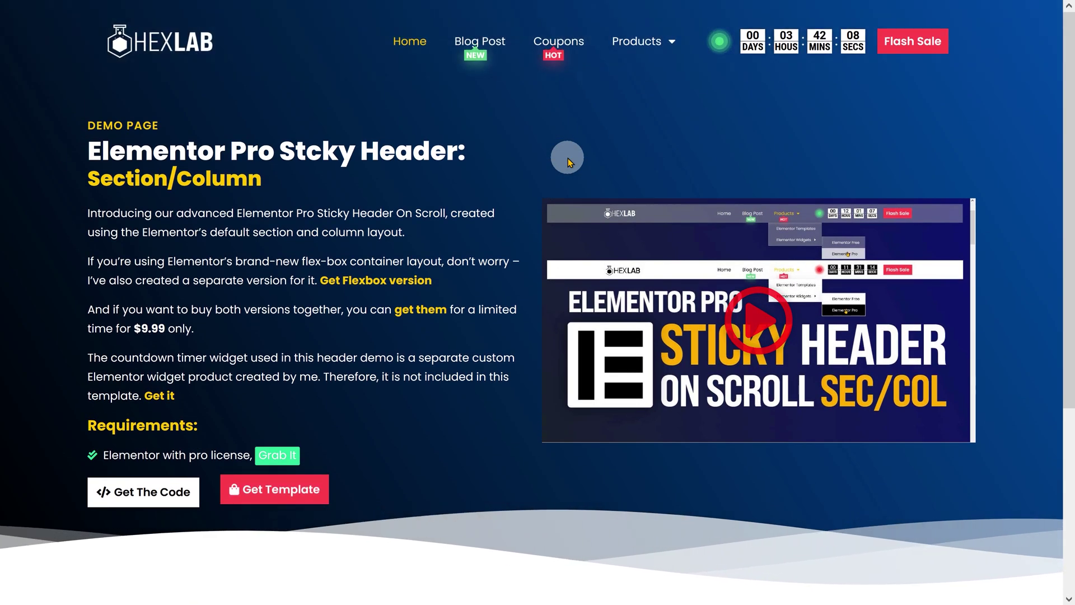